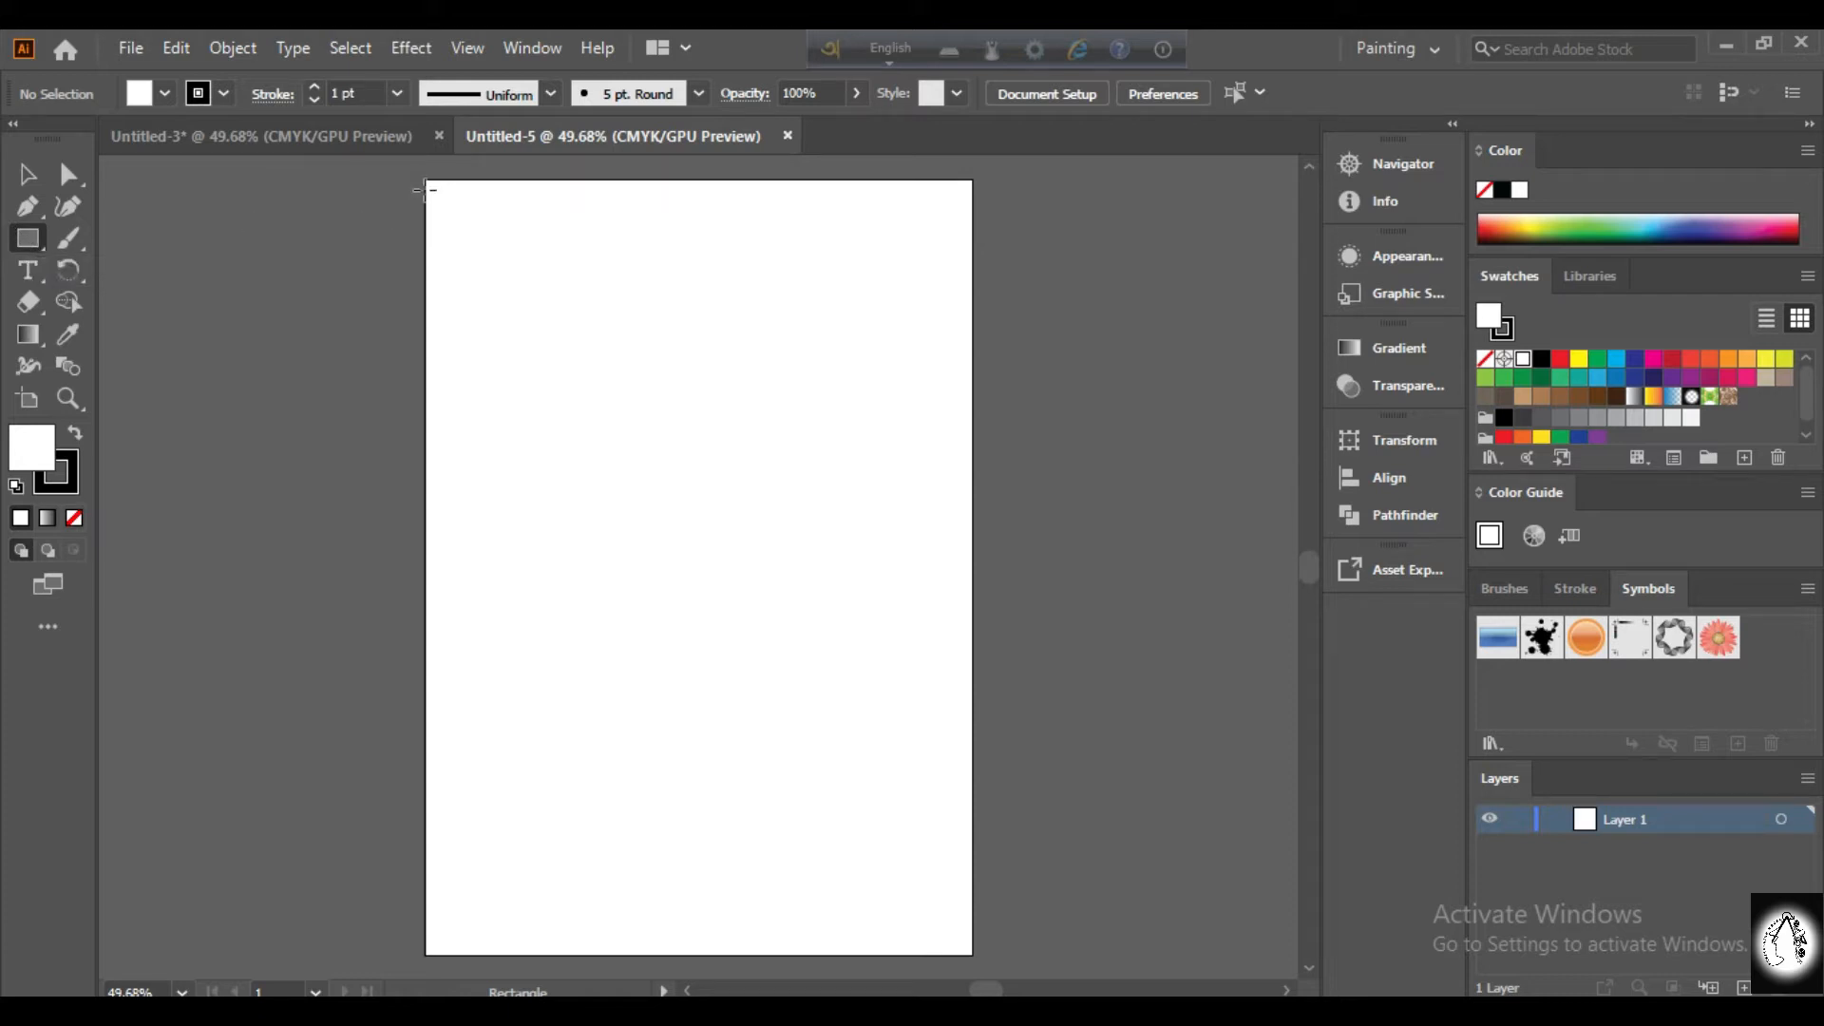
# Draw a rectangle covering almost the whole artboard and fill it with the light brown swatch C=30 M=50 Y=75 K=10.
pyautogui.moveTo(427, 190); pyautogui.dragTo(967, 948)
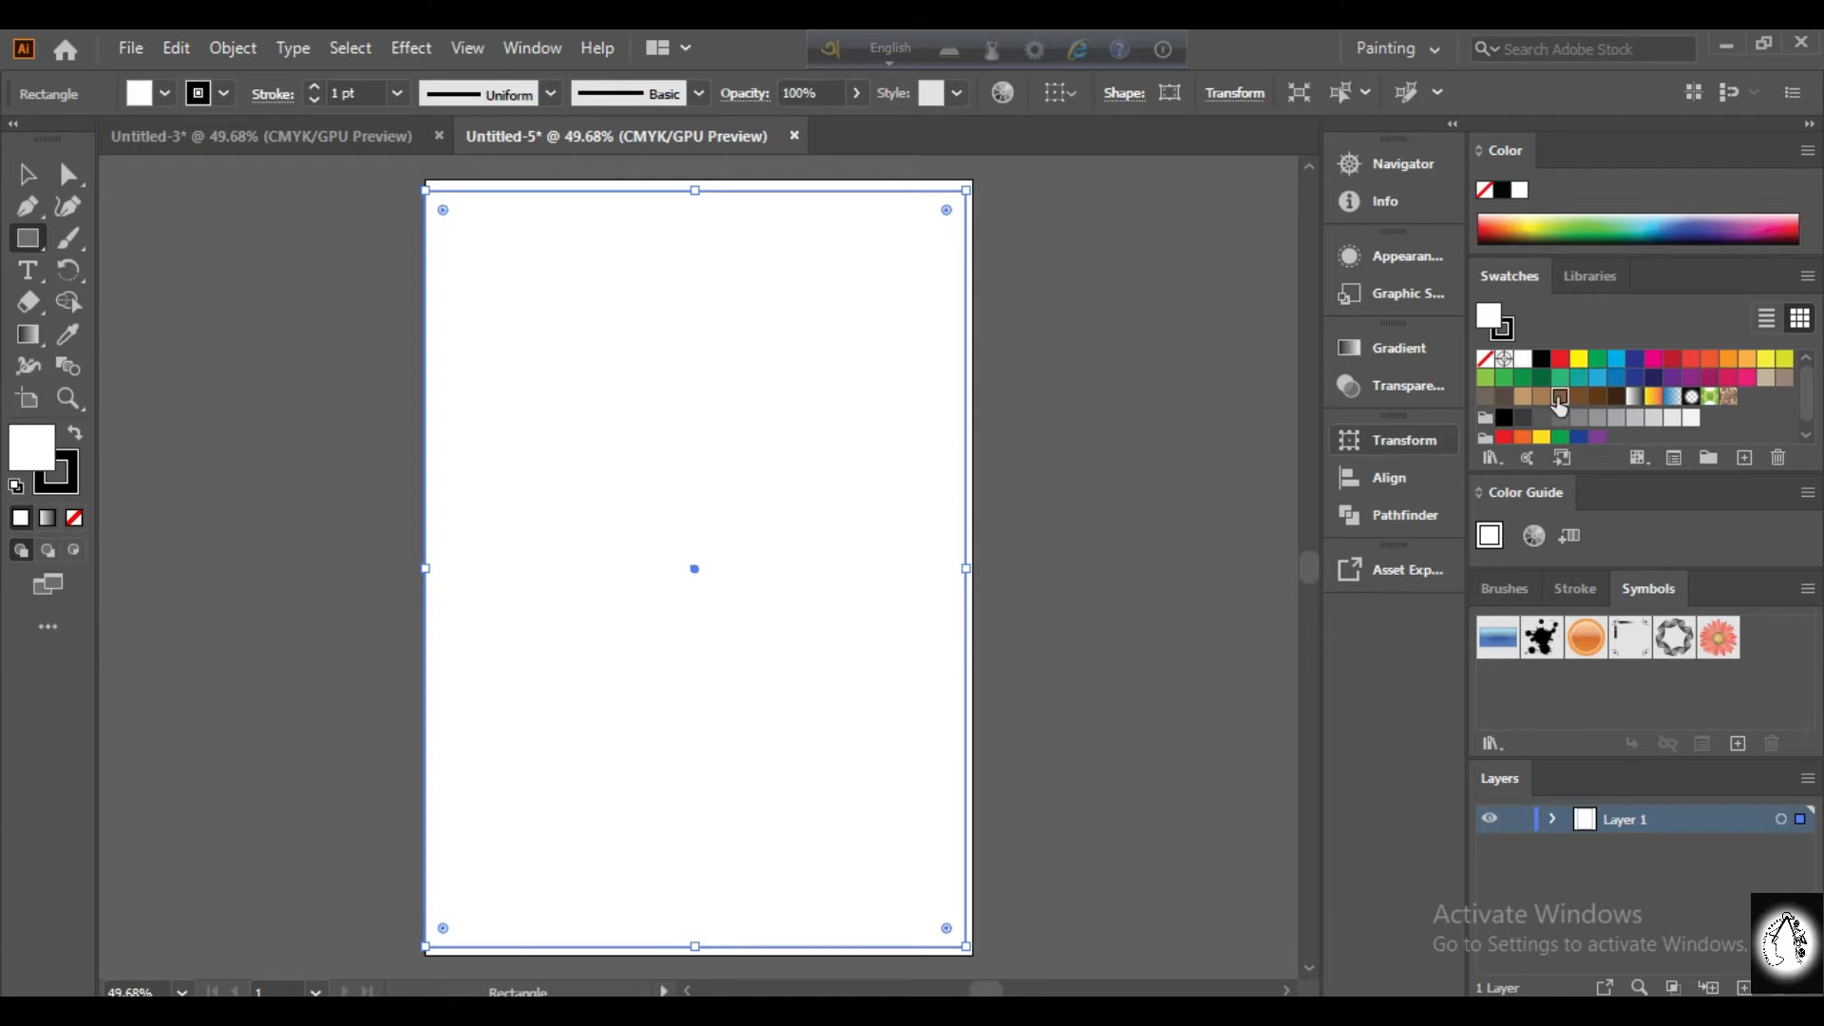
pyautogui.click(1560, 397)
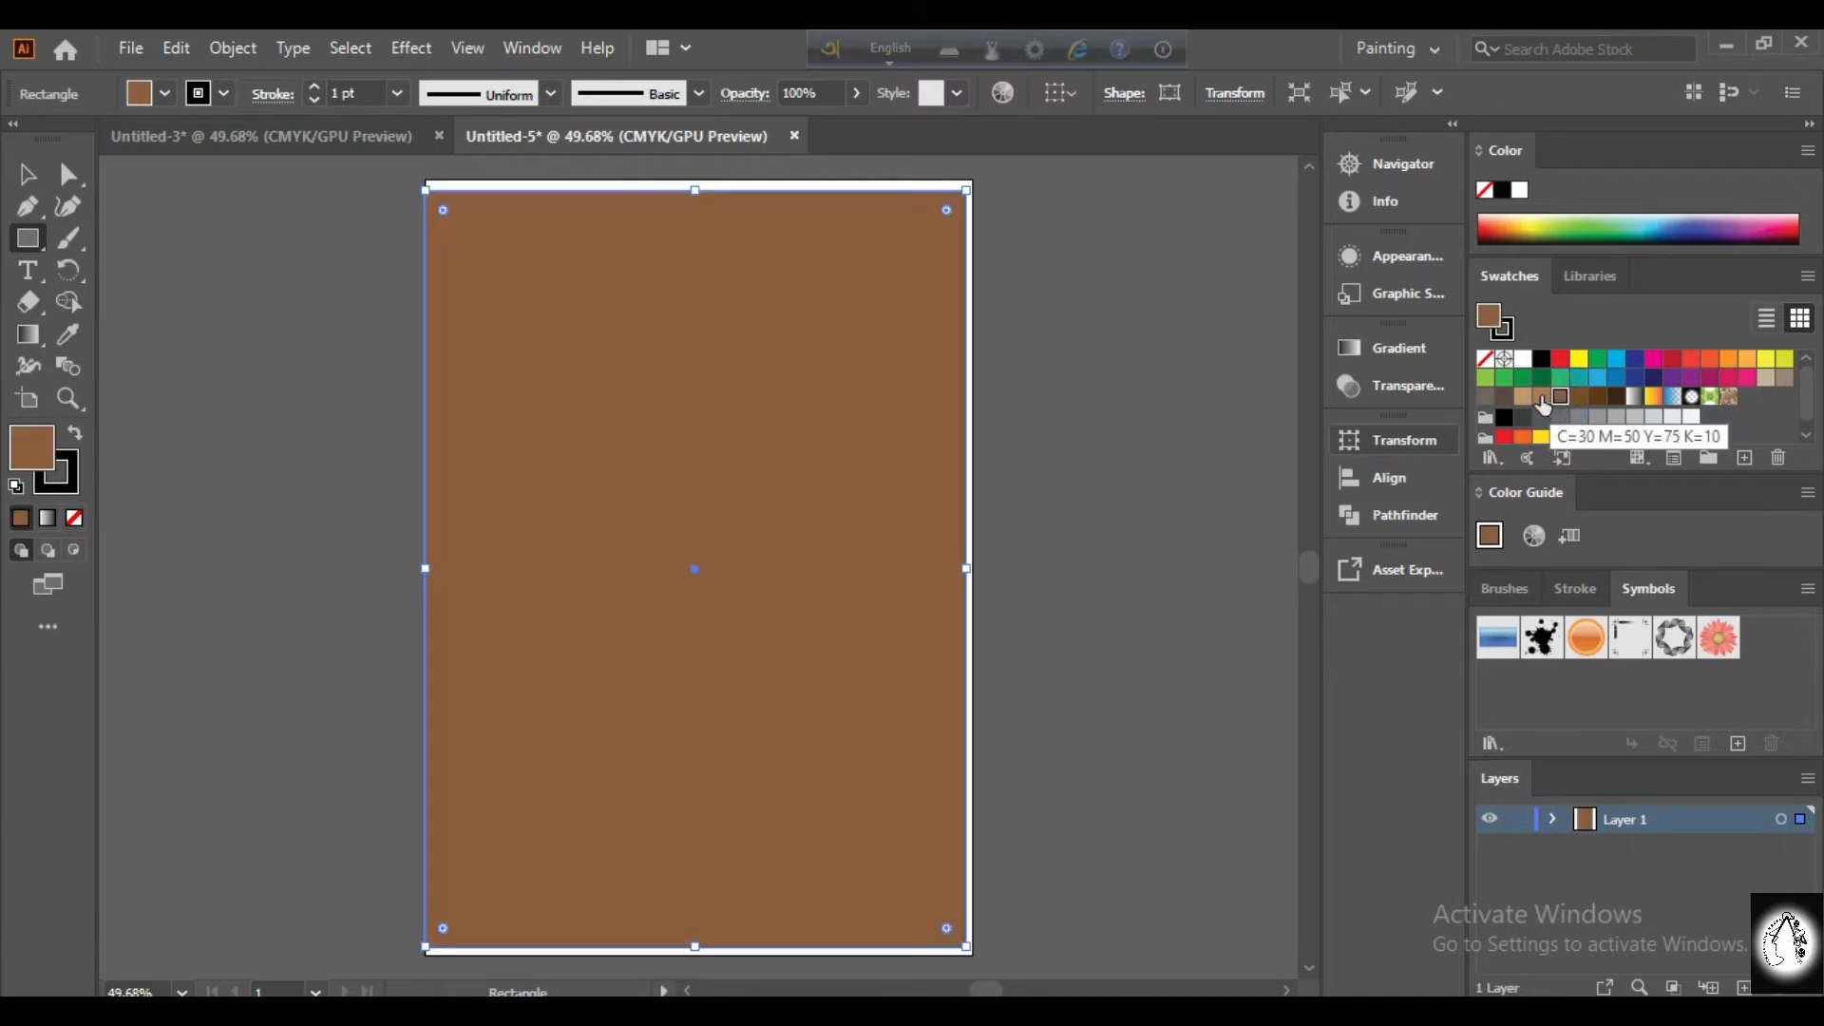
pyautogui.click(1542, 398)
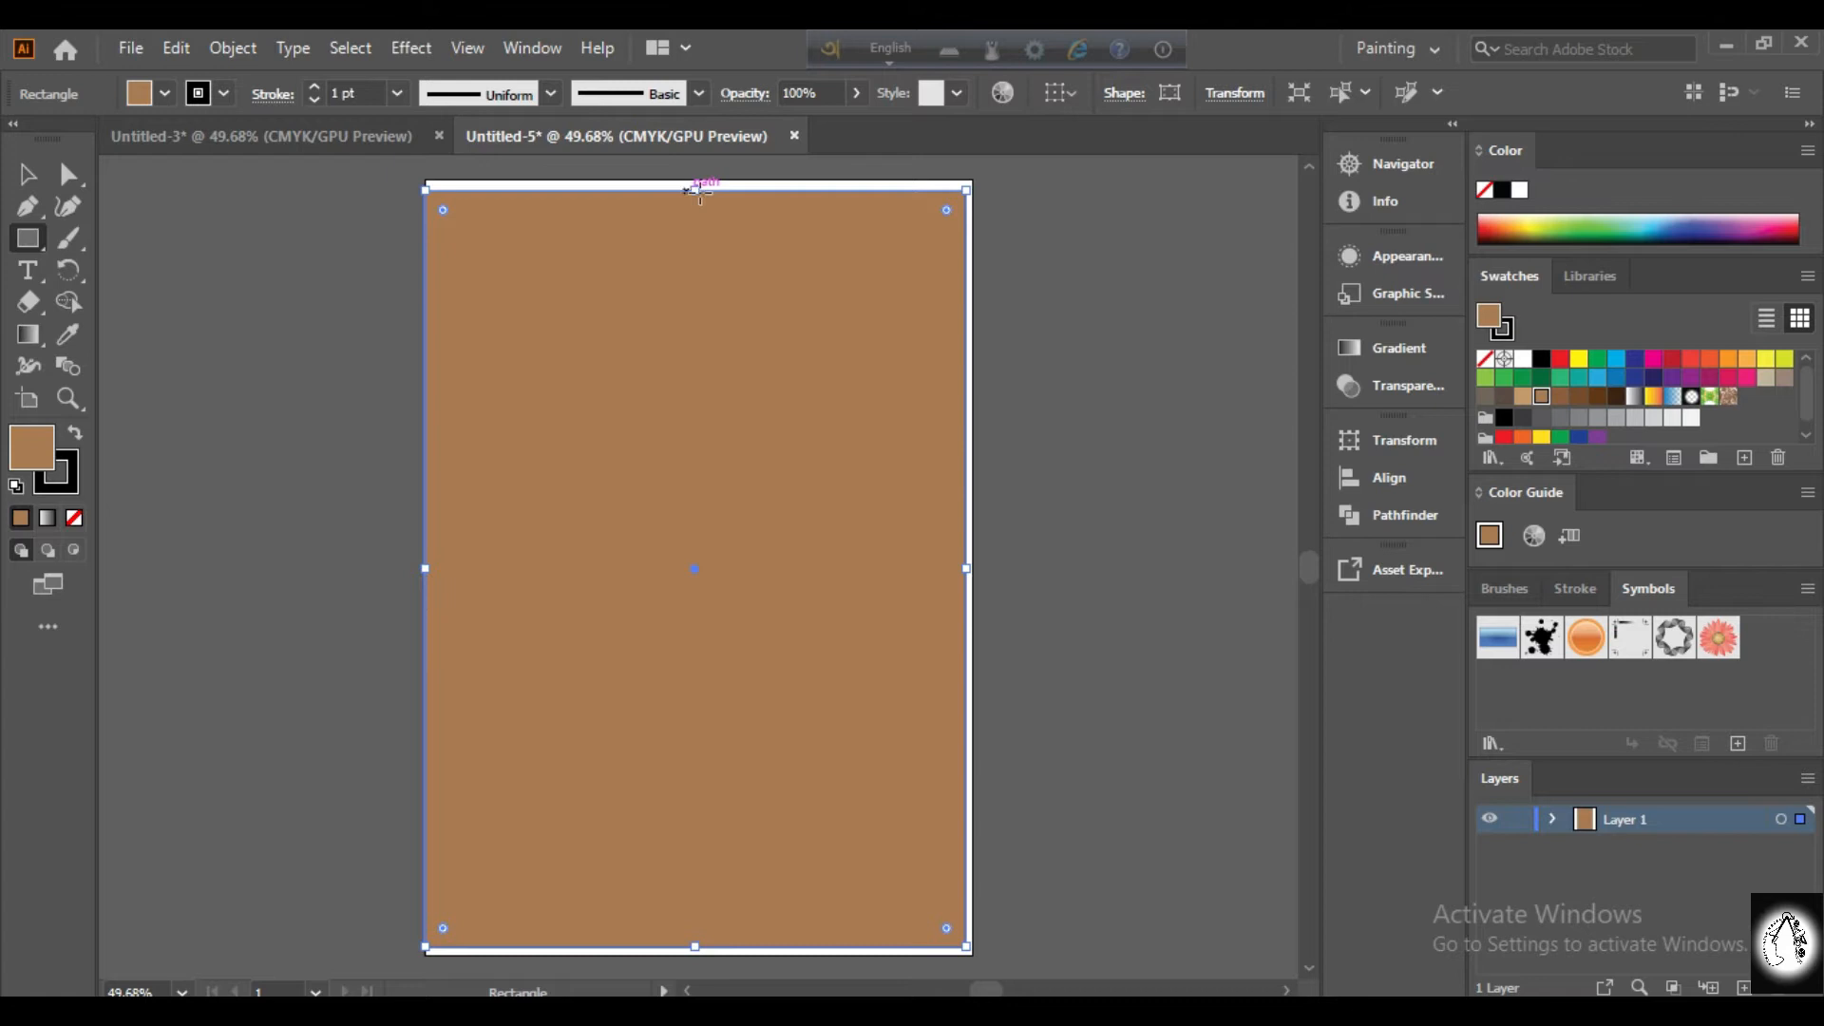
# Stretch the brown rectangle's top edge up to the top of the artboard and deselect it.
pyautogui.moveTo(700, 188); pyautogui.dragTo(697, 177)
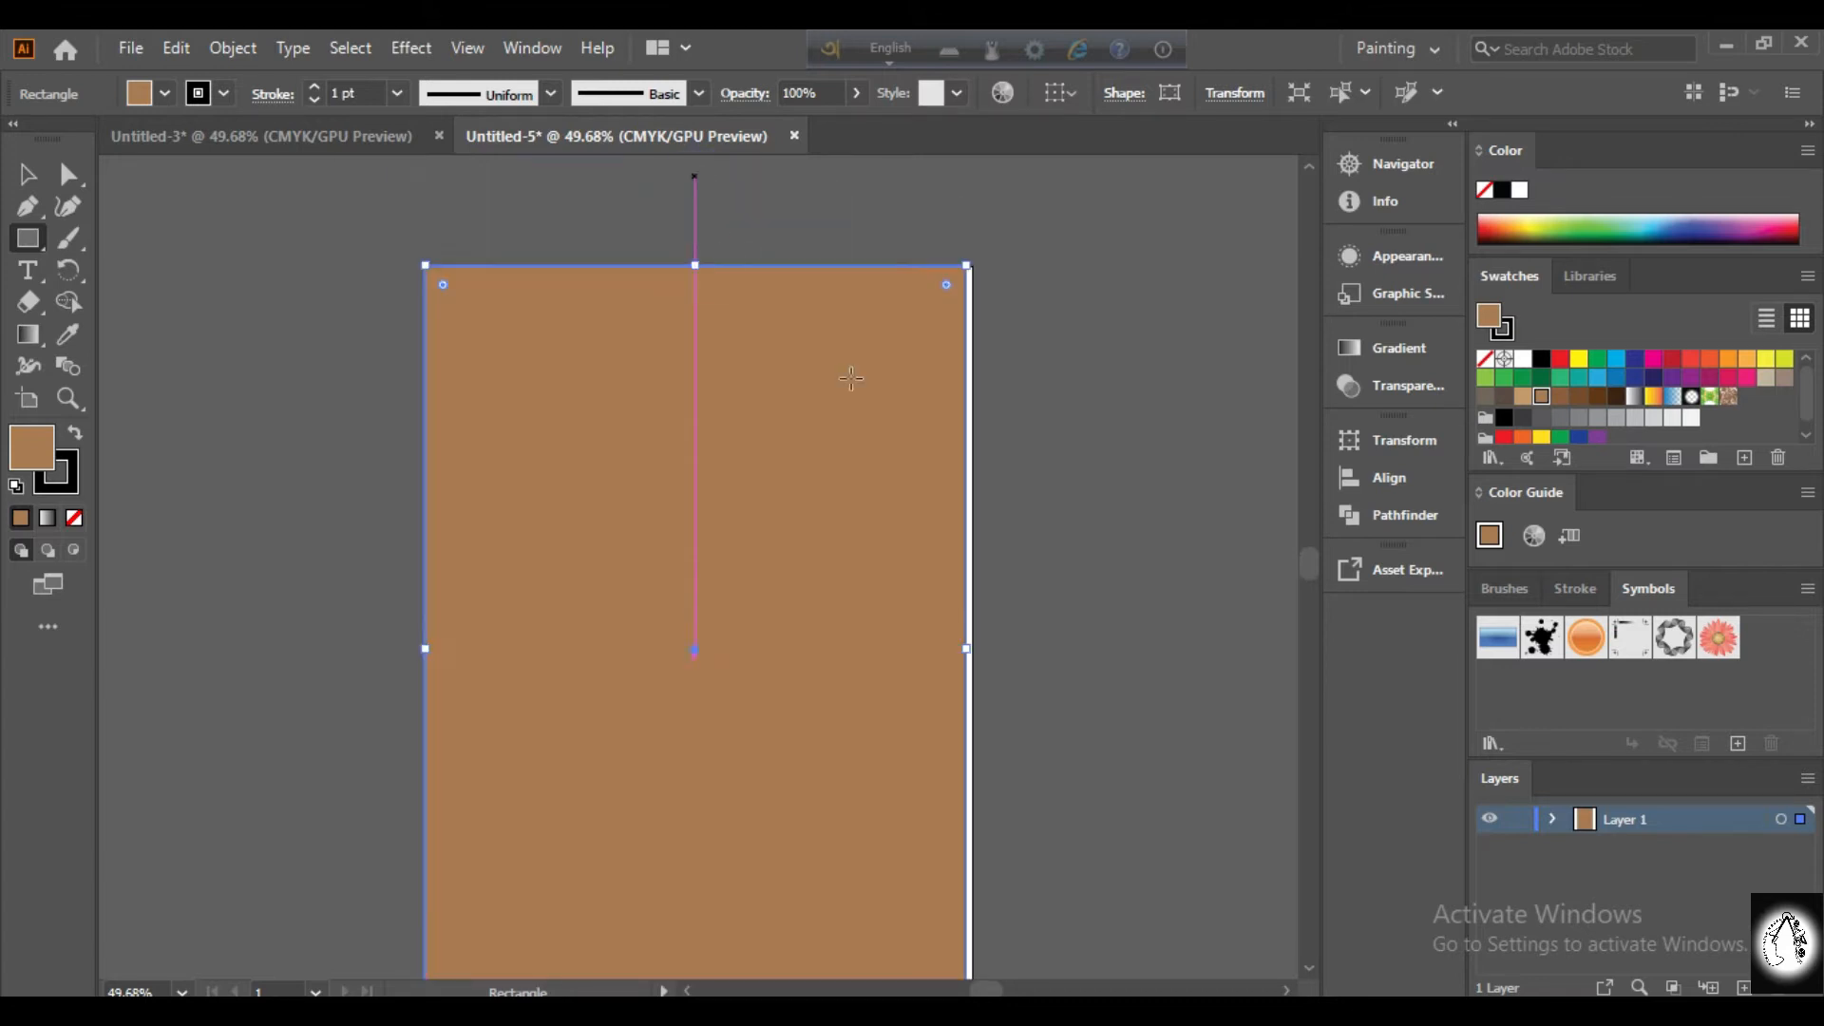
pyautogui.scroll(-3, 1246, 472)
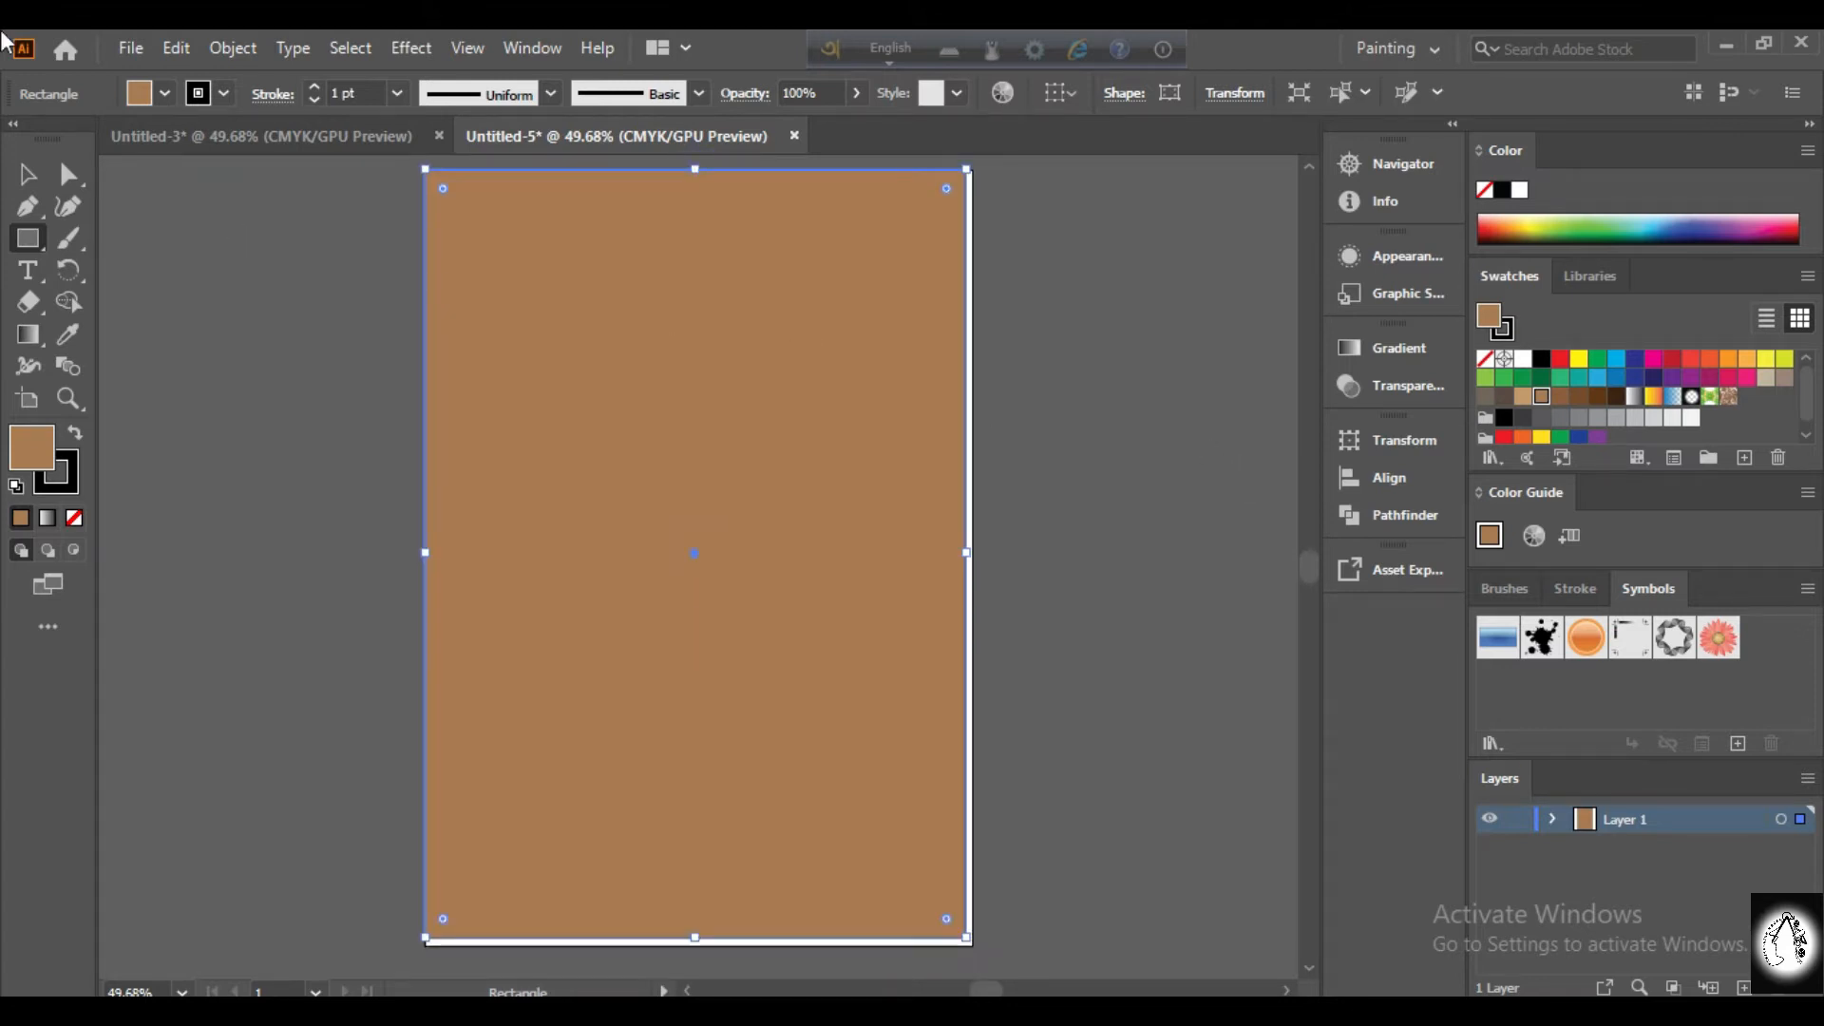
pyautogui.click(27, 174)
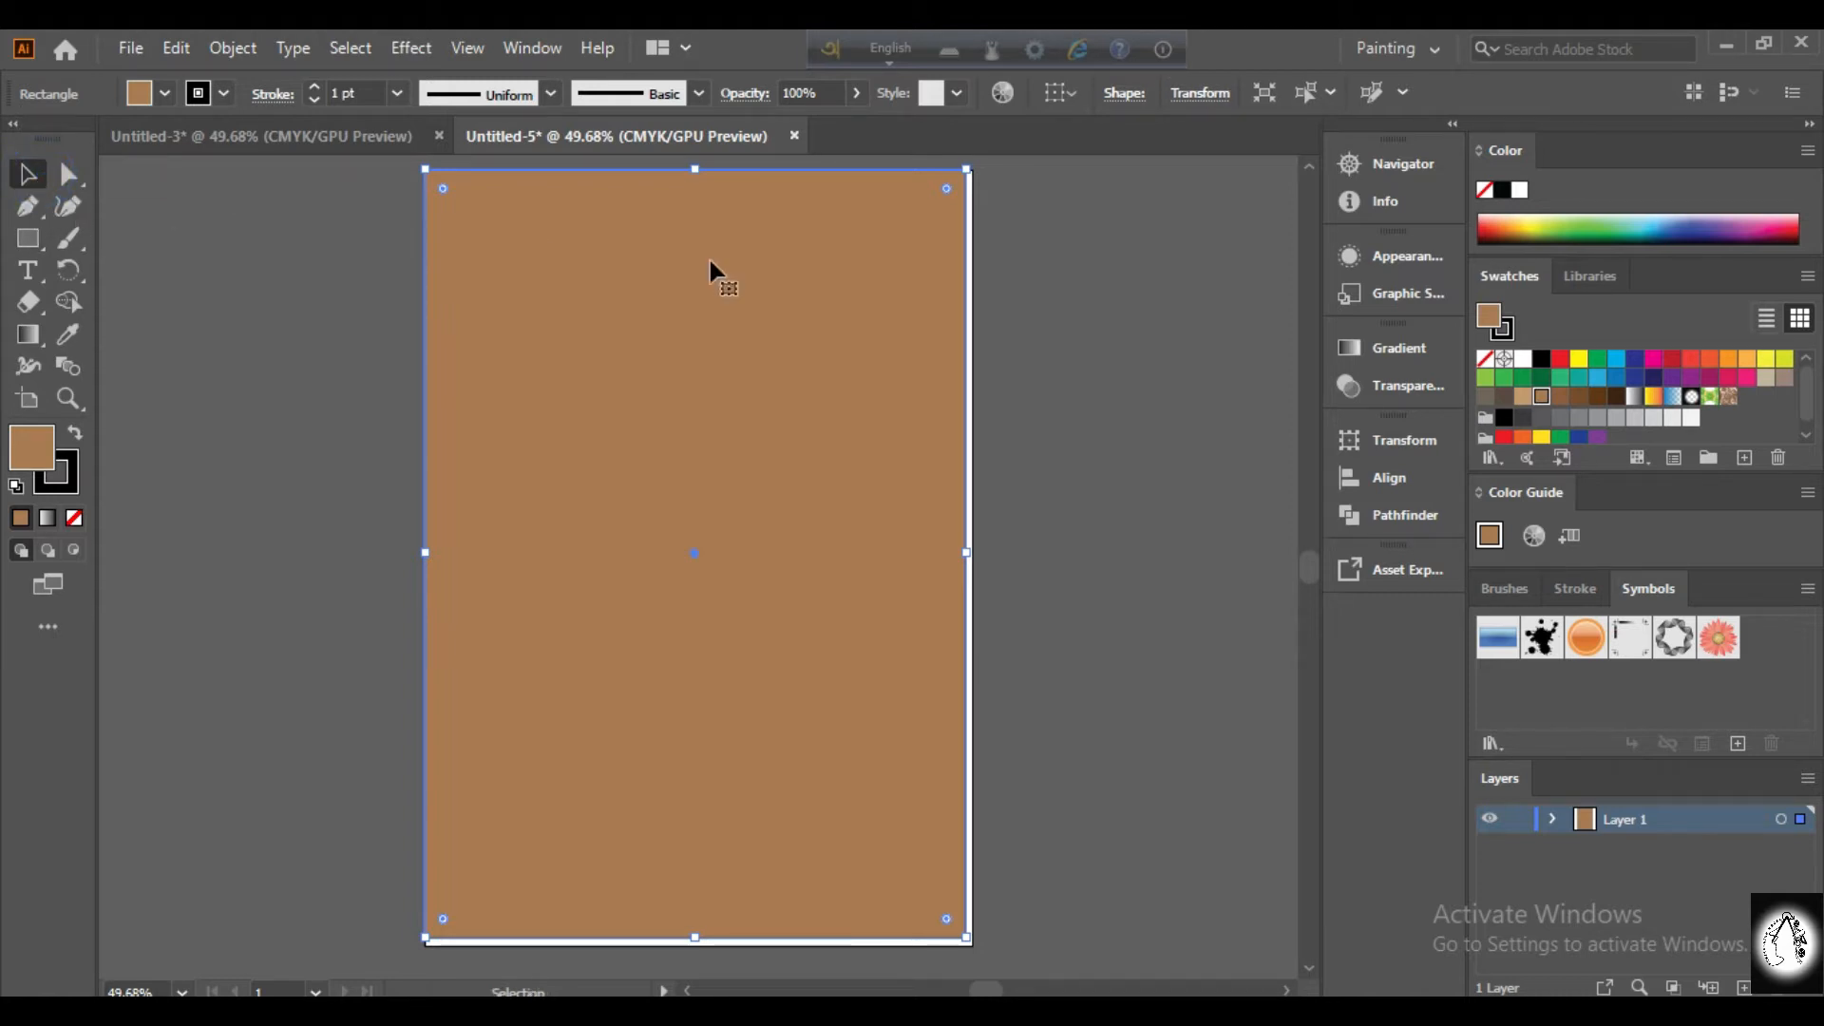
pyautogui.click(1174, 432)
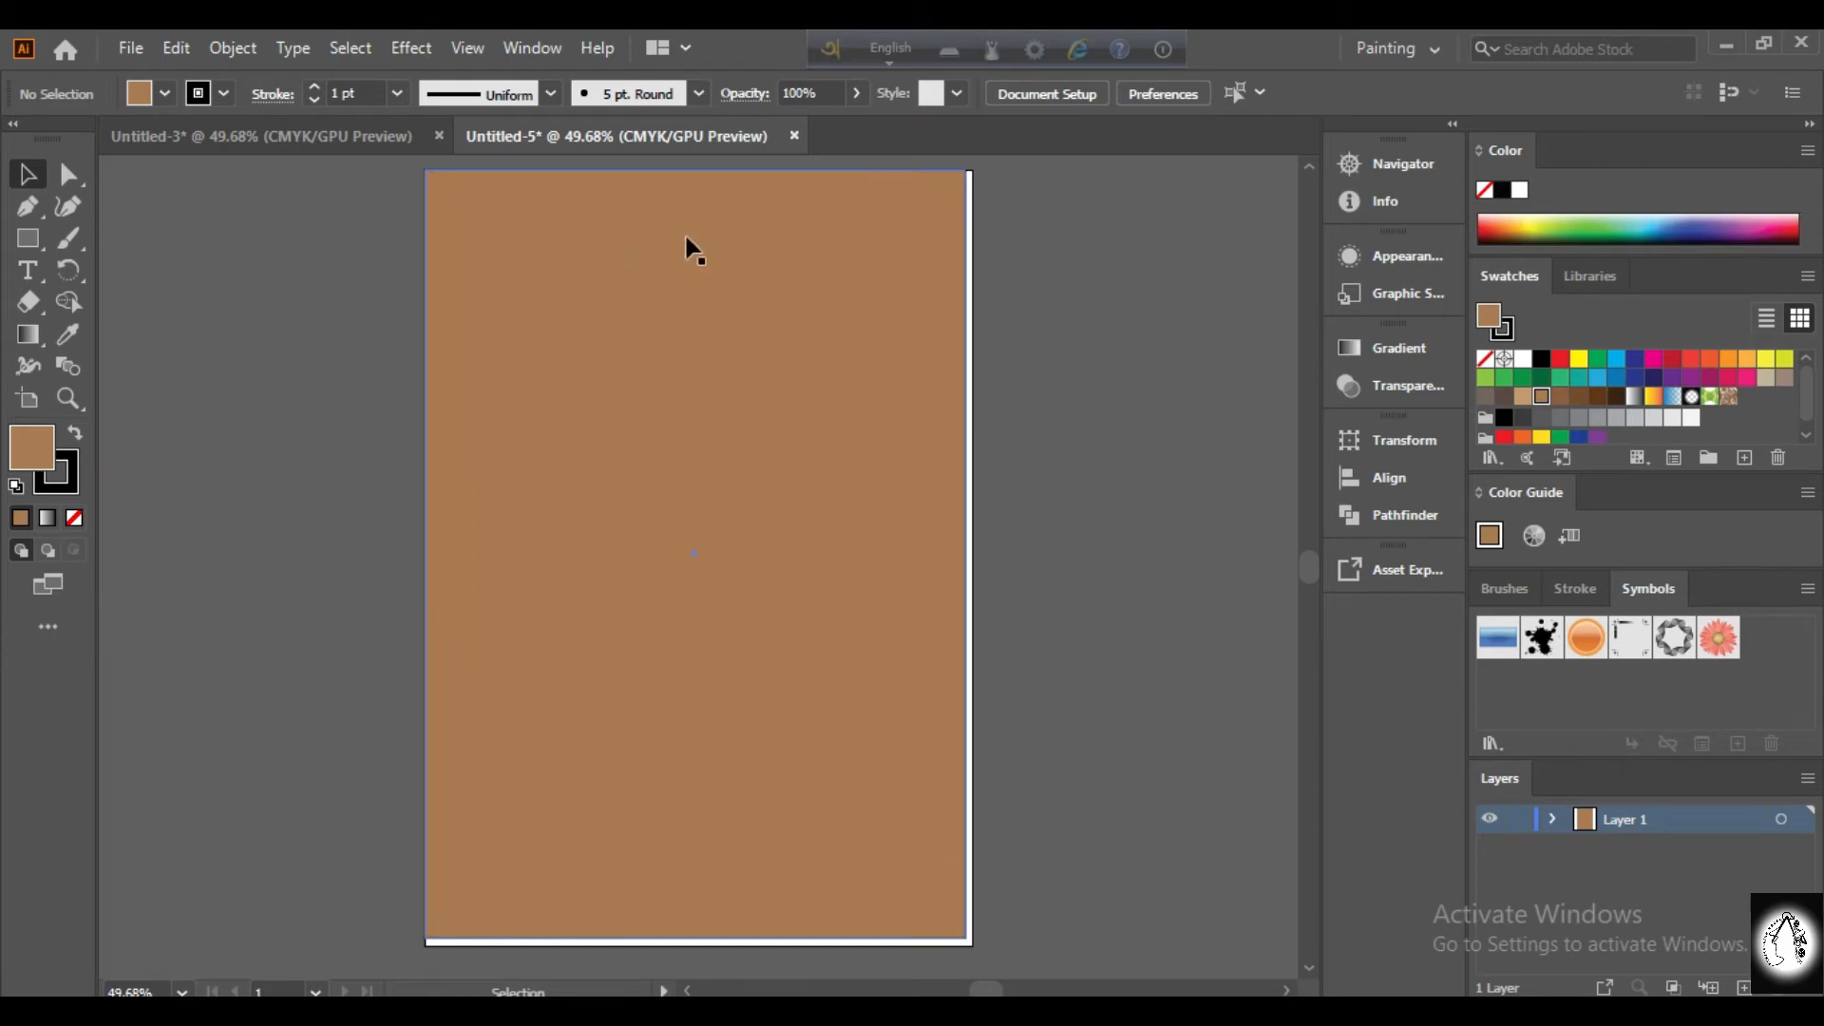
# Add the text "Engineering" in the upper part of the rectangle and set its font size to 52 pt.
pyautogui.click(26, 271)
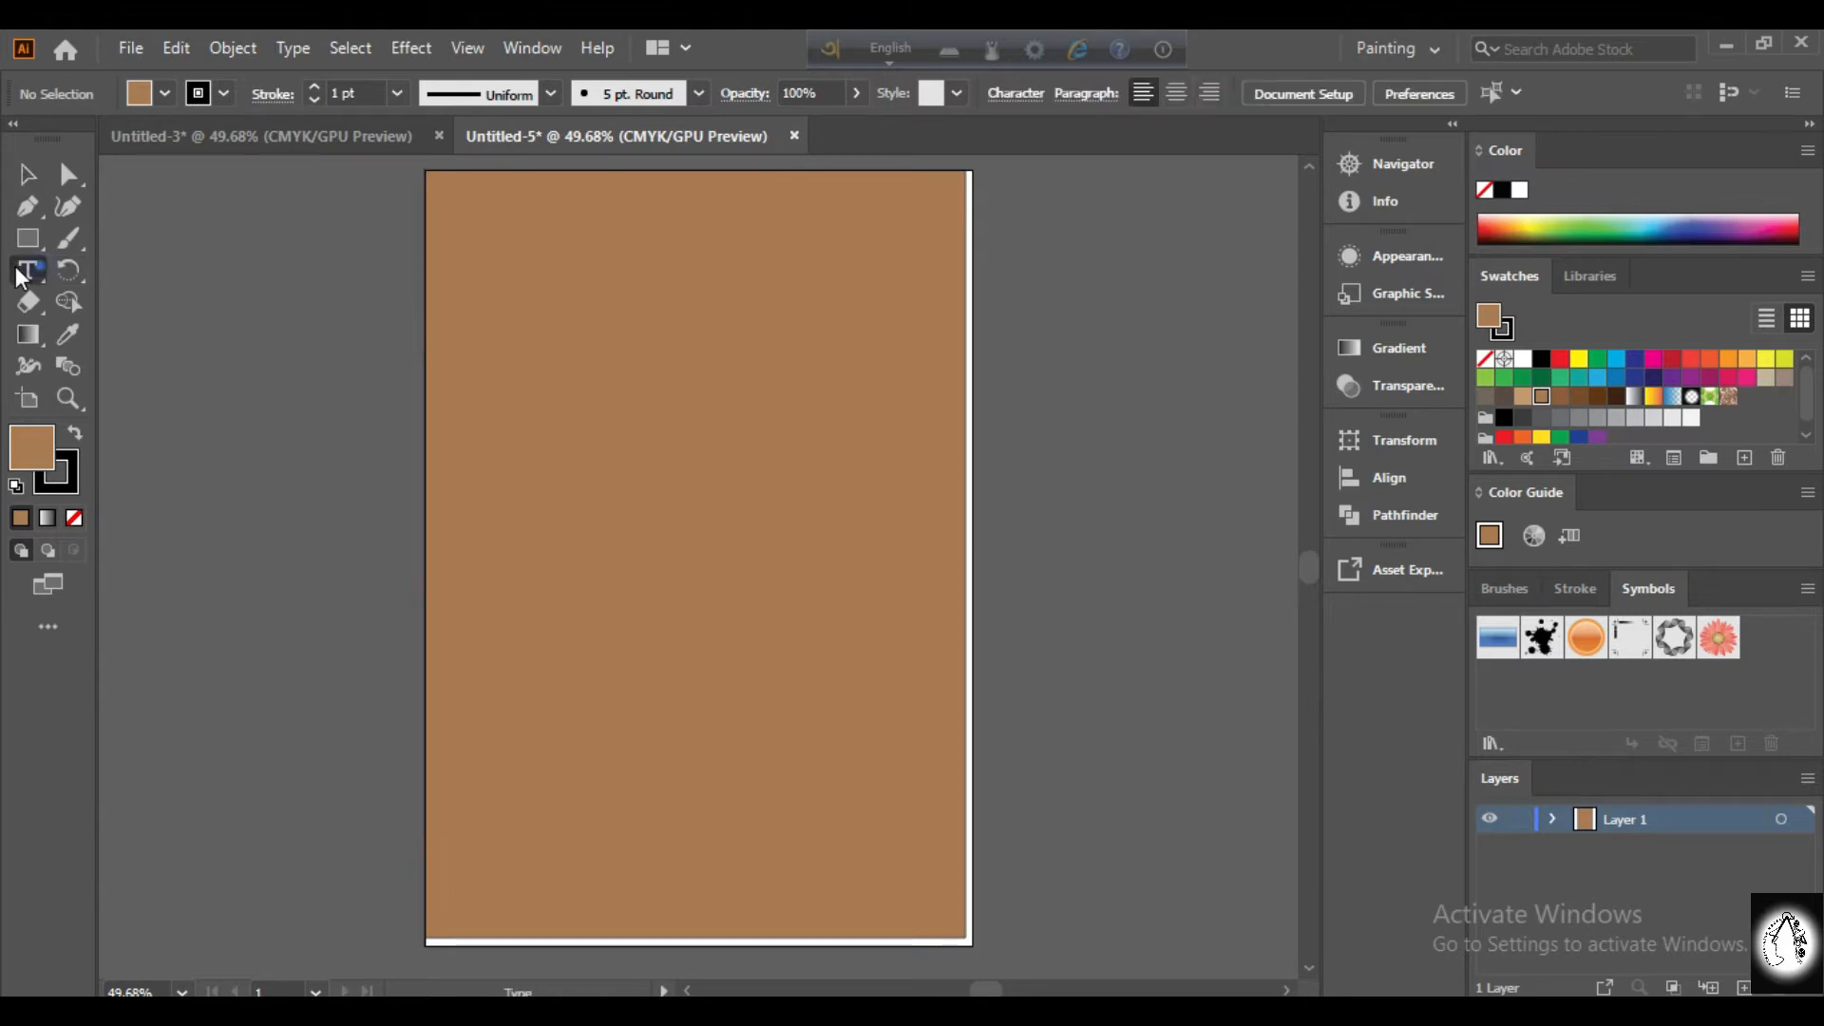
pyautogui.click(522, 373)
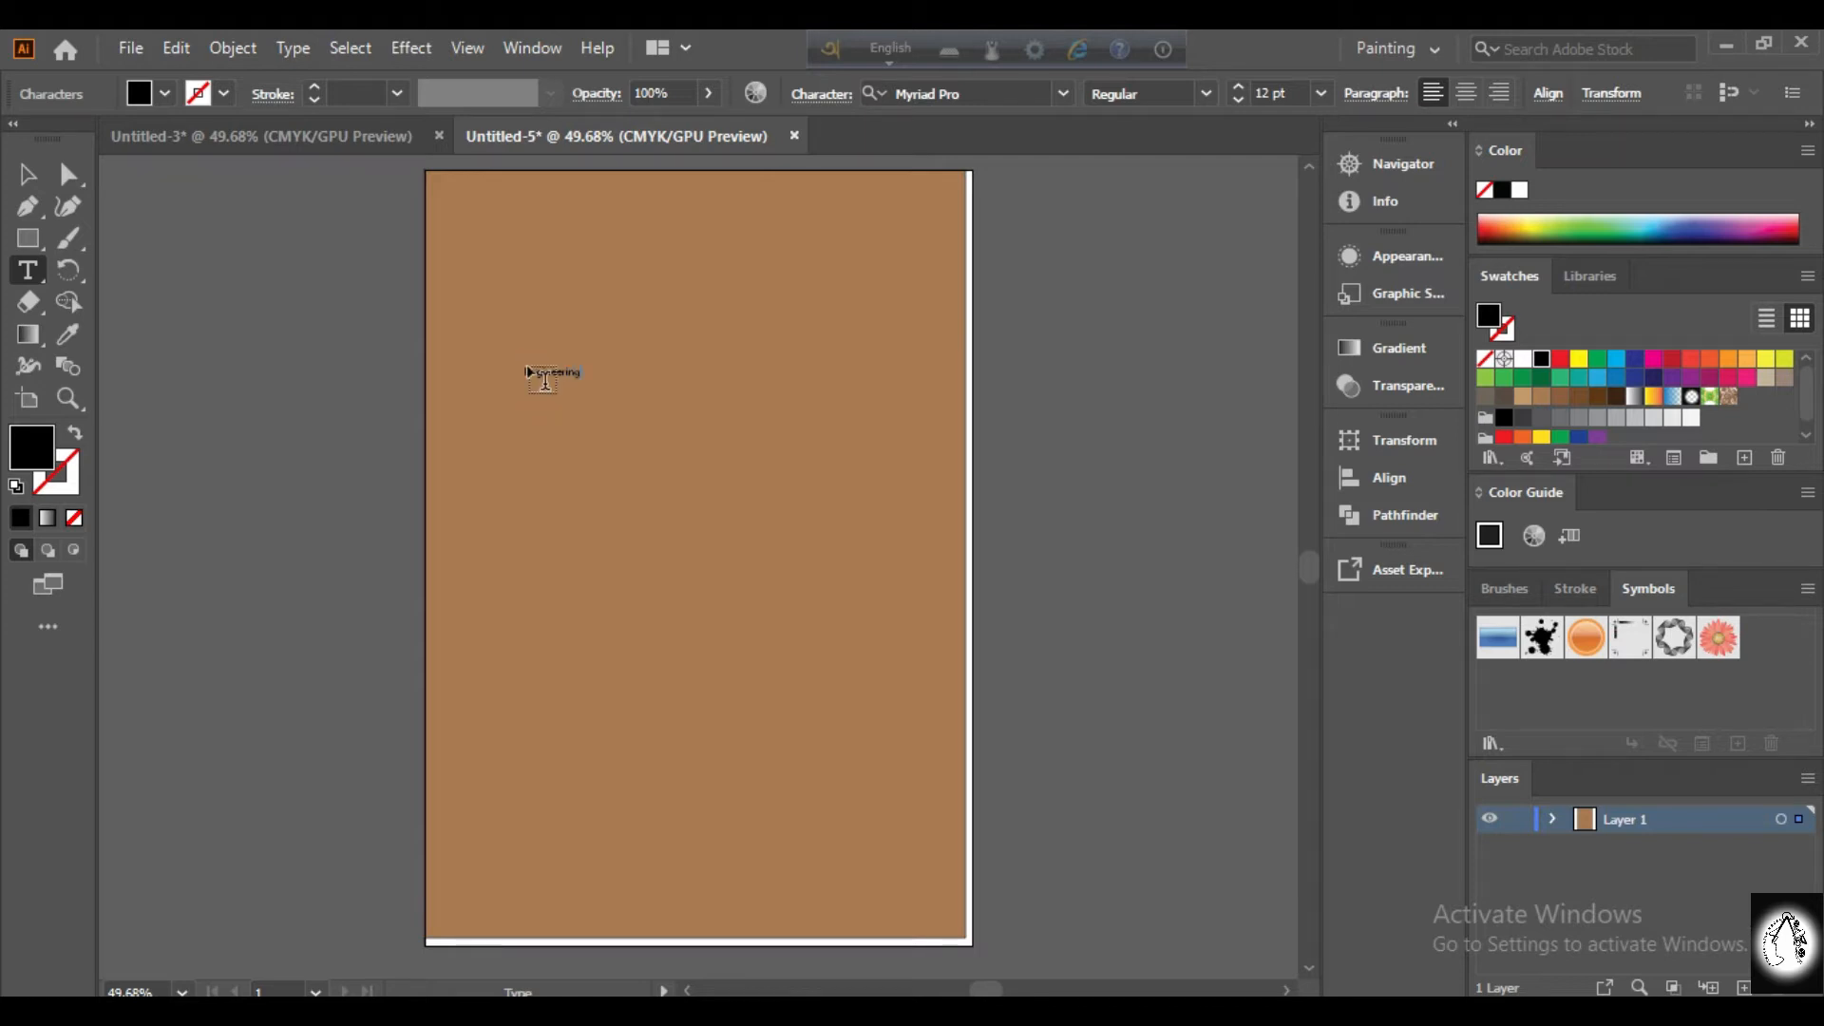
pyautogui.doubleClick(532, 366)
pyautogui.doubleClick(527, 370)
pyautogui.click(1259, 92)
pyautogui.write('52')
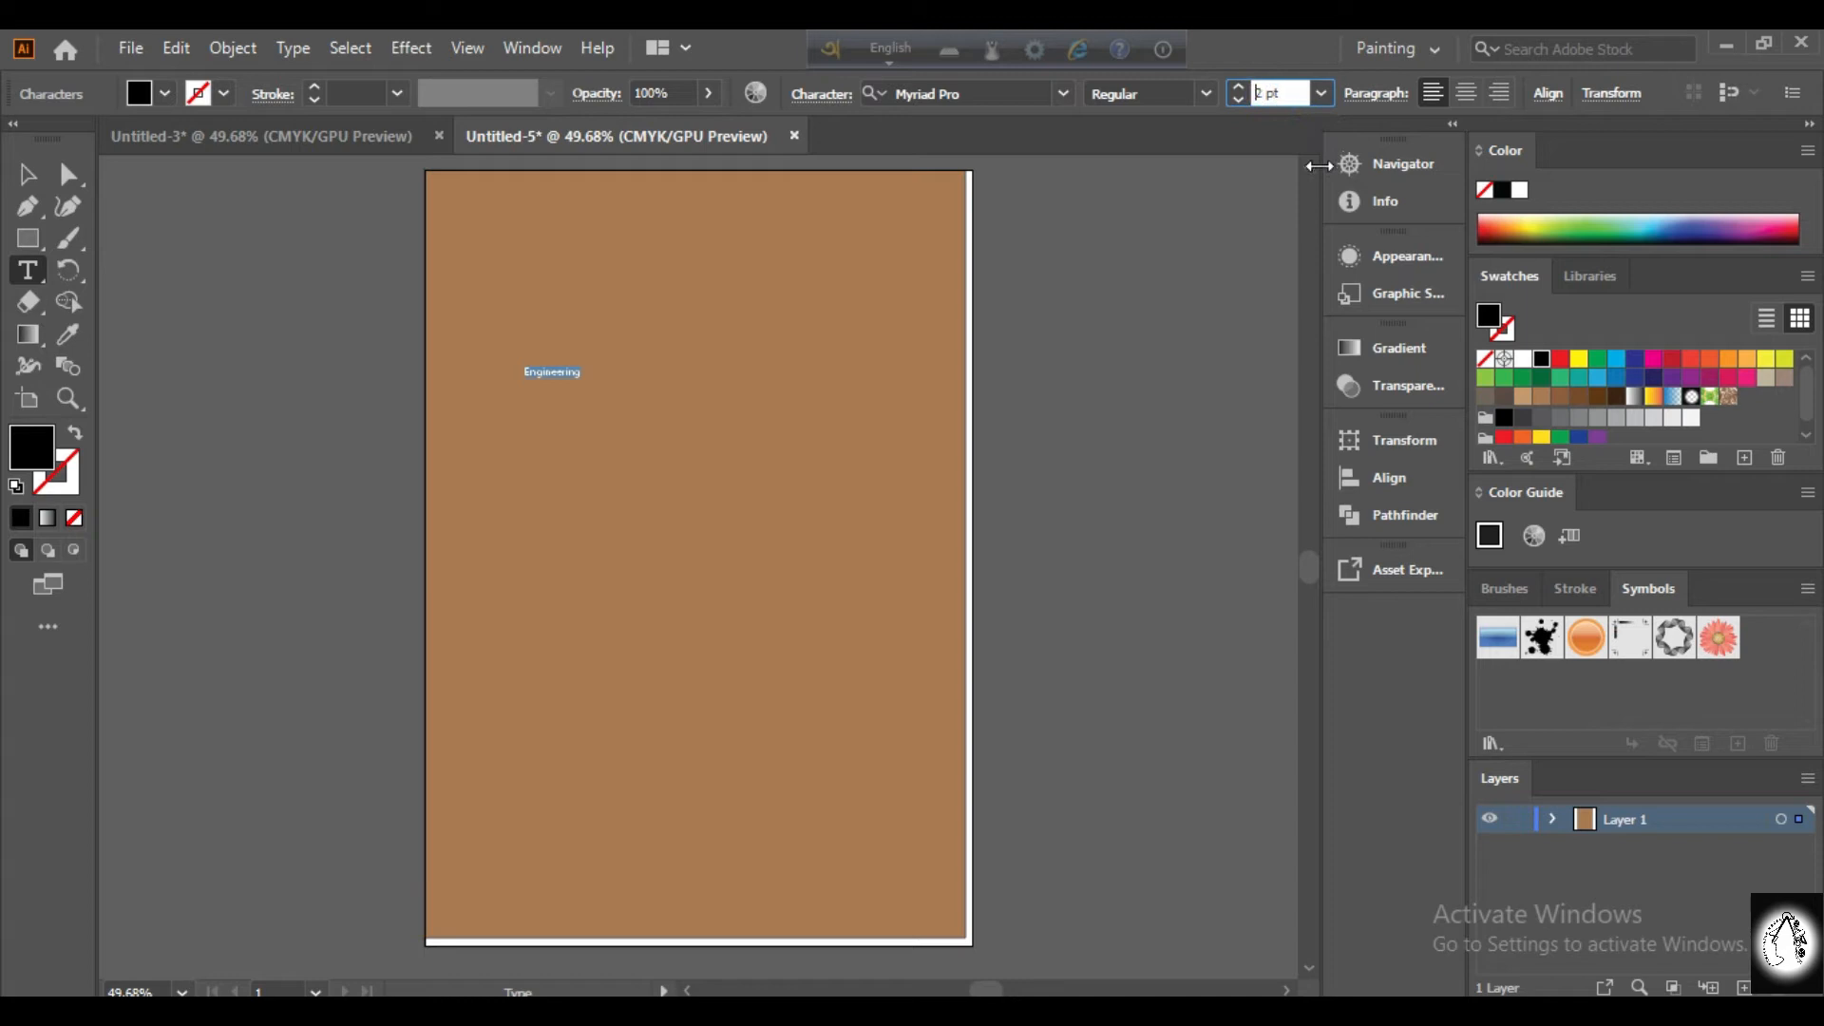
pyautogui.press('Return')
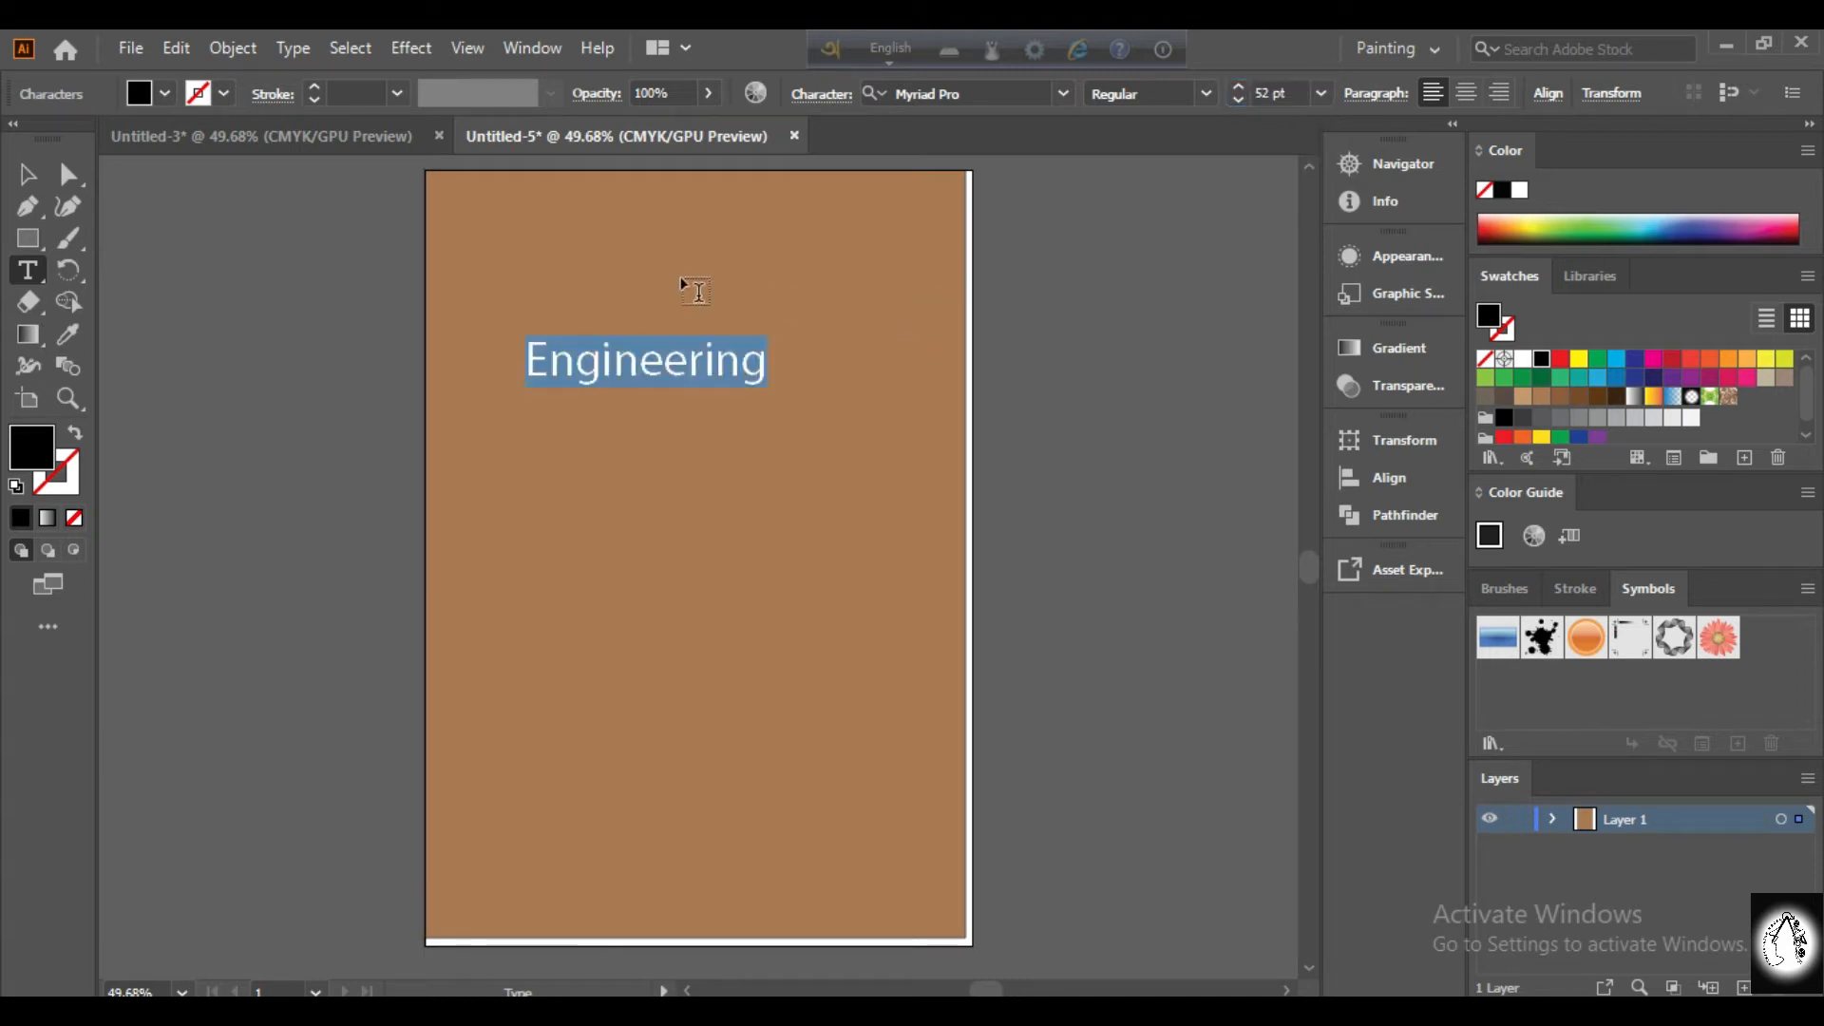
# Extend the text to "Engineering Backlog" and set its font size to 62 pt.
pyautogui.click(768, 367)
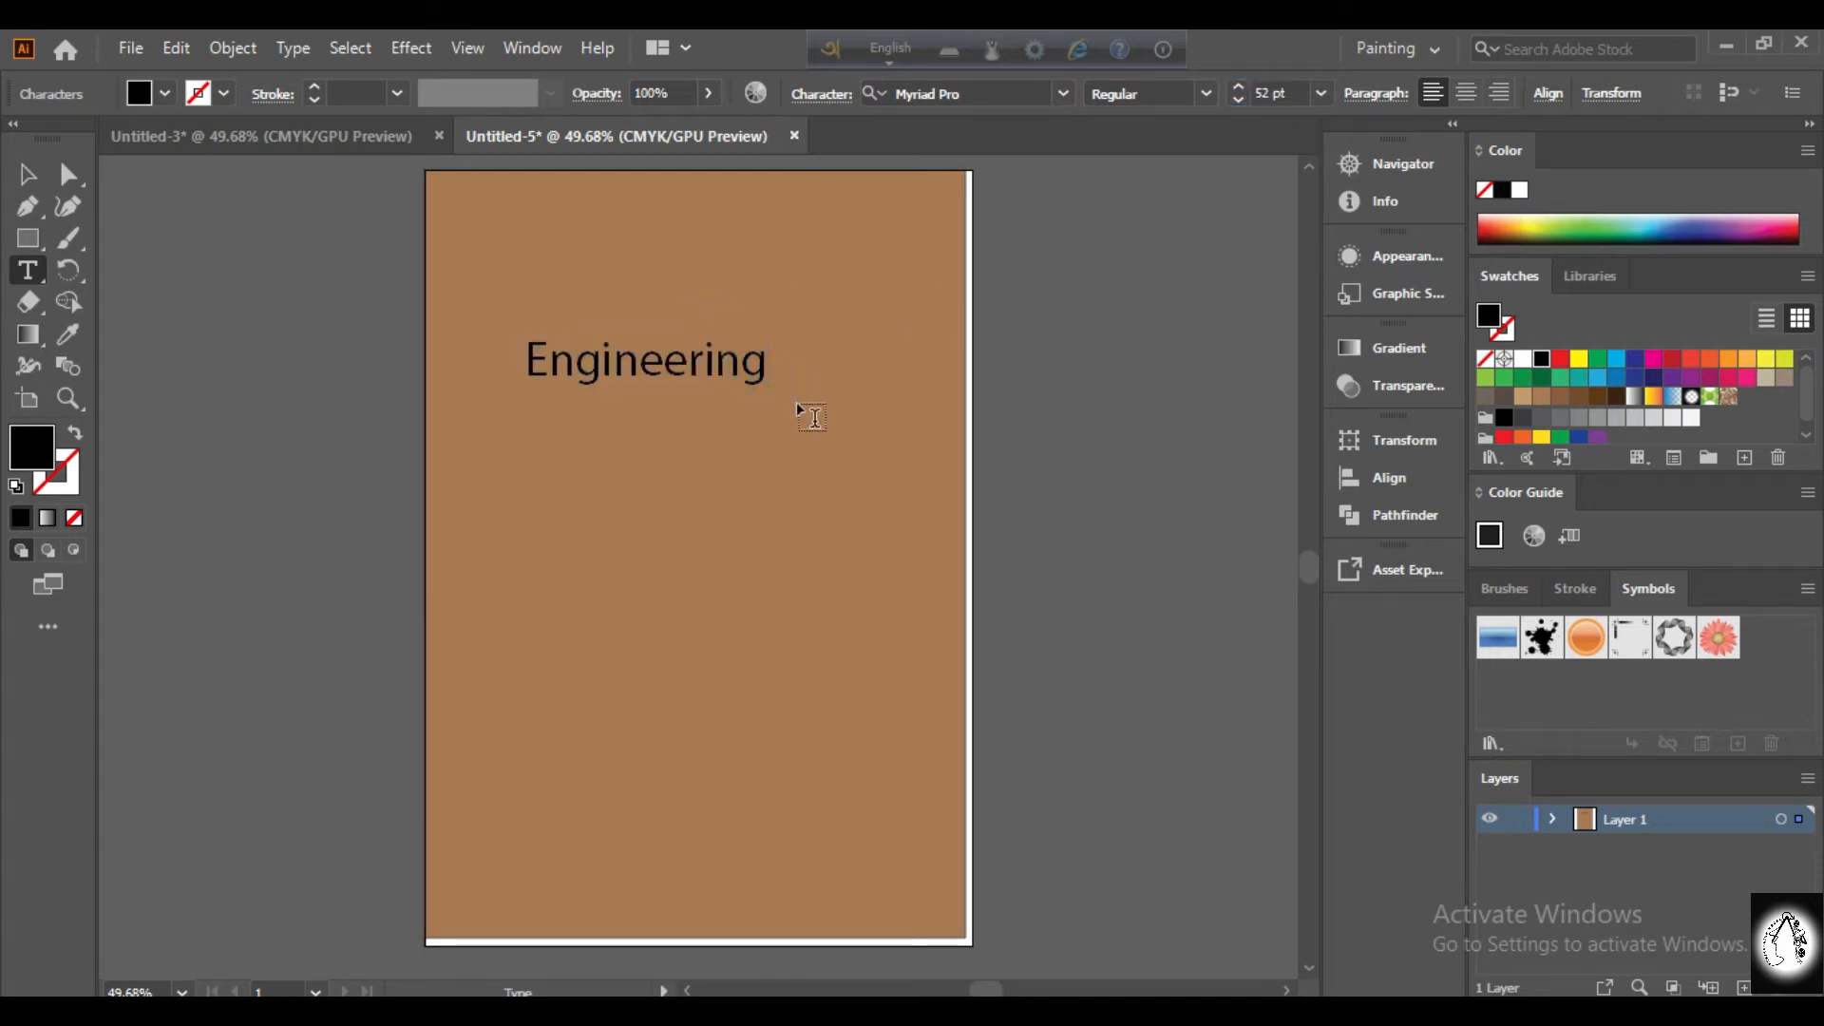
pyautogui.write('Backlog')
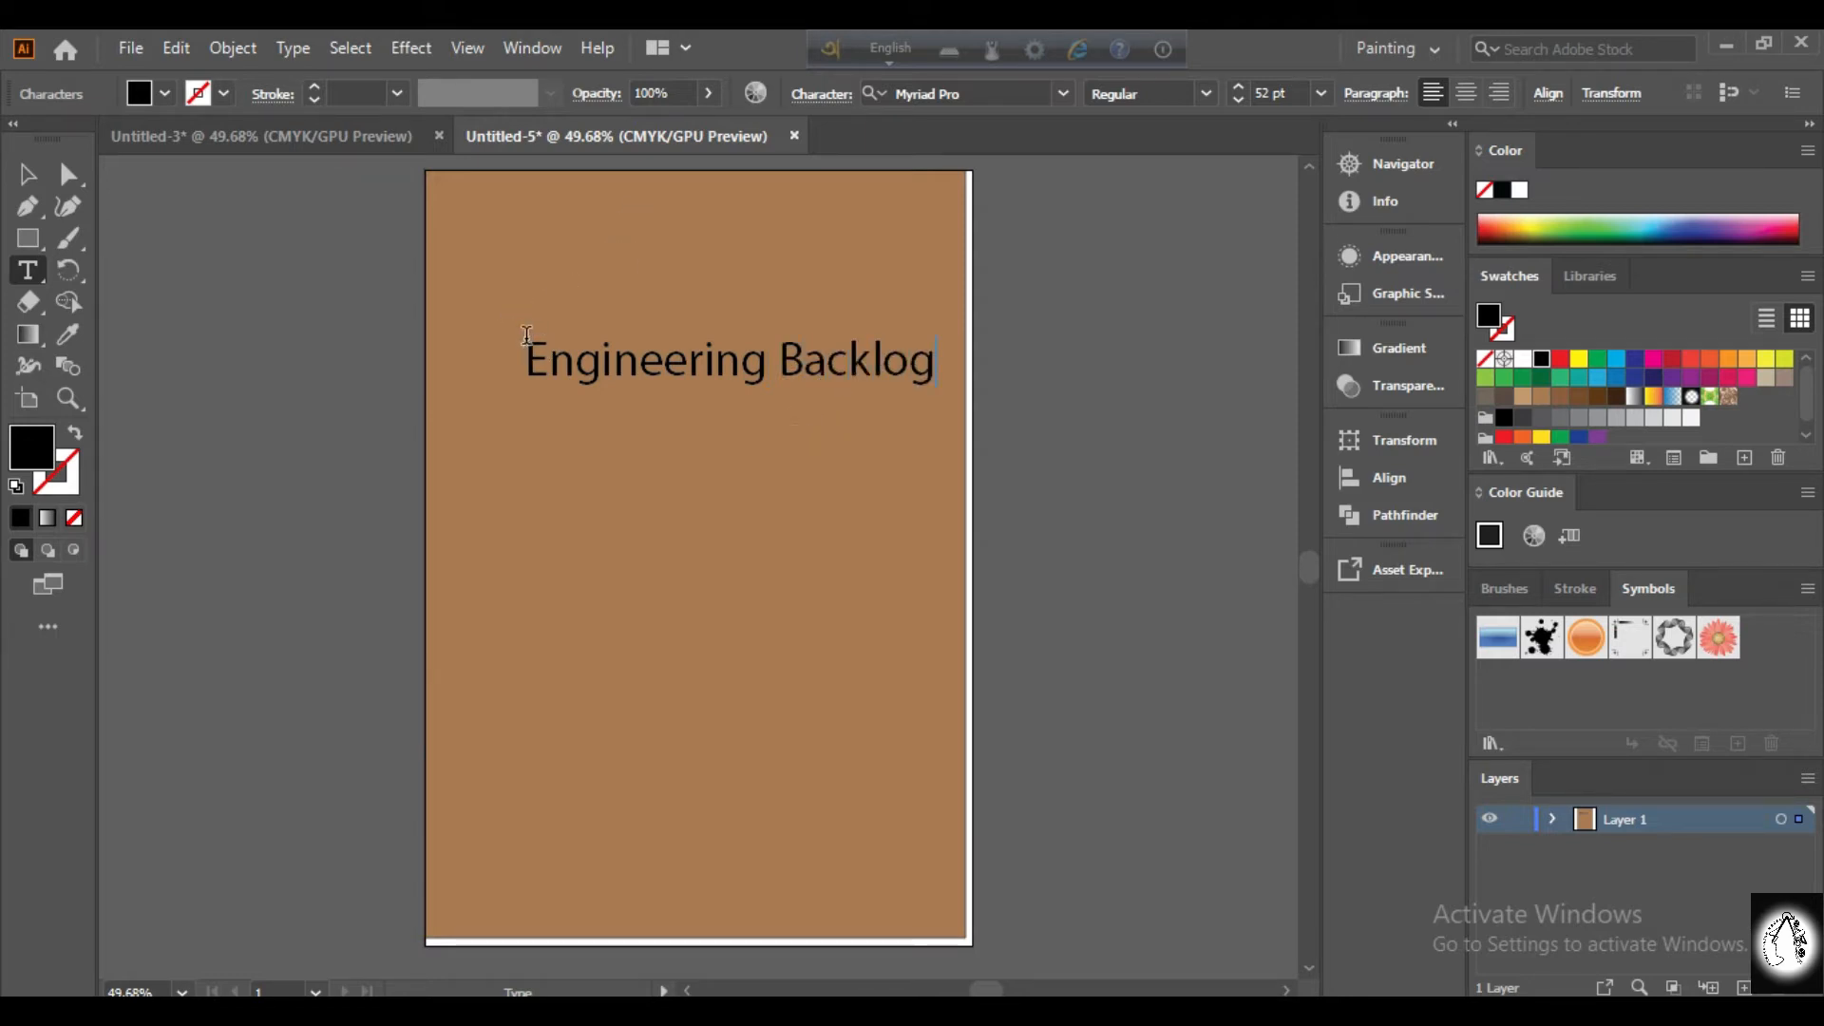
pyautogui.moveTo(525, 351); pyautogui.dragTo(939, 399)
pyautogui.click(1270, 89)
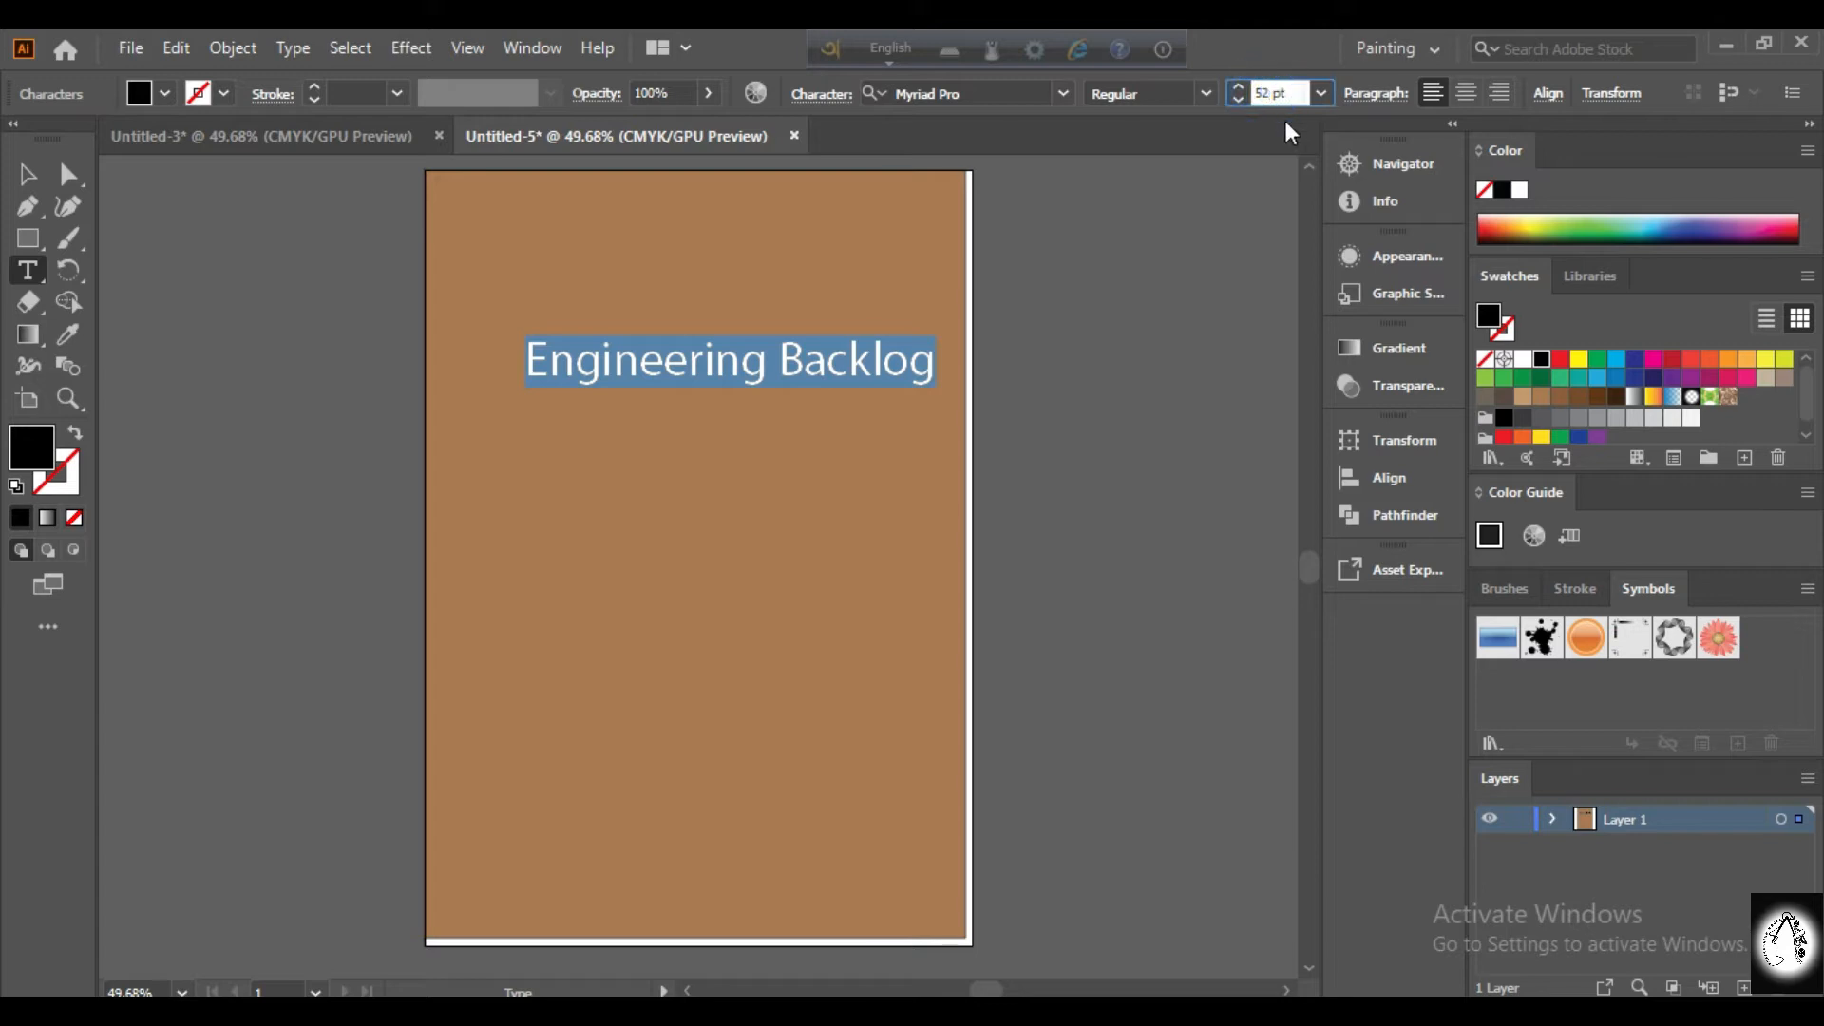
pyautogui.press('BackSpace')
pyautogui.press('BackSpace')
pyautogui.write('62')
pyautogui.press('Return')
# Move the title left and slightly down to centre it across the rectangle, and stretch it taller to about 83 pt.
pyautogui.click(28, 175)
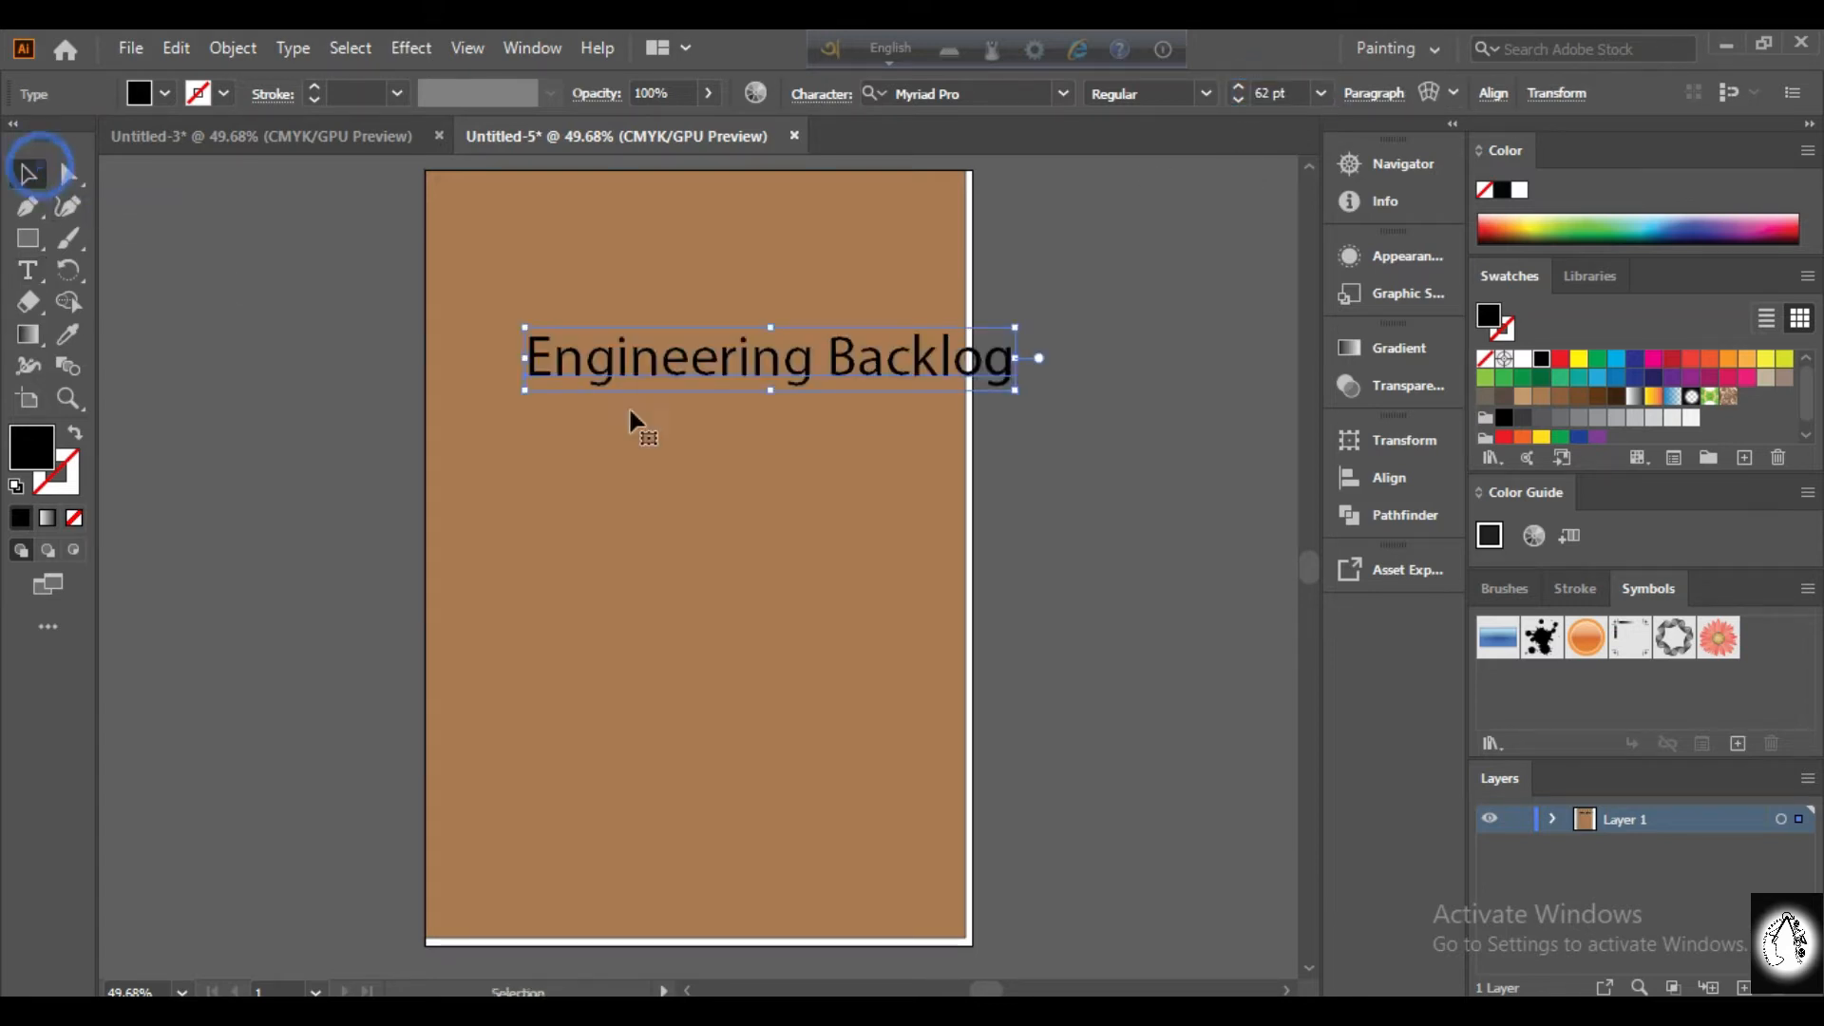
pyautogui.press('Left')
pyautogui.press('Left')
pyautogui.press('Left')
pyautogui.press('Left')
pyautogui.press('Left')
pyautogui.press('Left')
pyautogui.press('Left')
pyautogui.press('Left')
pyautogui.press('Left')
pyautogui.press('Left')
pyautogui.press('Left')
pyautogui.press('Left')
pyautogui.press('Left')
pyautogui.press('Left')
pyautogui.press('Left')
pyautogui.press('Left')
pyautogui.press('Left')
pyautogui.press('Left')
pyautogui.press('Left')
pyautogui.press('Left')
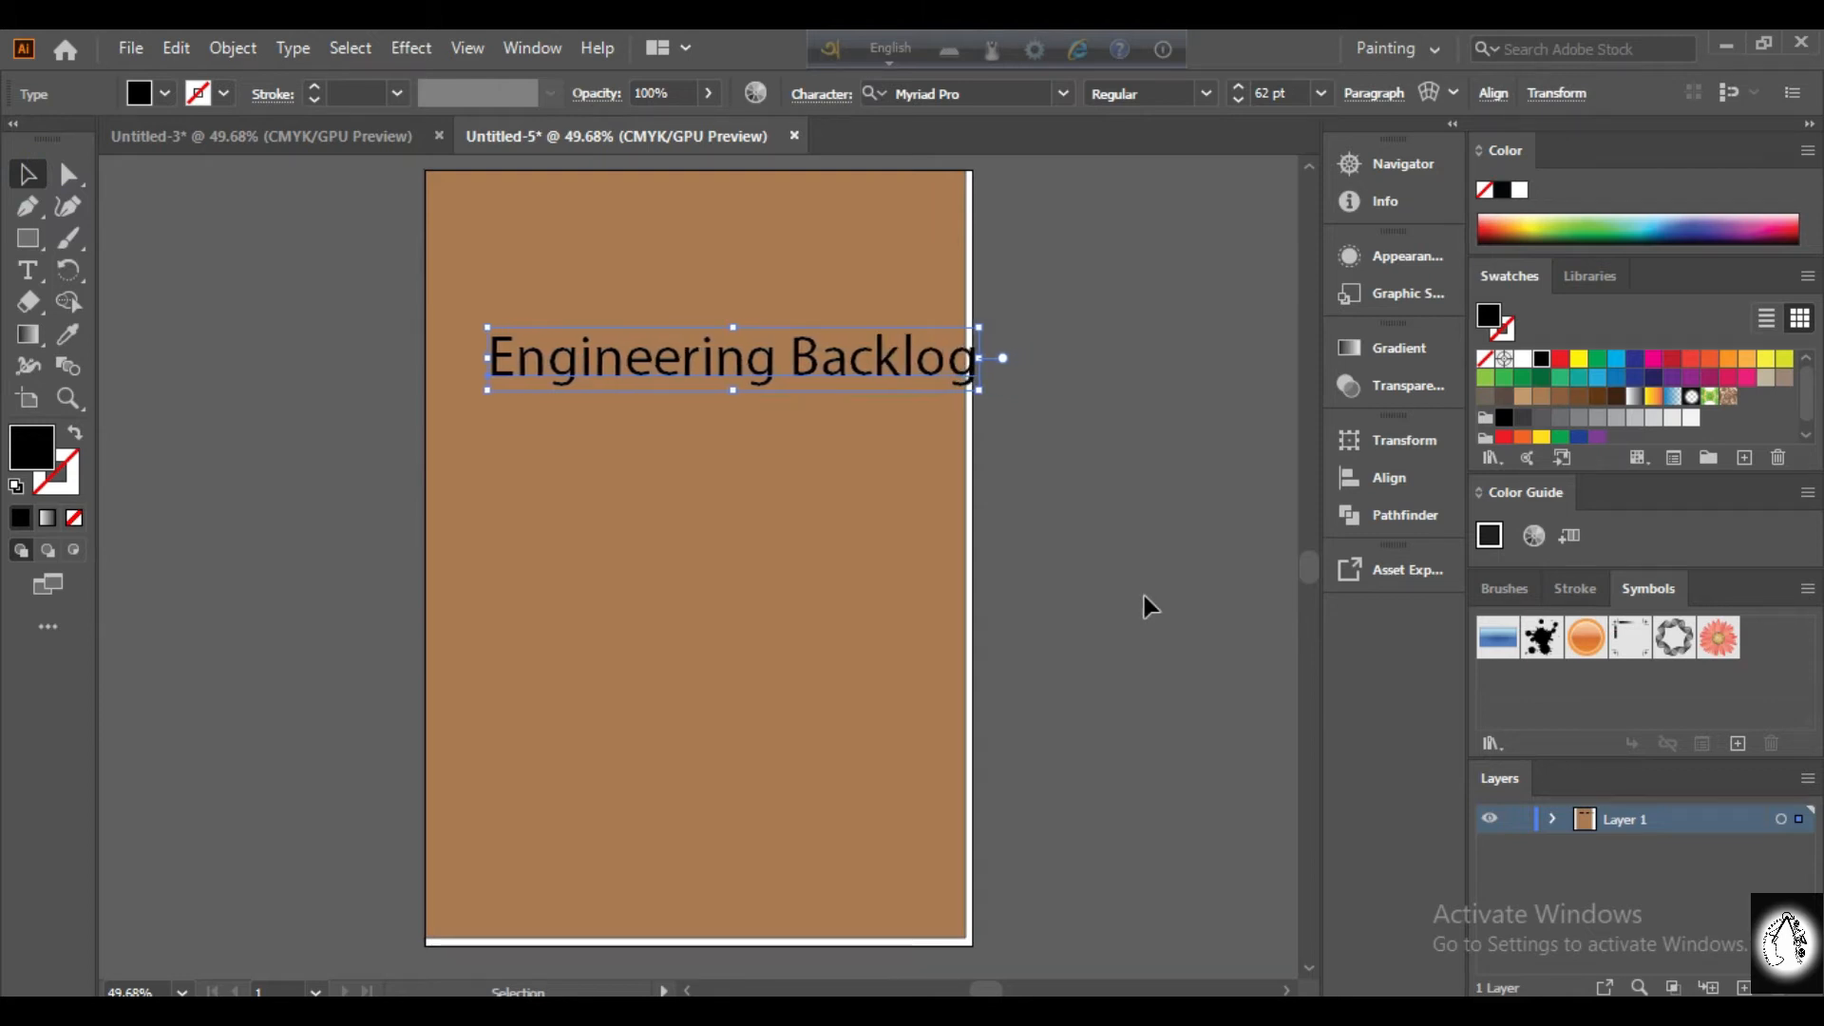
pyautogui.press('Down')
pyautogui.press('Down')
pyautogui.press('Down')
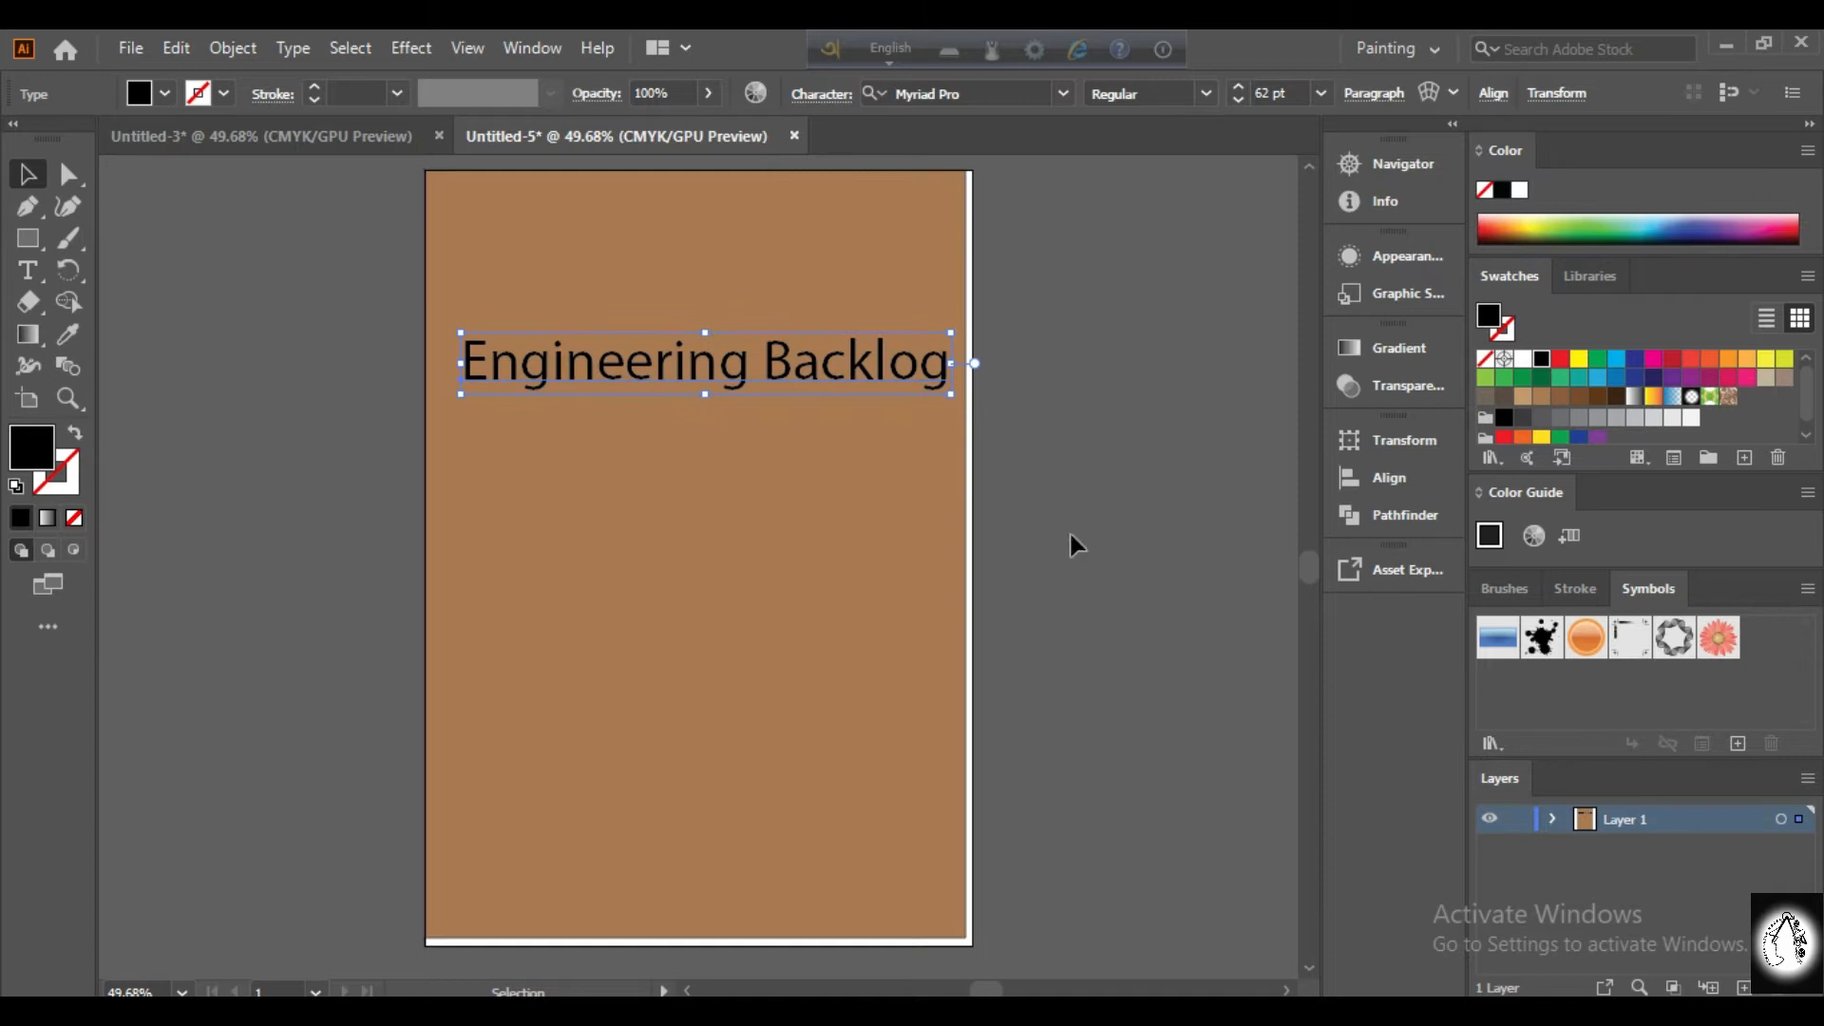
pyautogui.moveTo(708, 393); pyautogui.dragTo(701, 418)
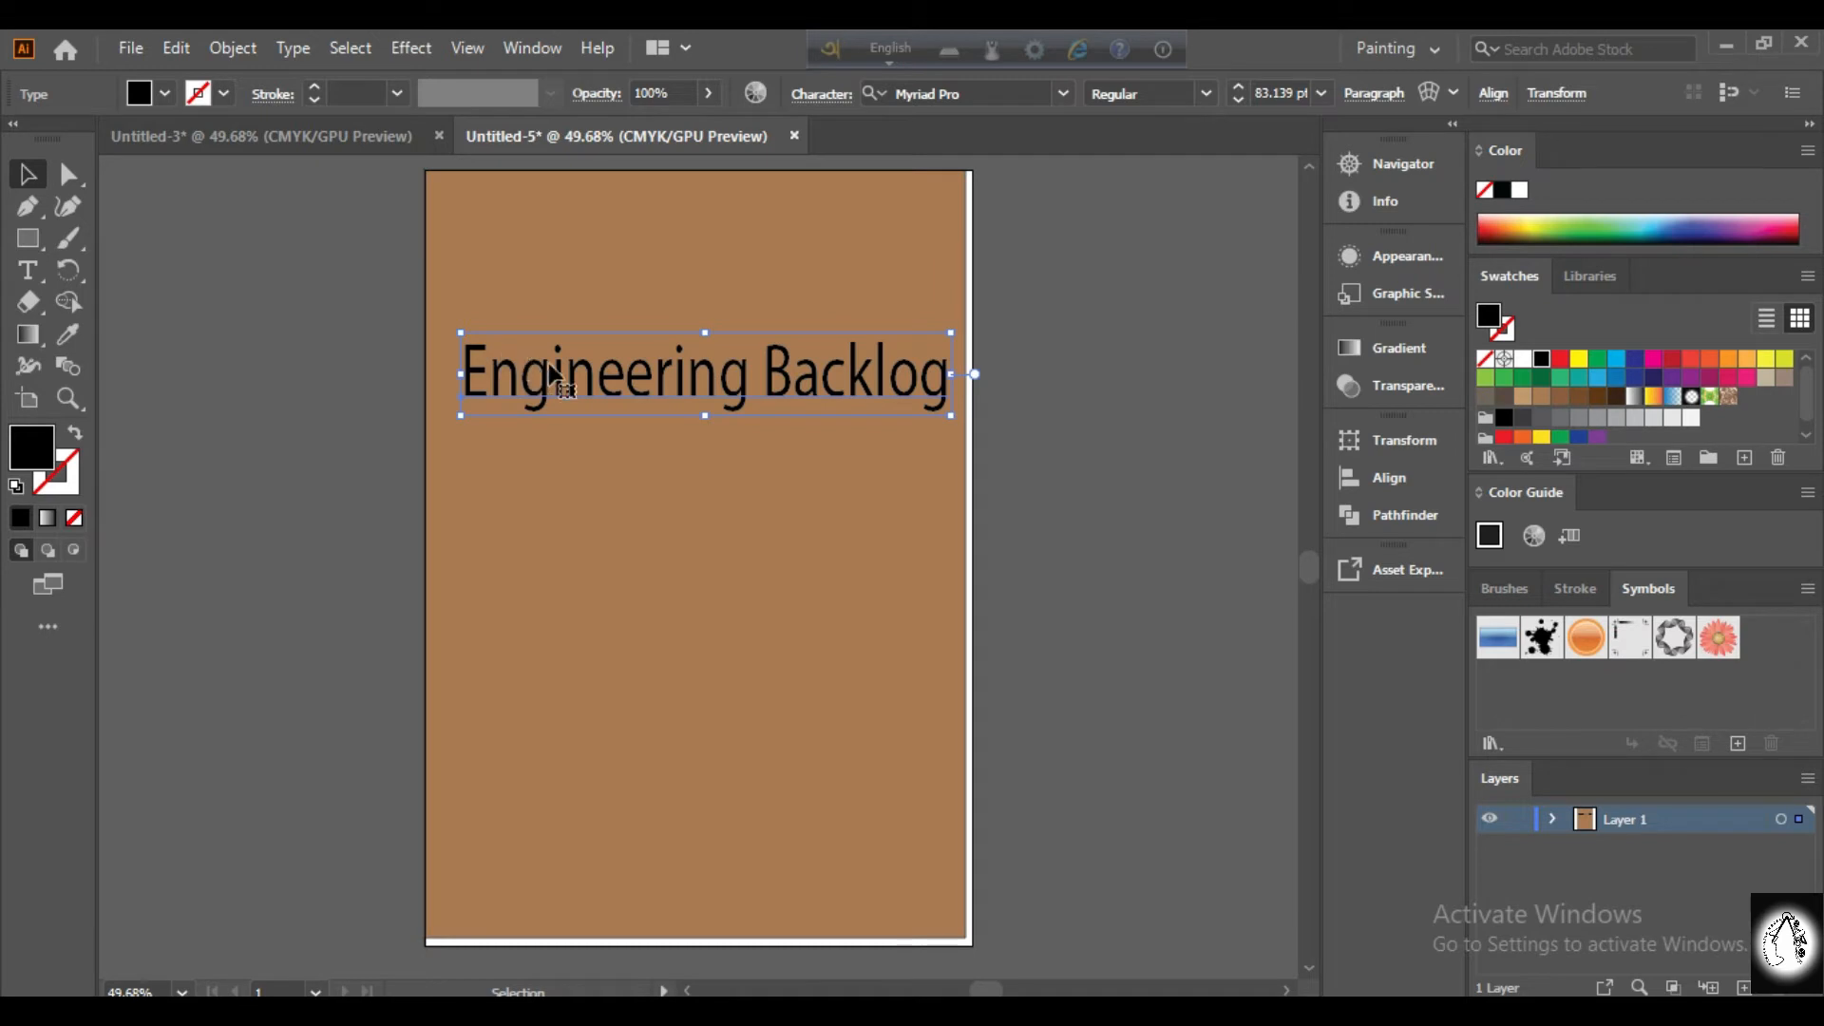
pyautogui.click(1002, 431)
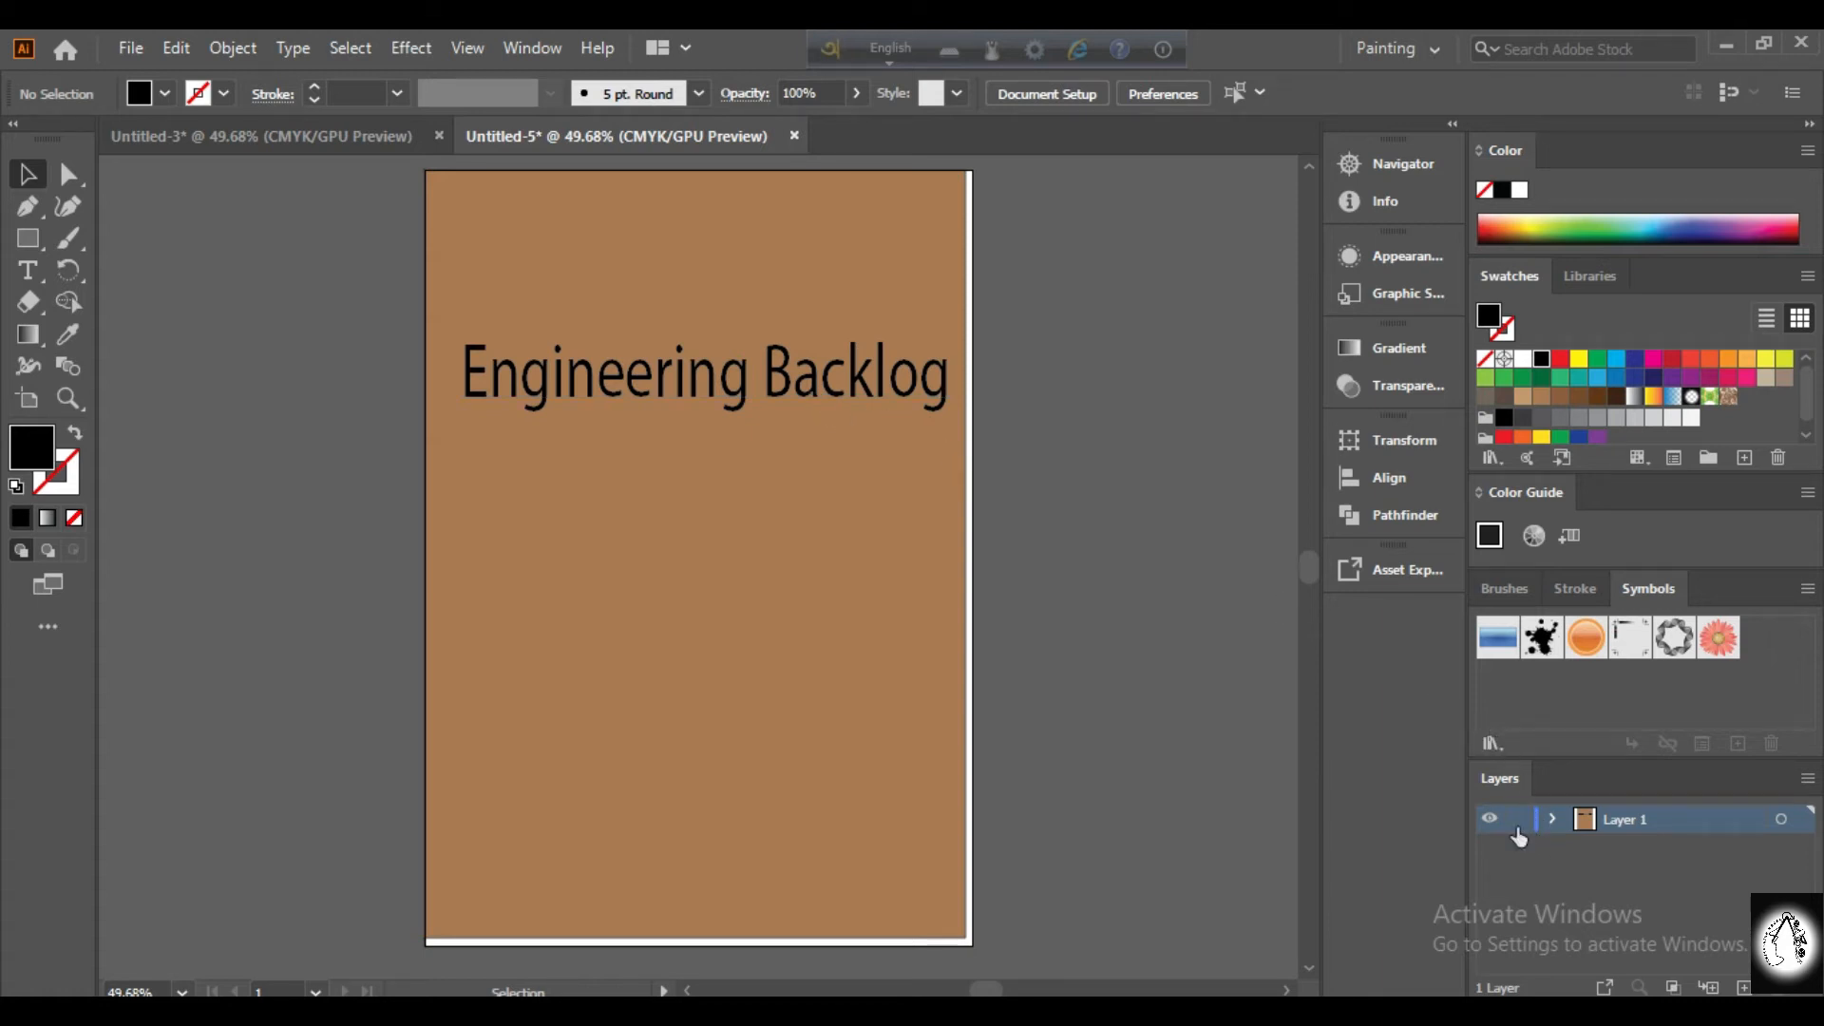
# Set the title's font to Copperplate Gothic Bold and reshape it to fit the rectangle's width, stretched taller to about 126 pt.
pyautogui.click(1548, 817)
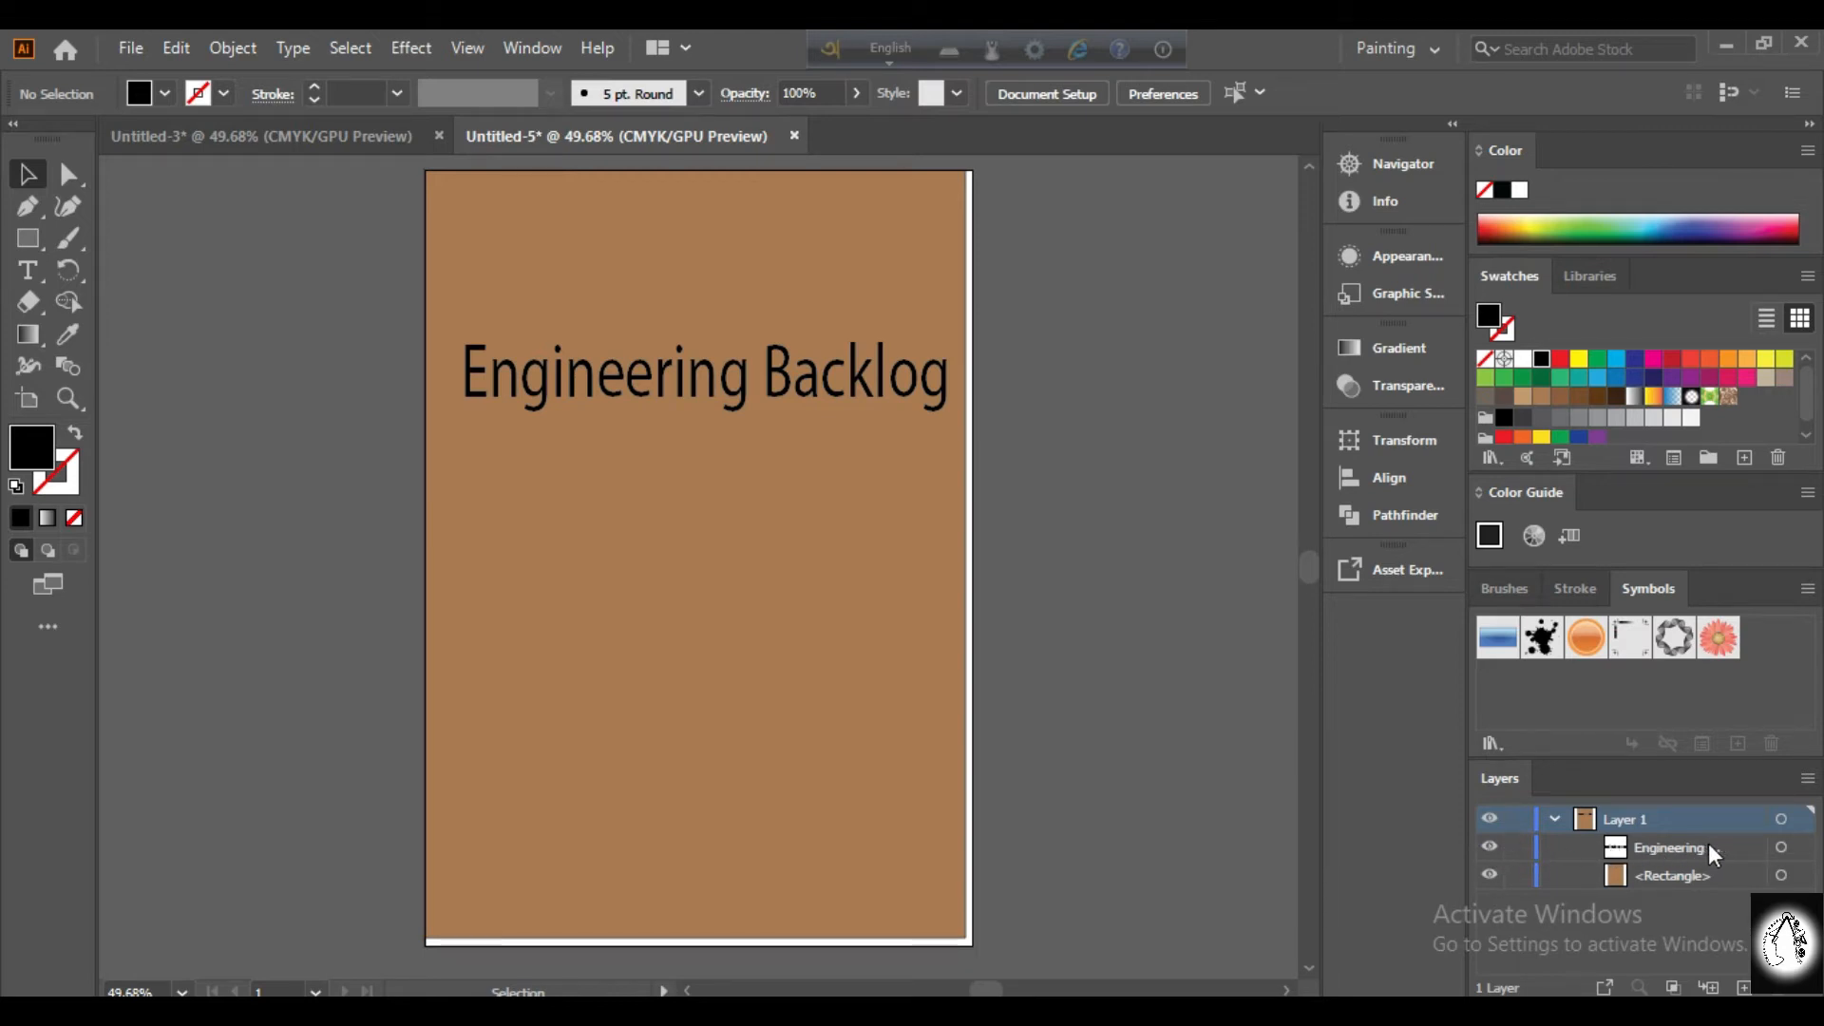
pyautogui.click(658, 387)
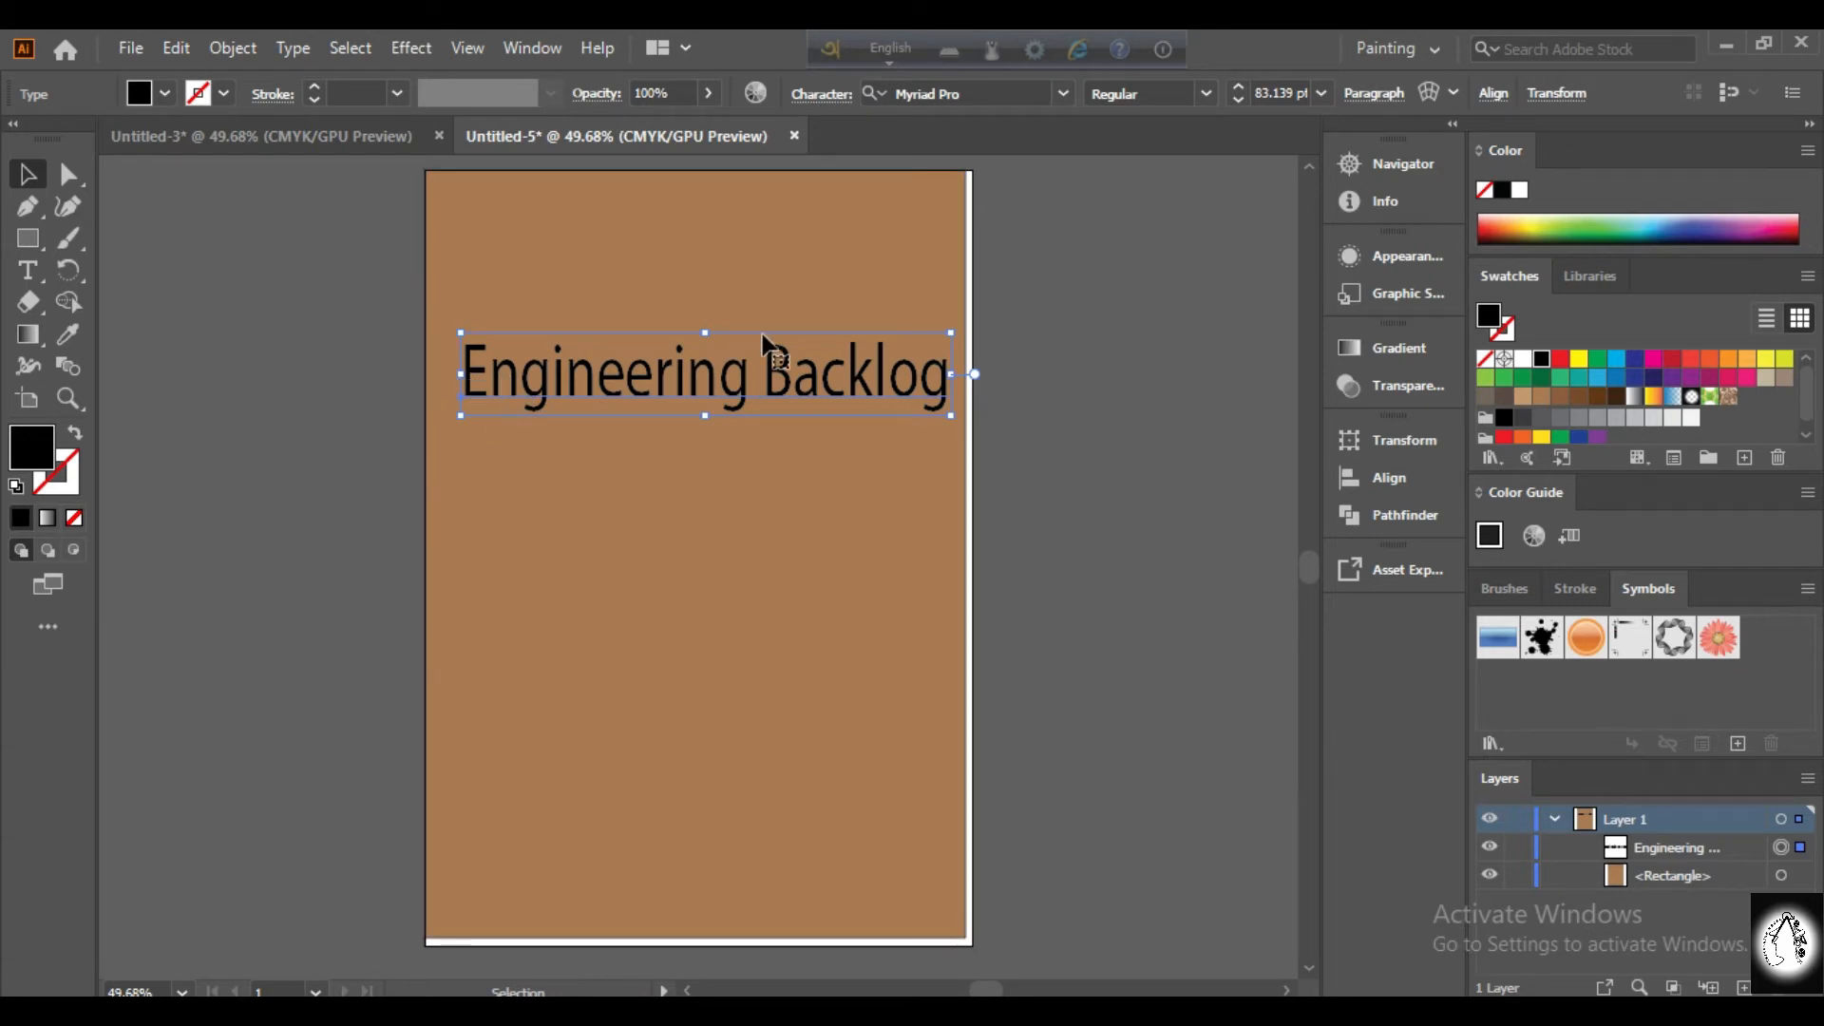
pyautogui.click(1062, 95)
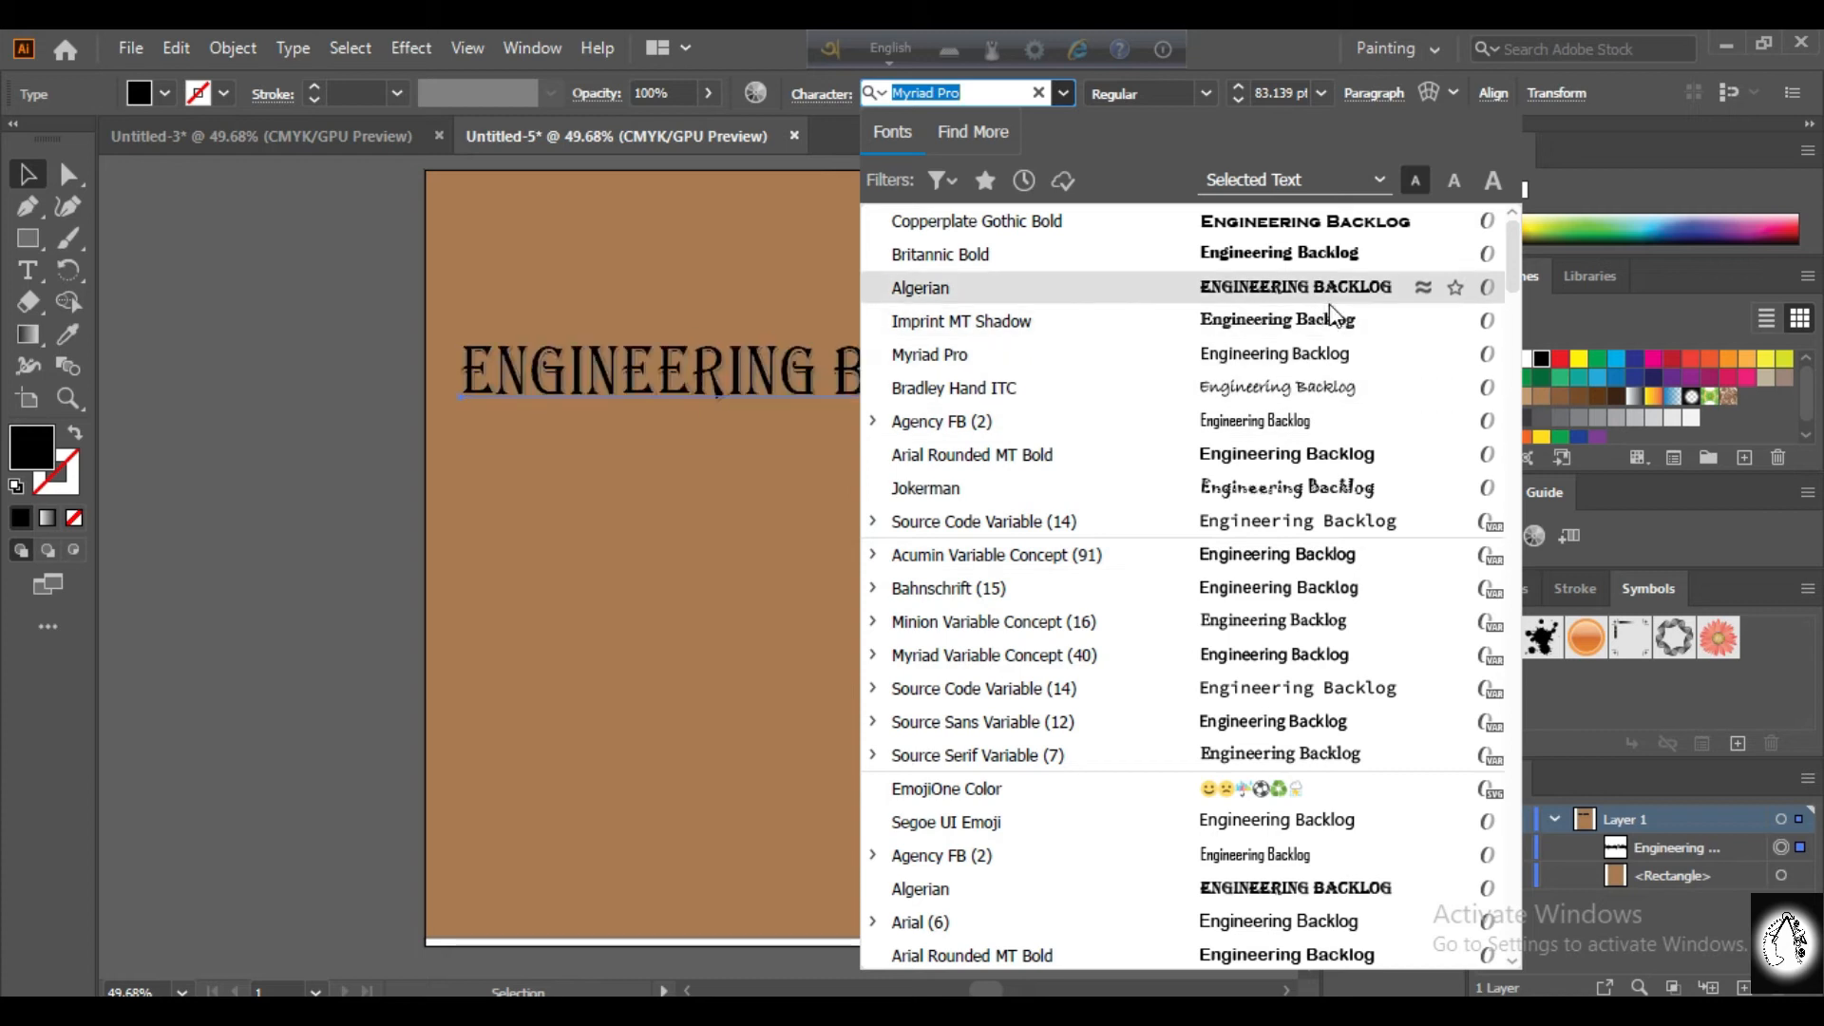
pyautogui.click(1337, 222)
pyautogui.moveTo(1149, 380); pyautogui.dragTo(948, 380)
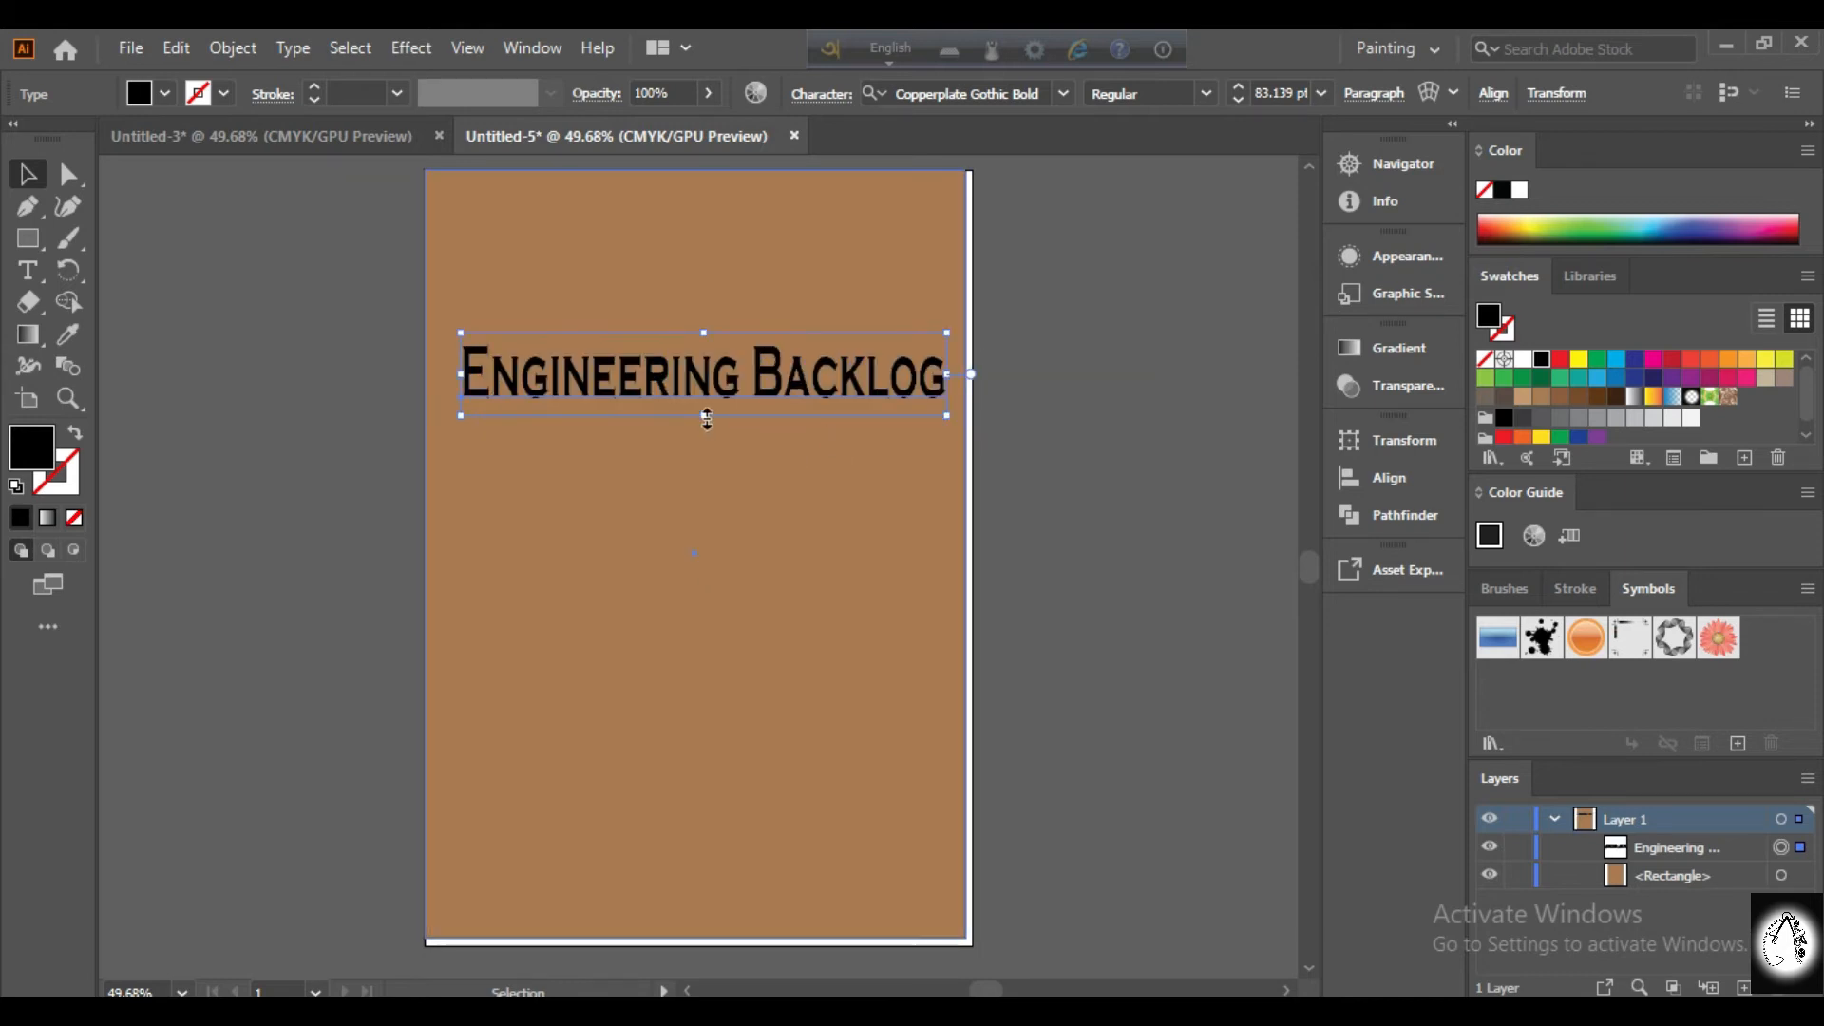
pyautogui.moveTo(703, 416); pyautogui.dragTo(708, 460)
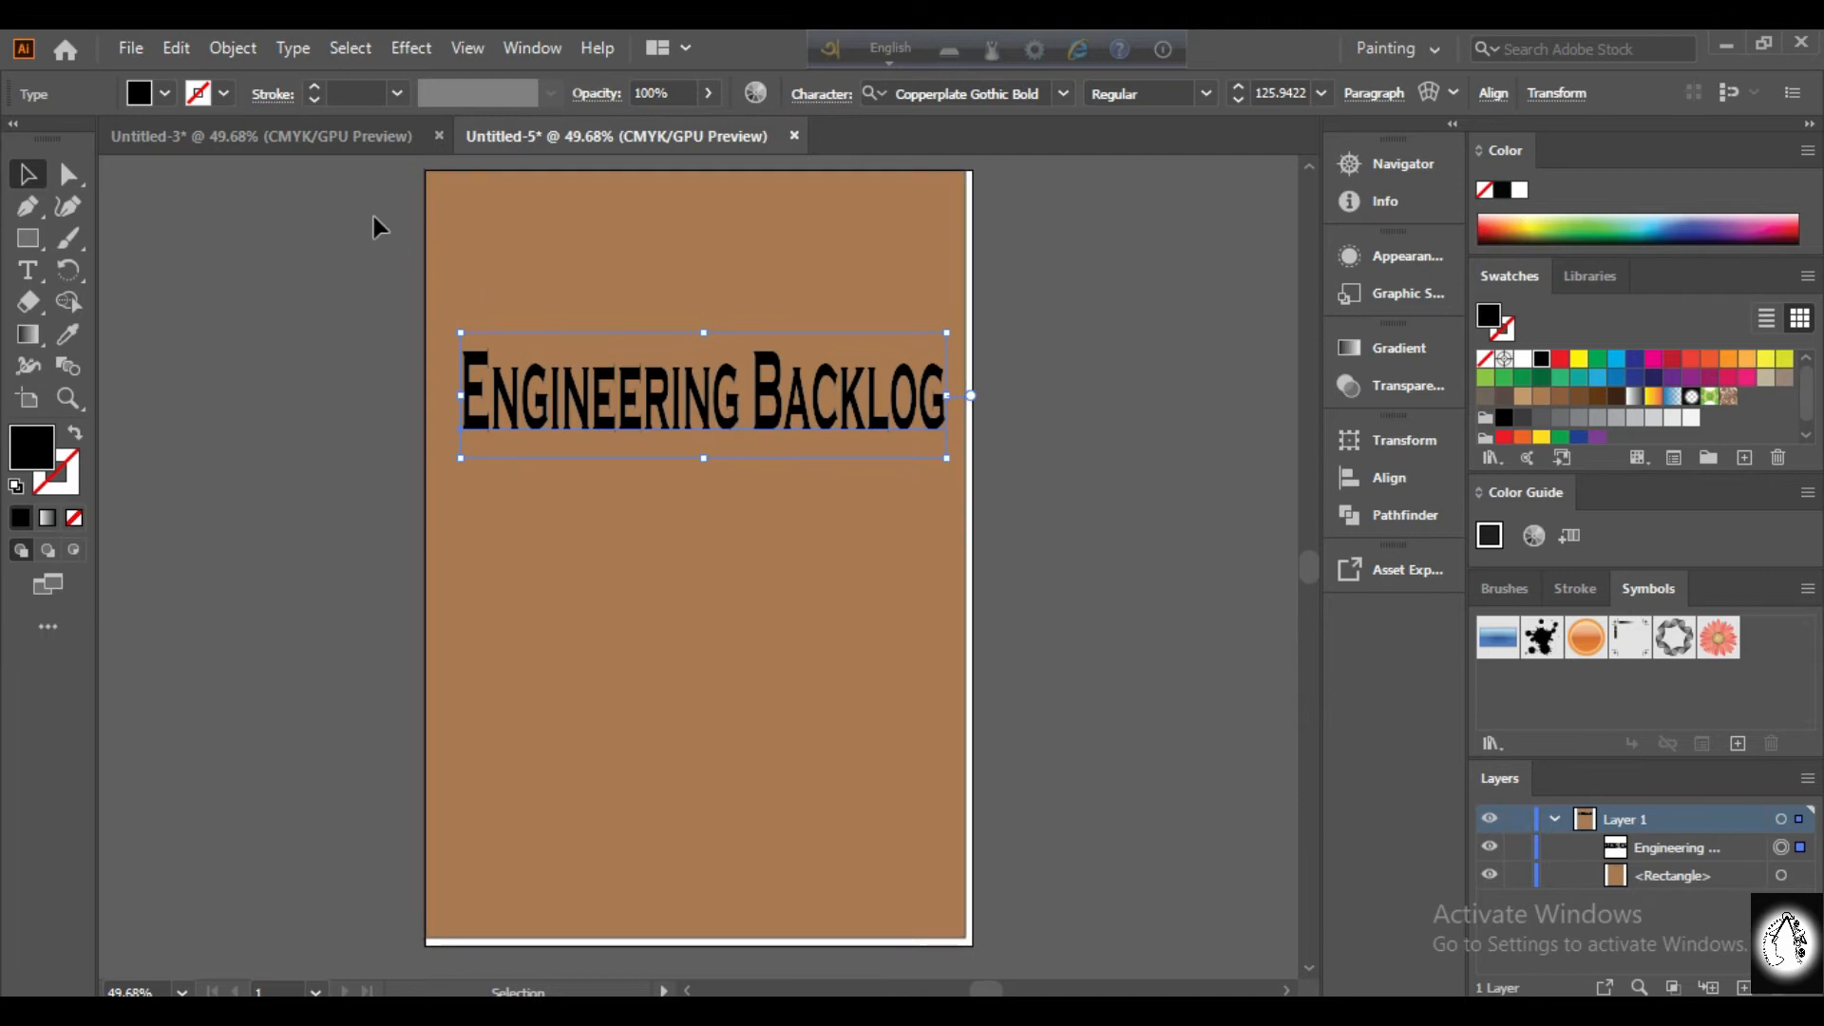
# Copy the title and paste two duplicates of it onto the artboard.
pyautogui.click(179, 50)
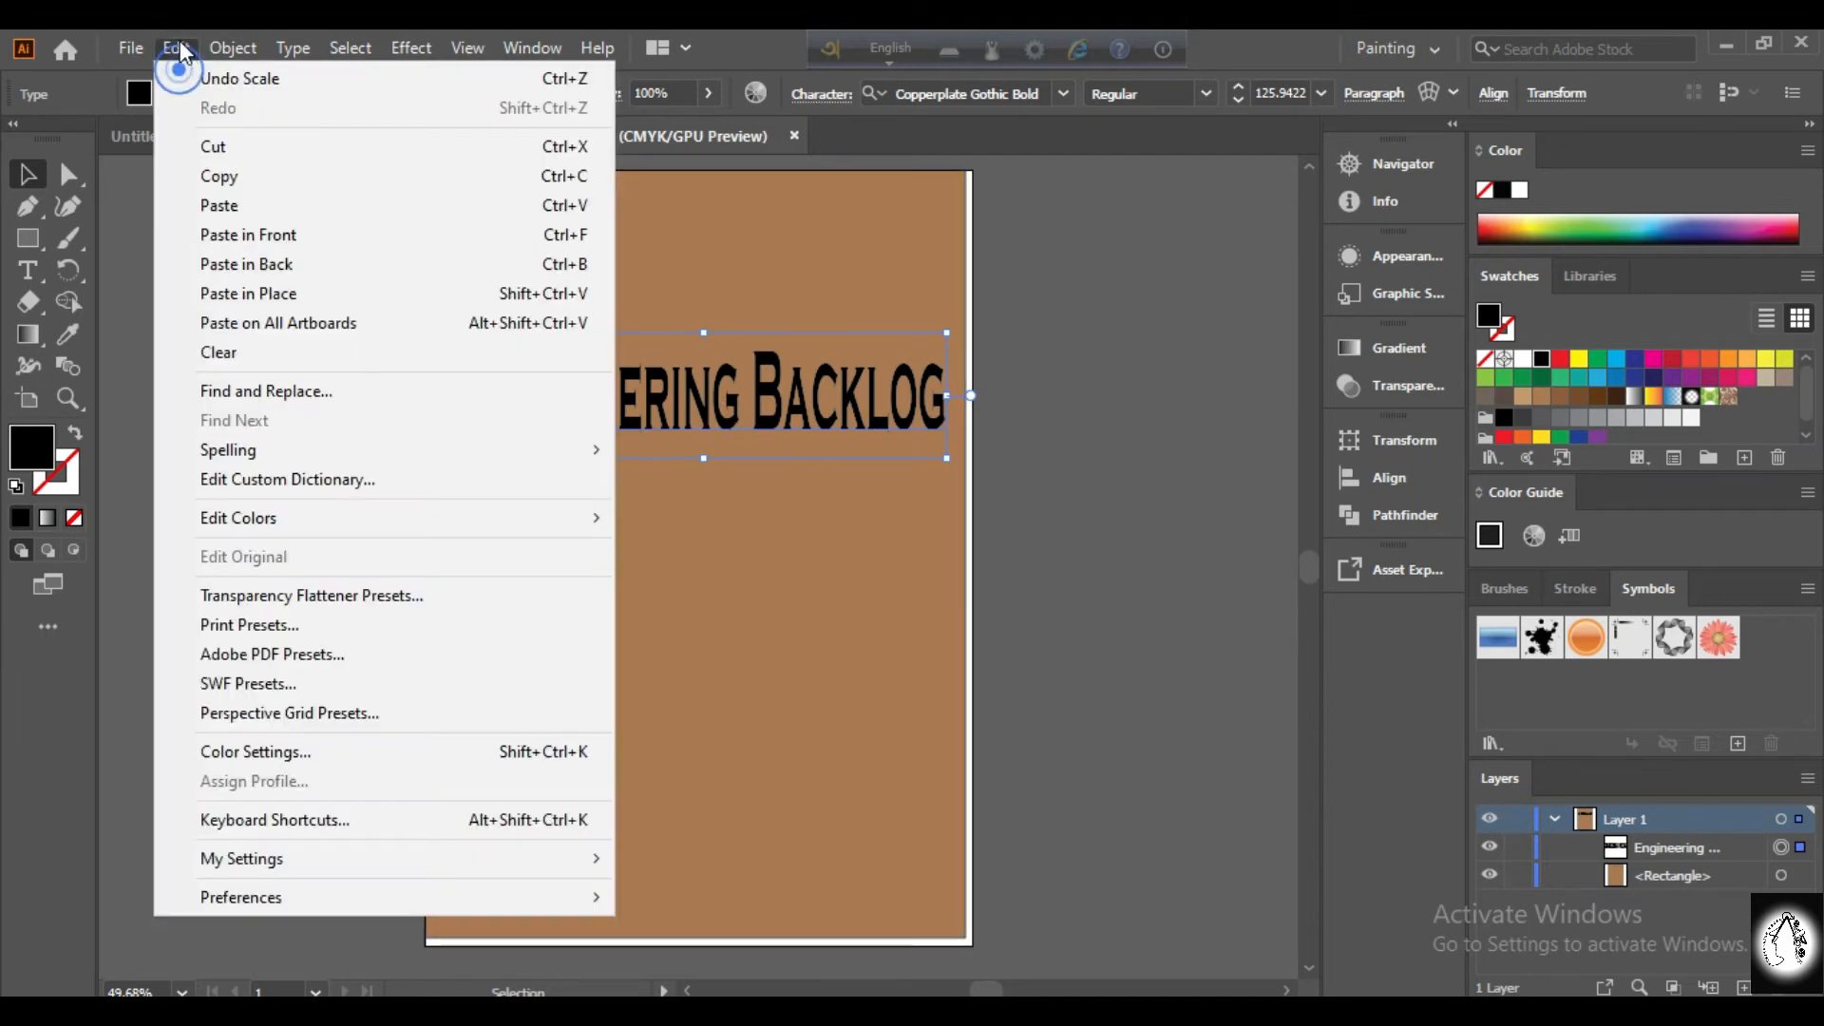
pyautogui.click(203, 176)
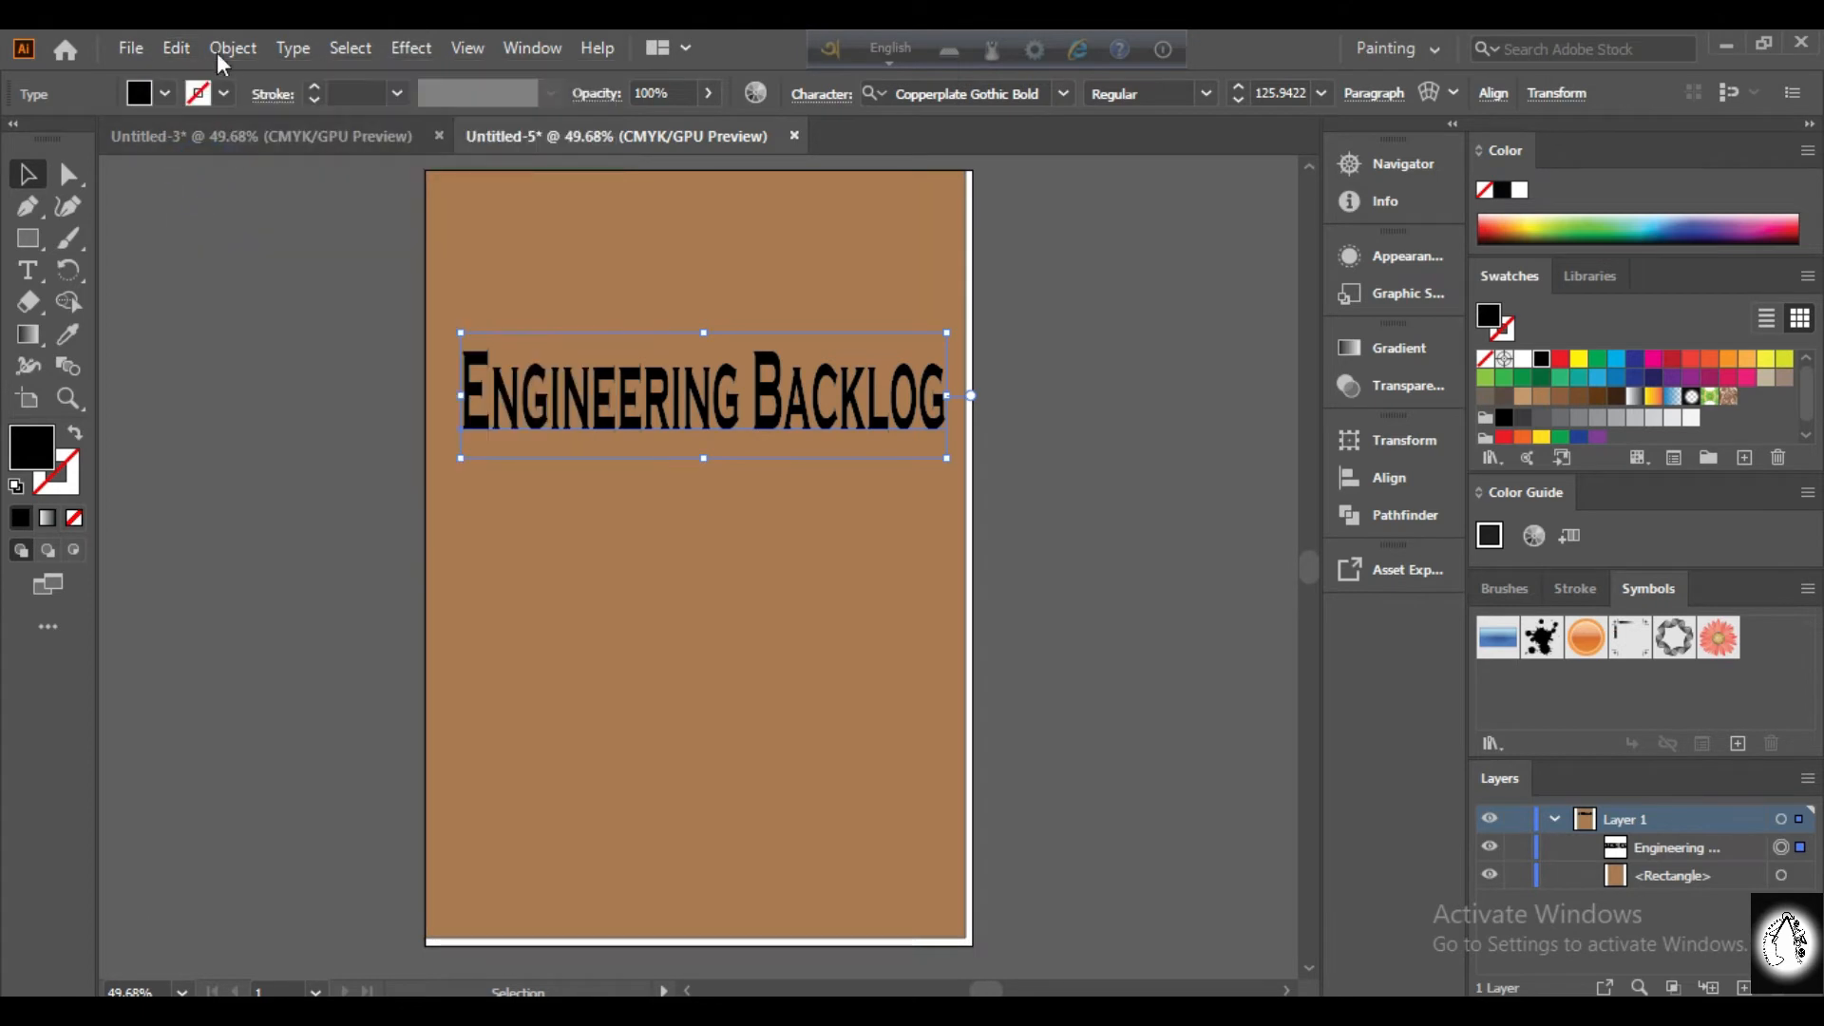
pyautogui.click(180, 46)
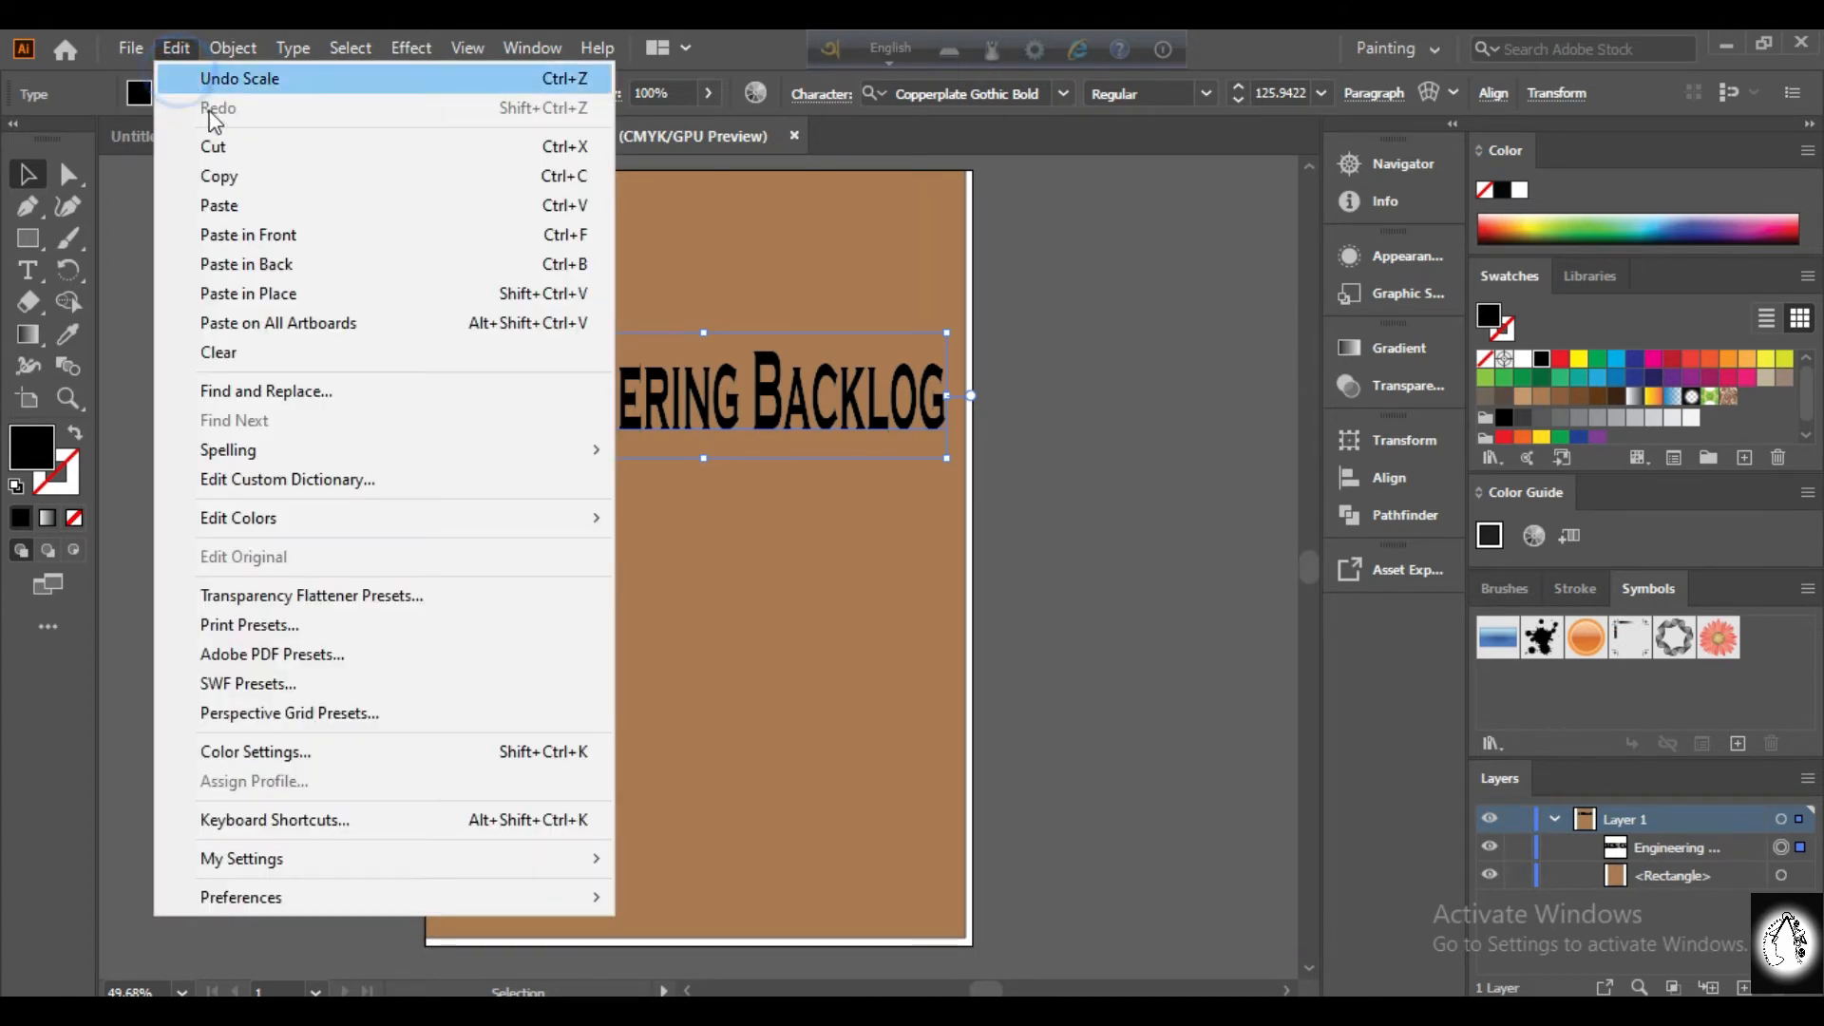
pyautogui.click(247, 201)
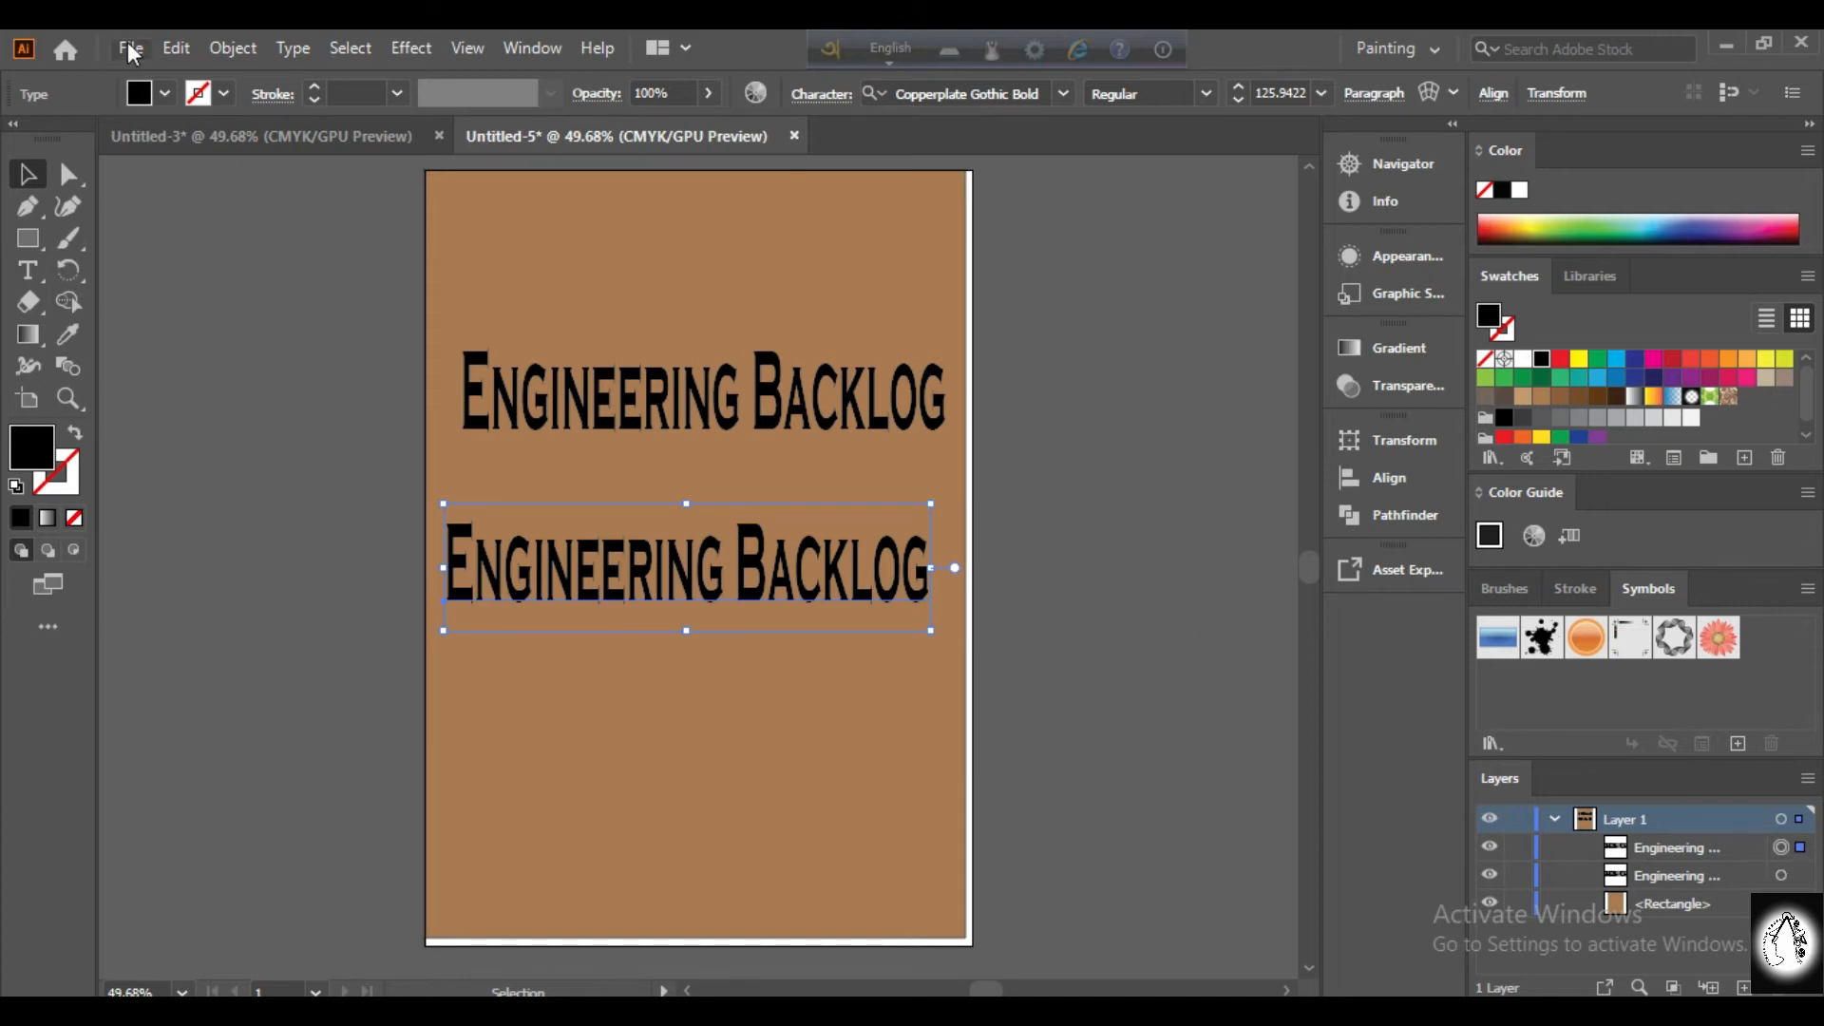
pyautogui.click(177, 47)
pyautogui.click(225, 209)
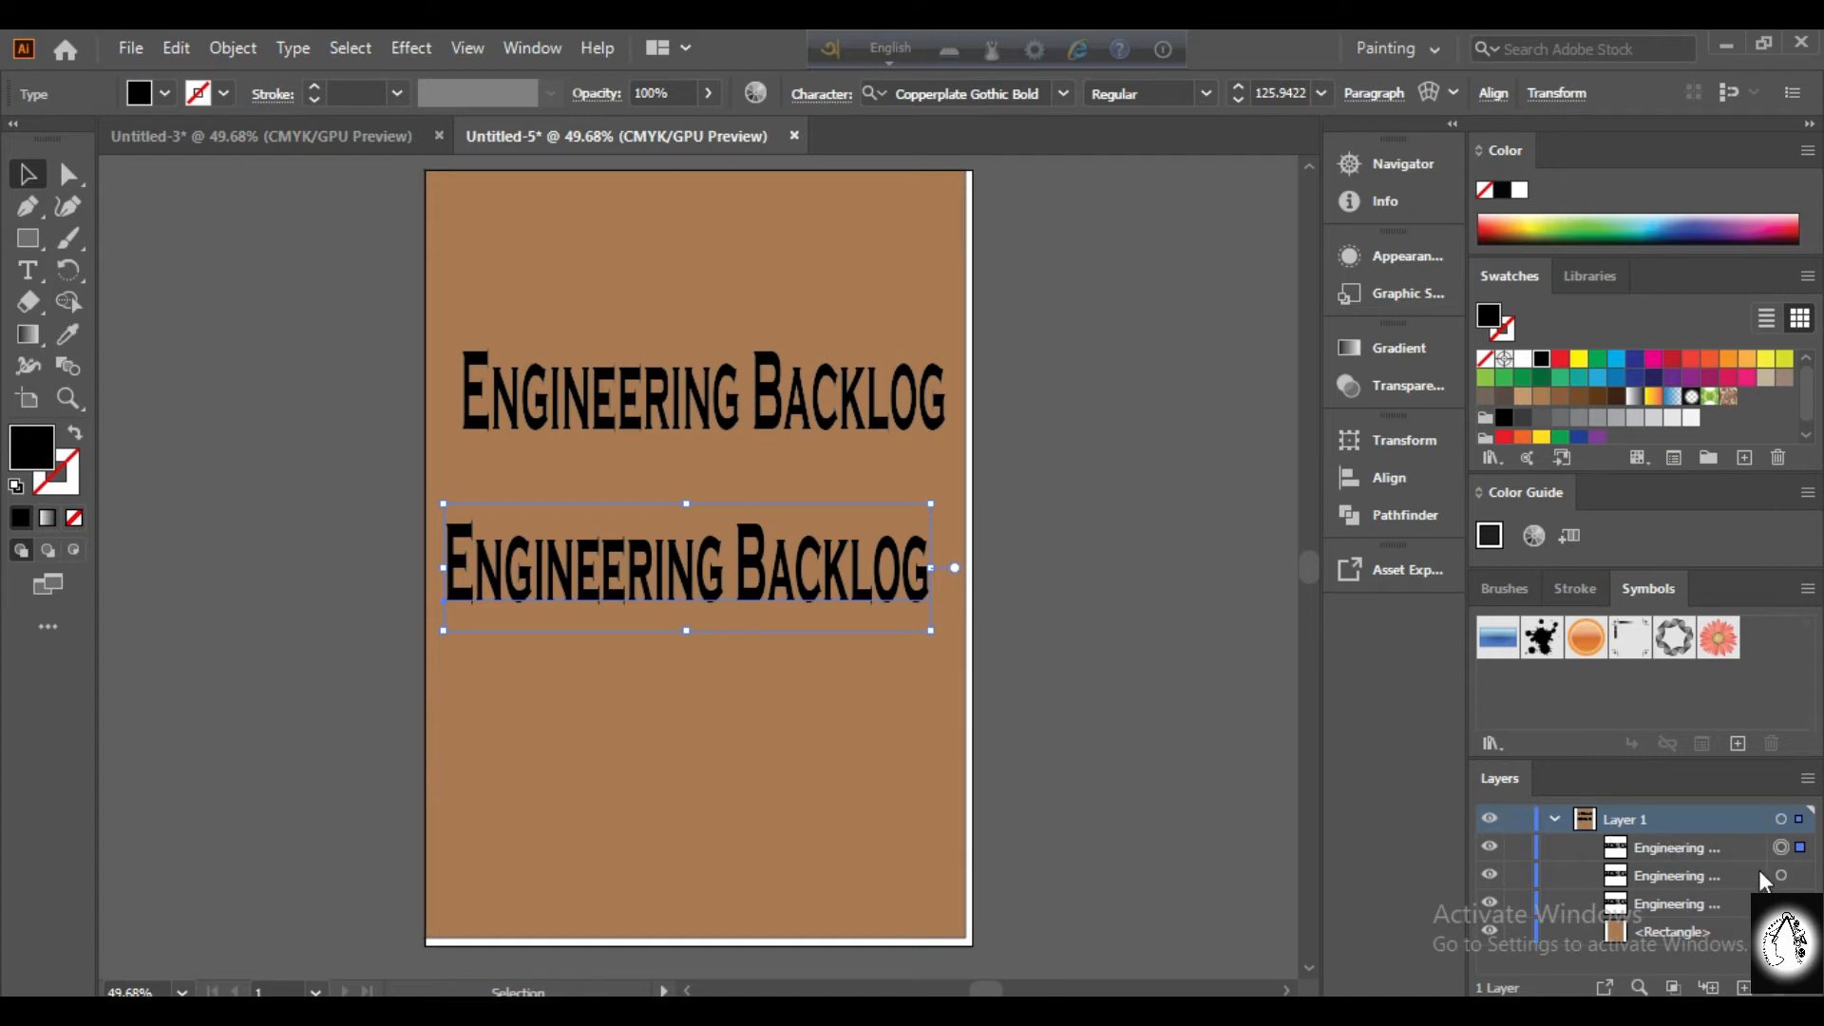
# Move the topmost duplicate up and right onto the original title, leaving it slightly offset from the letters below.
pyautogui.hotkey('shift', 'Up')
pyautogui.hotkey('shift', 'Up')
pyautogui.hotkey('shift', 'Up')
pyautogui.hotkey('shift', 'Up')
pyautogui.hotkey('shift', 'Up')
pyautogui.hotkey('shift', 'Up')
pyautogui.hotkey('shift', 'Up')
pyautogui.hotkey('shift', 'Up')
pyautogui.hotkey('shift', 'Up')
pyautogui.hotkey('shift', 'Up')
pyautogui.hotkey('shift', 'Up')
pyautogui.hotkey('shift', 'Up')
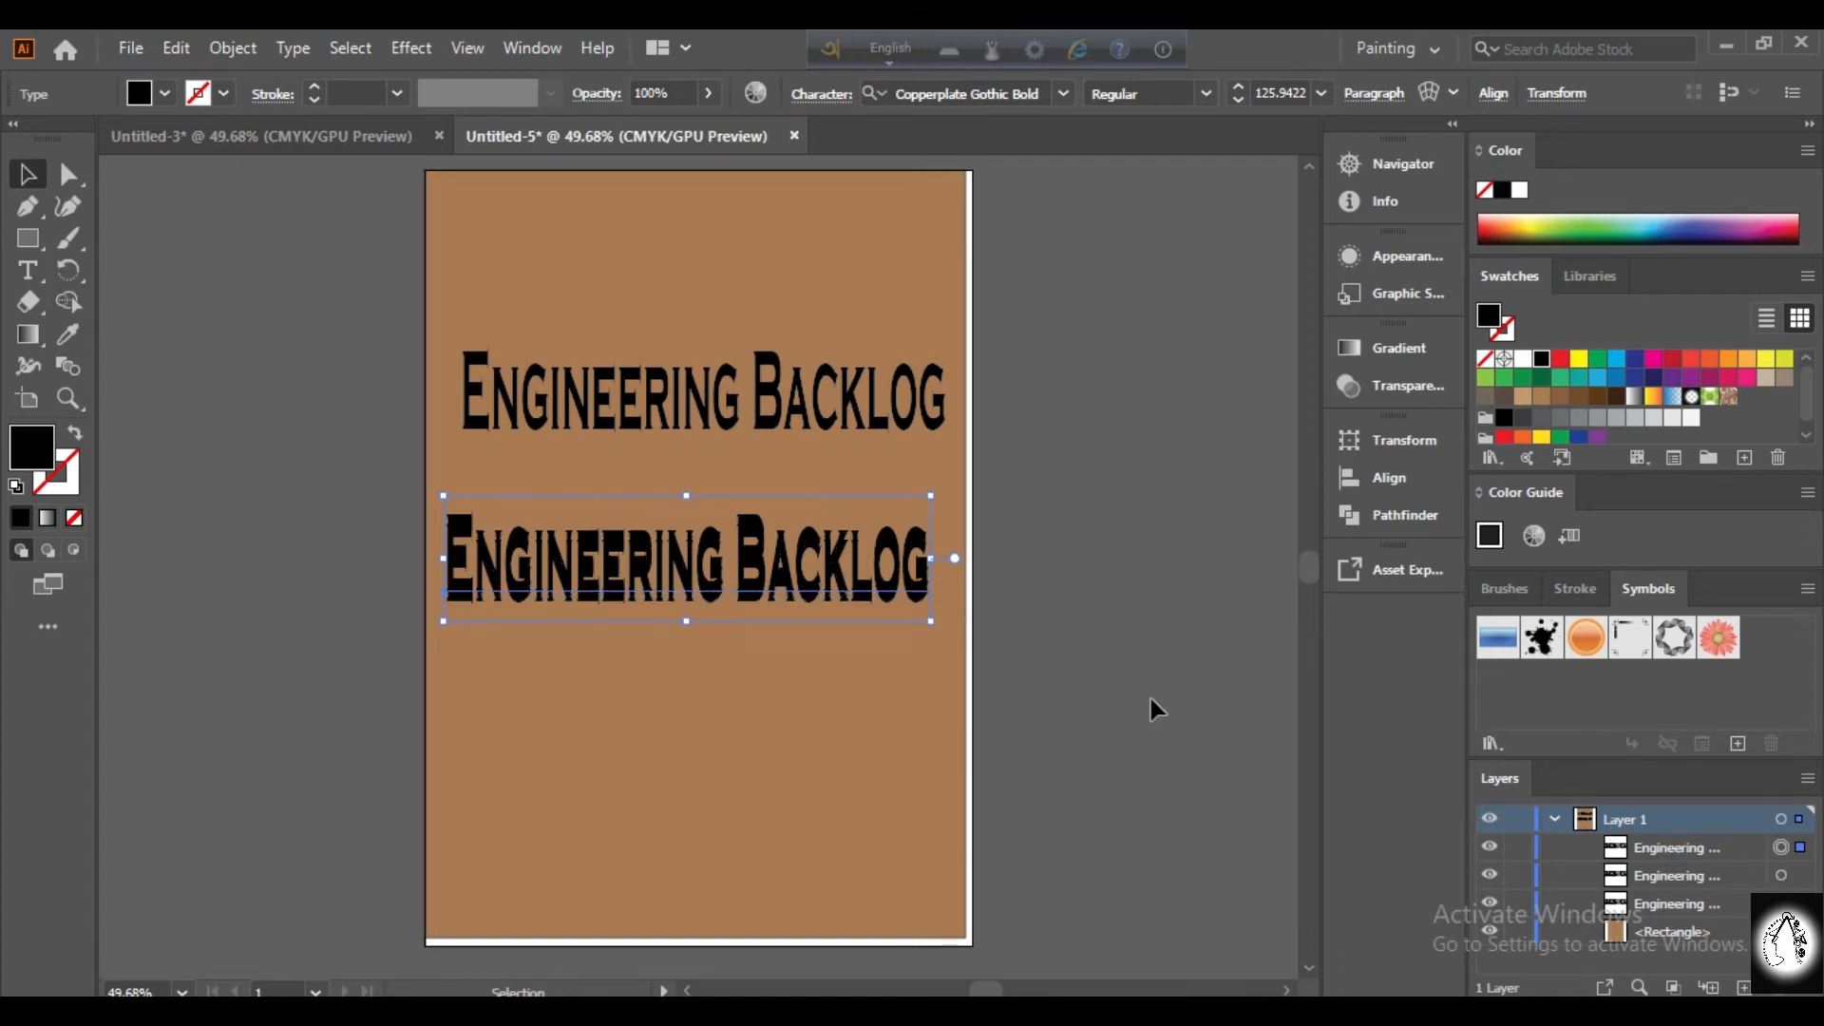
pyautogui.hotkey('shift', 'Up')
pyautogui.hotkey('shift', 'Up')
pyautogui.hotkey('shift', 'Up')
pyautogui.hotkey('shift', 'Up')
pyautogui.hotkey('shift', 'Up')
pyautogui.hotkey('shift', 'Up')
pyautogui.hotkey('shift', 'Up')
pyautogui.hotkey('shift', 'Up')
pyautogui.hotkey('shift', 'Up')
pyautogui.hotkey('shift', 'Up')
pyautogui.hotkey('shift', 'Up')
pyautogui.hotkey('shift', 'Up')
pyautogui.hotkey('shift', 'Up')
pyautogui.hotkey('shift', 'Up')
pyautogui.hotkey('shift', 'Up')
pyautogui.hotkey('shift', 'Up')
pyautogui.hotkey('shift', 'Up')
pyautogui.hotkey('shift', 'Up')
pyautogui.hotkey('shift', 'Up')
pyautogui.hotkey('shift', 'Up')
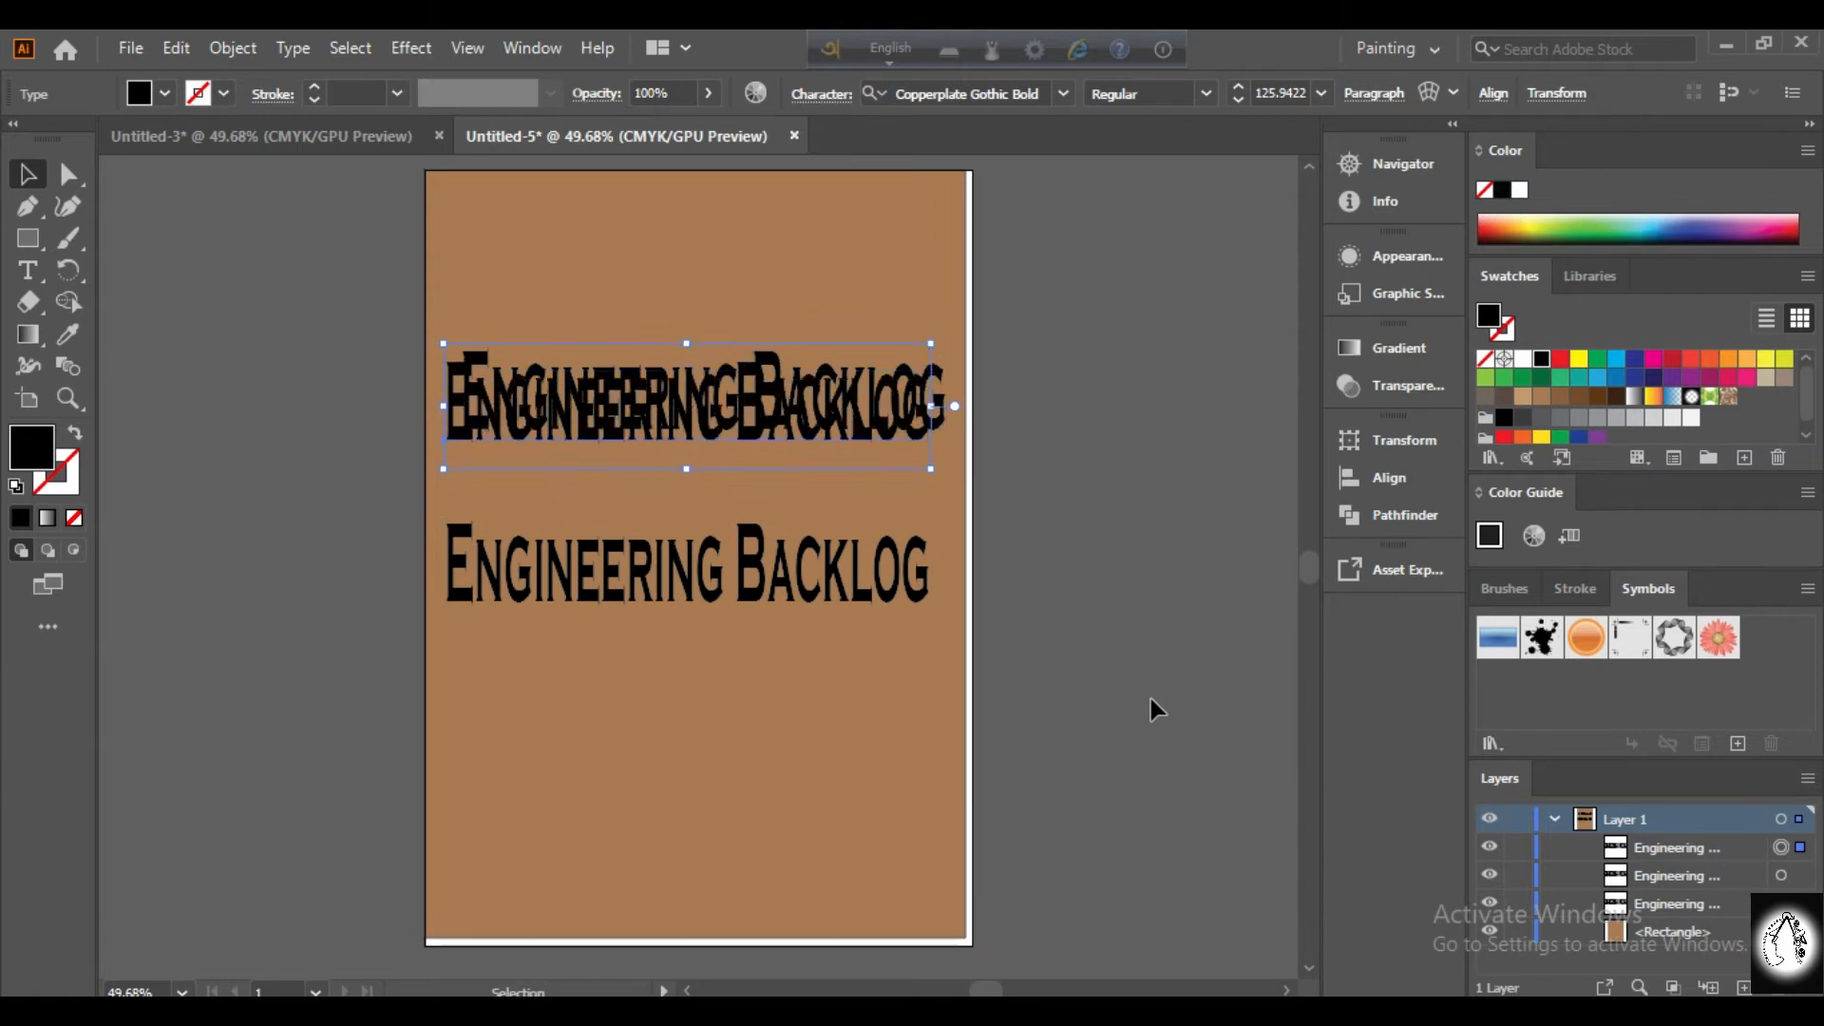
pyautogui.press('Down')
pyautogui.press('Down')
pyautogui.press('Down')
pyautogui.press('Down')
pyautogui.press('Down')
pyautogui.press('Down')
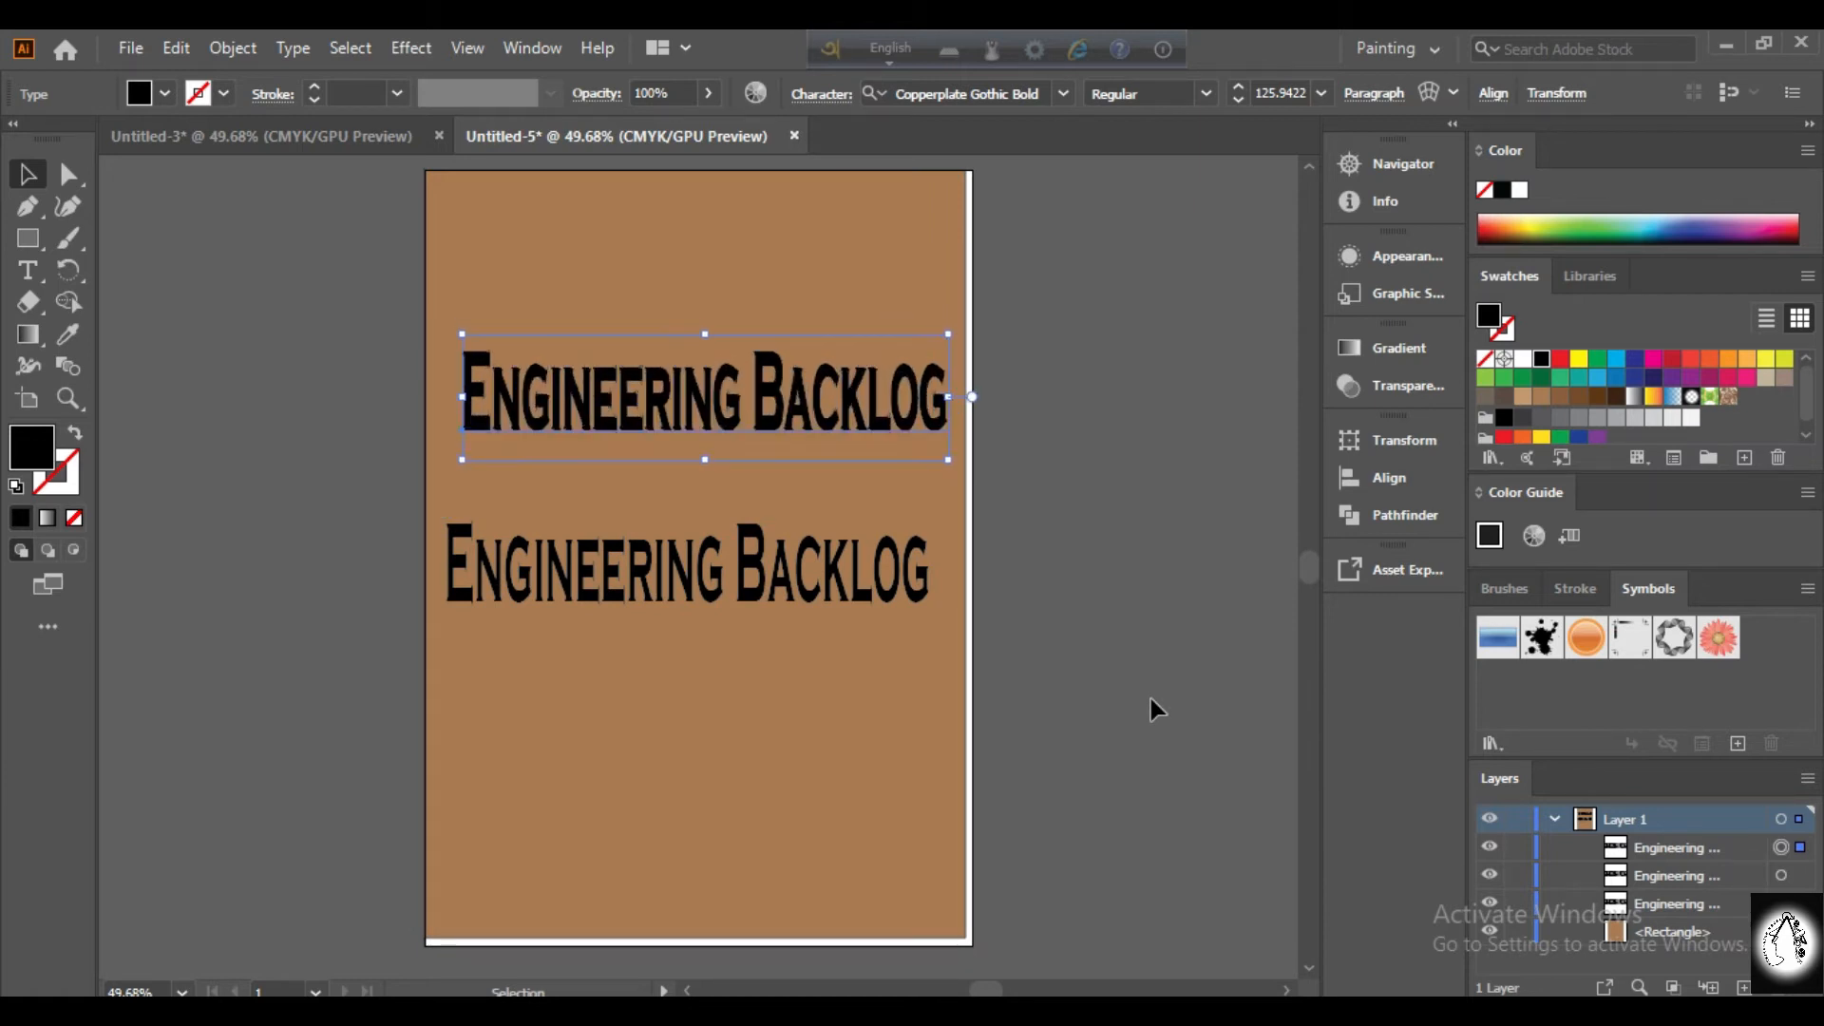
pyautogui.press('Left')
pyautogui.press('Left')
pyautogui.press('Left')
pyautogui.press('Left')
pyautogui.press('Right')
pyautogui.press('Right')
pyautogui.press('Right')
pyautogui.press('Right')
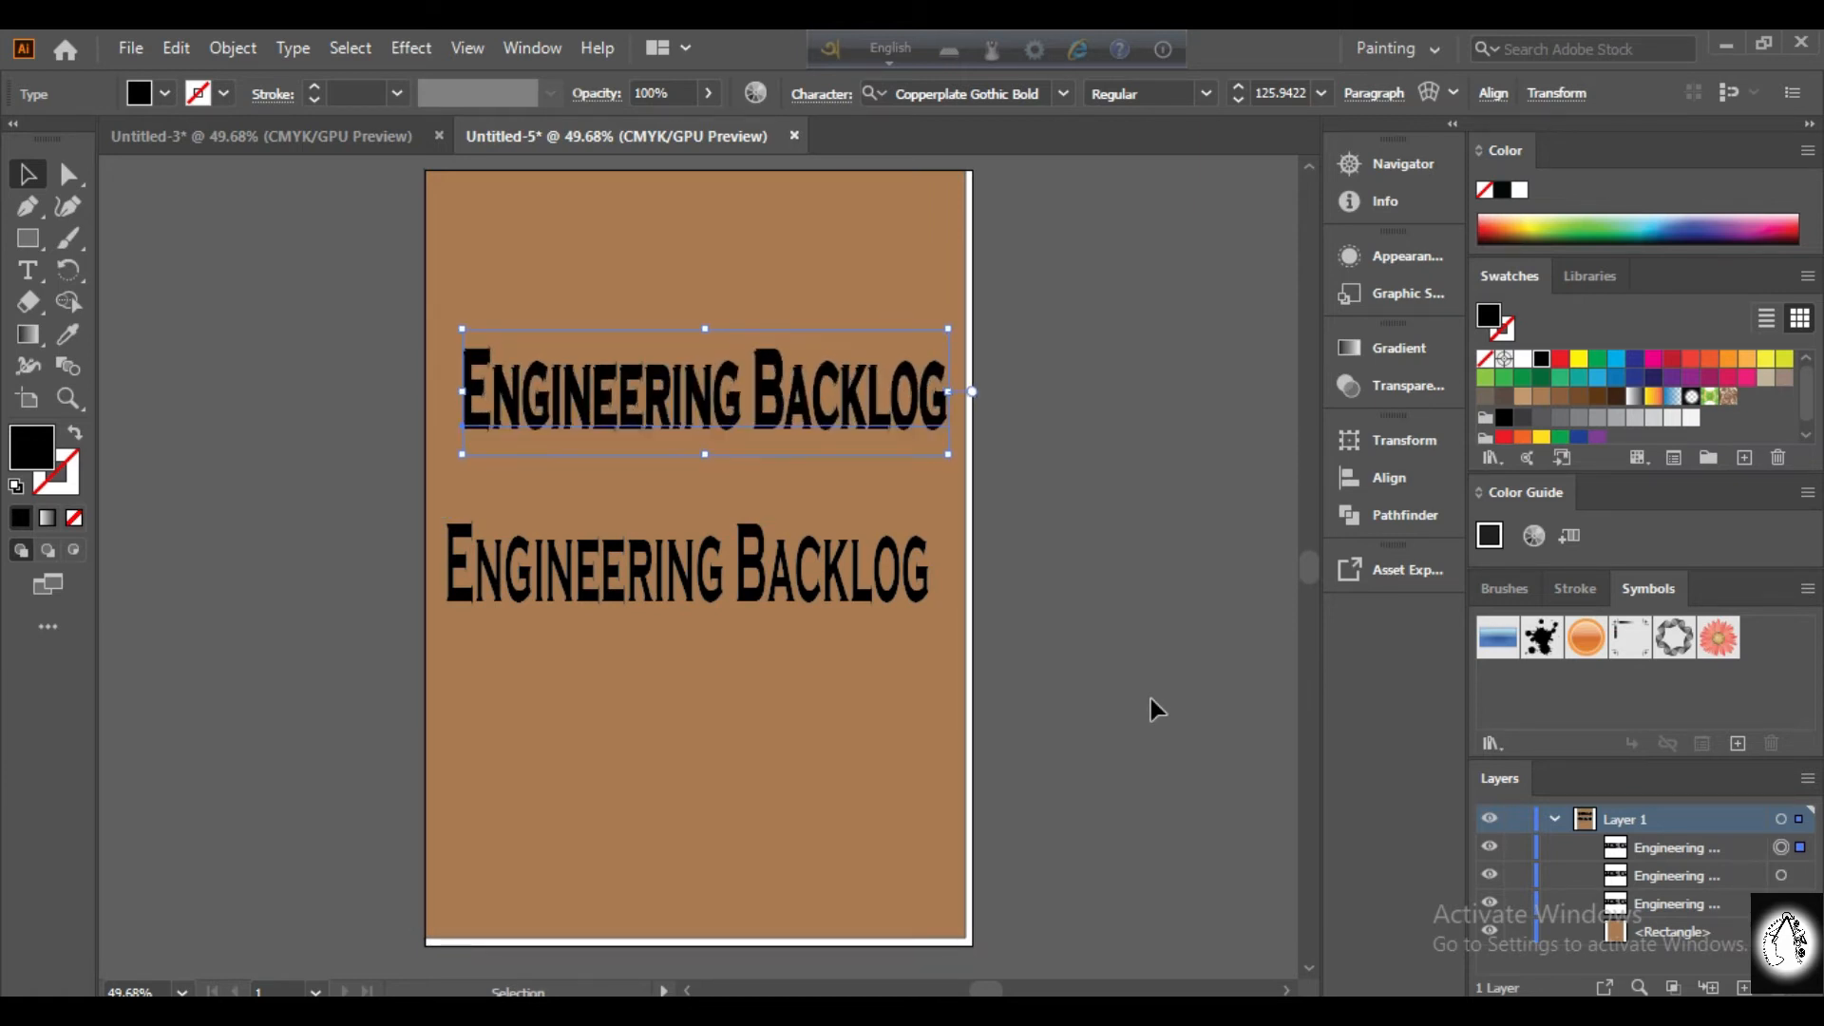
# Move the lower duplicate title up and right until it sits over the two stacked titles.
pyautogui.click(771, 570)
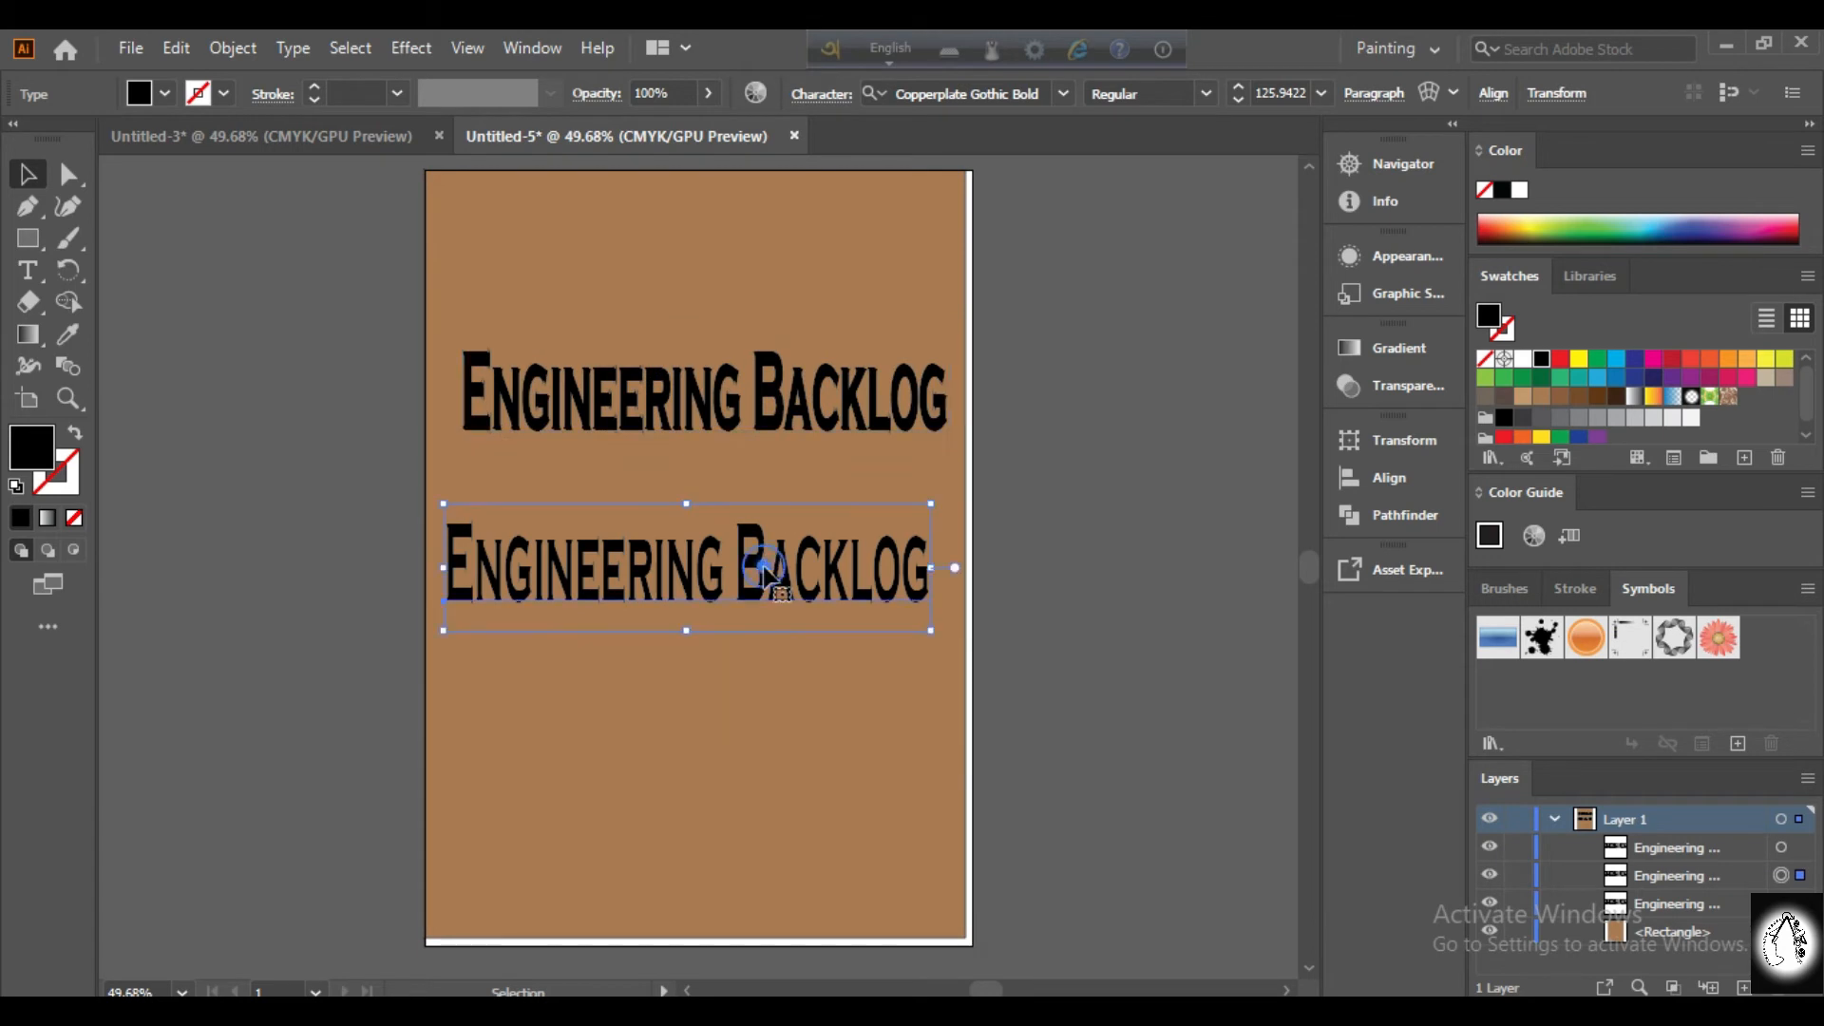
pyautogui.press('Up')
pyautogui.press('Up')
pyautogui.press('Up')
pyautogui.press('Up')
pyautogui.press('Up')
pyautogui.press('Up')
pyautogui.press('Up')
pyautogui.press('Up')
pyautogui.press('Up')
pyautogui.press('Up')
pyautogui.press('Up')
pyautogui.press('Up')
pyautogui.press('Up')
pyautogui.press('Up')
pyautogui.press('Up')
pyautogui.press('Up')
pyautogui.press('Up')
pyautogui.press('Up')
pyautogui.press('Up')
pyautogui.press('Up')
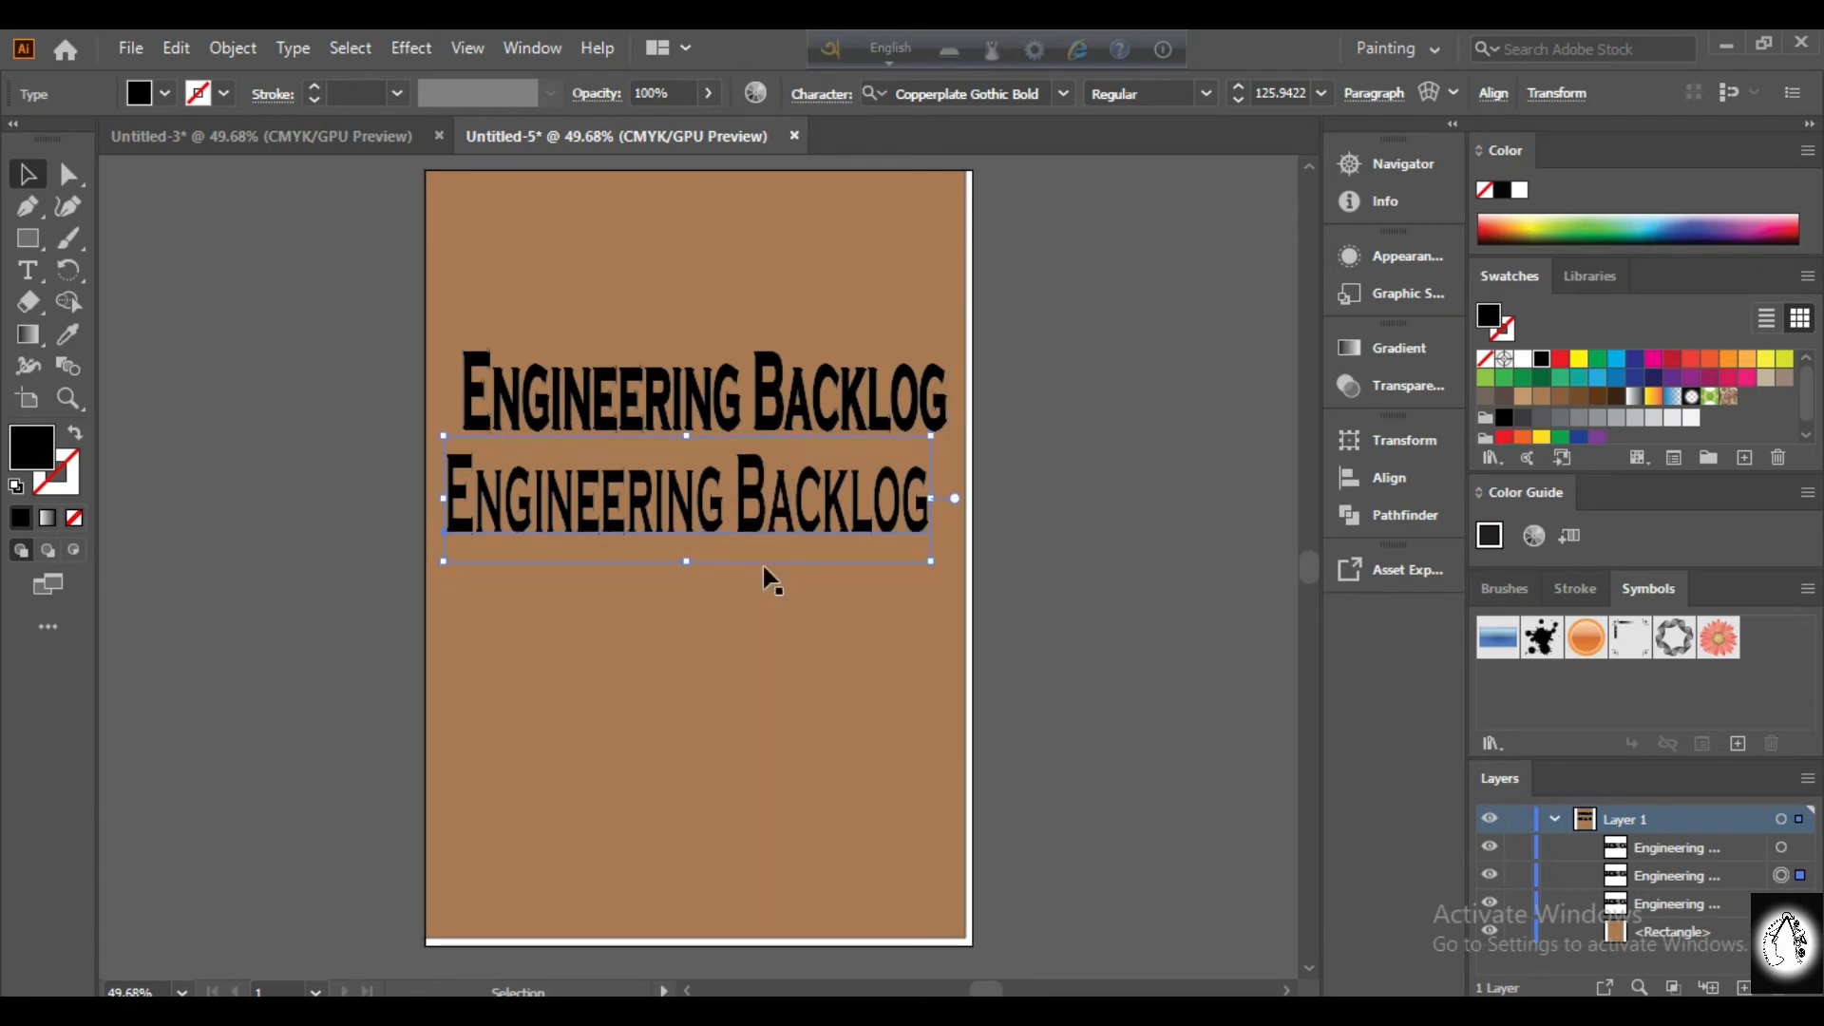
pyautogui.press('Up')
pyautogui.press('Up')
pyautogui.press('Up')
pyautogui.press('Up')
pyautogui.press('Up')
pyautogui.press('Up')
pyautogui.press('Up')
pyautogui.press('Up')
pyautogui.press('Up')
pyautogui.press('Up')
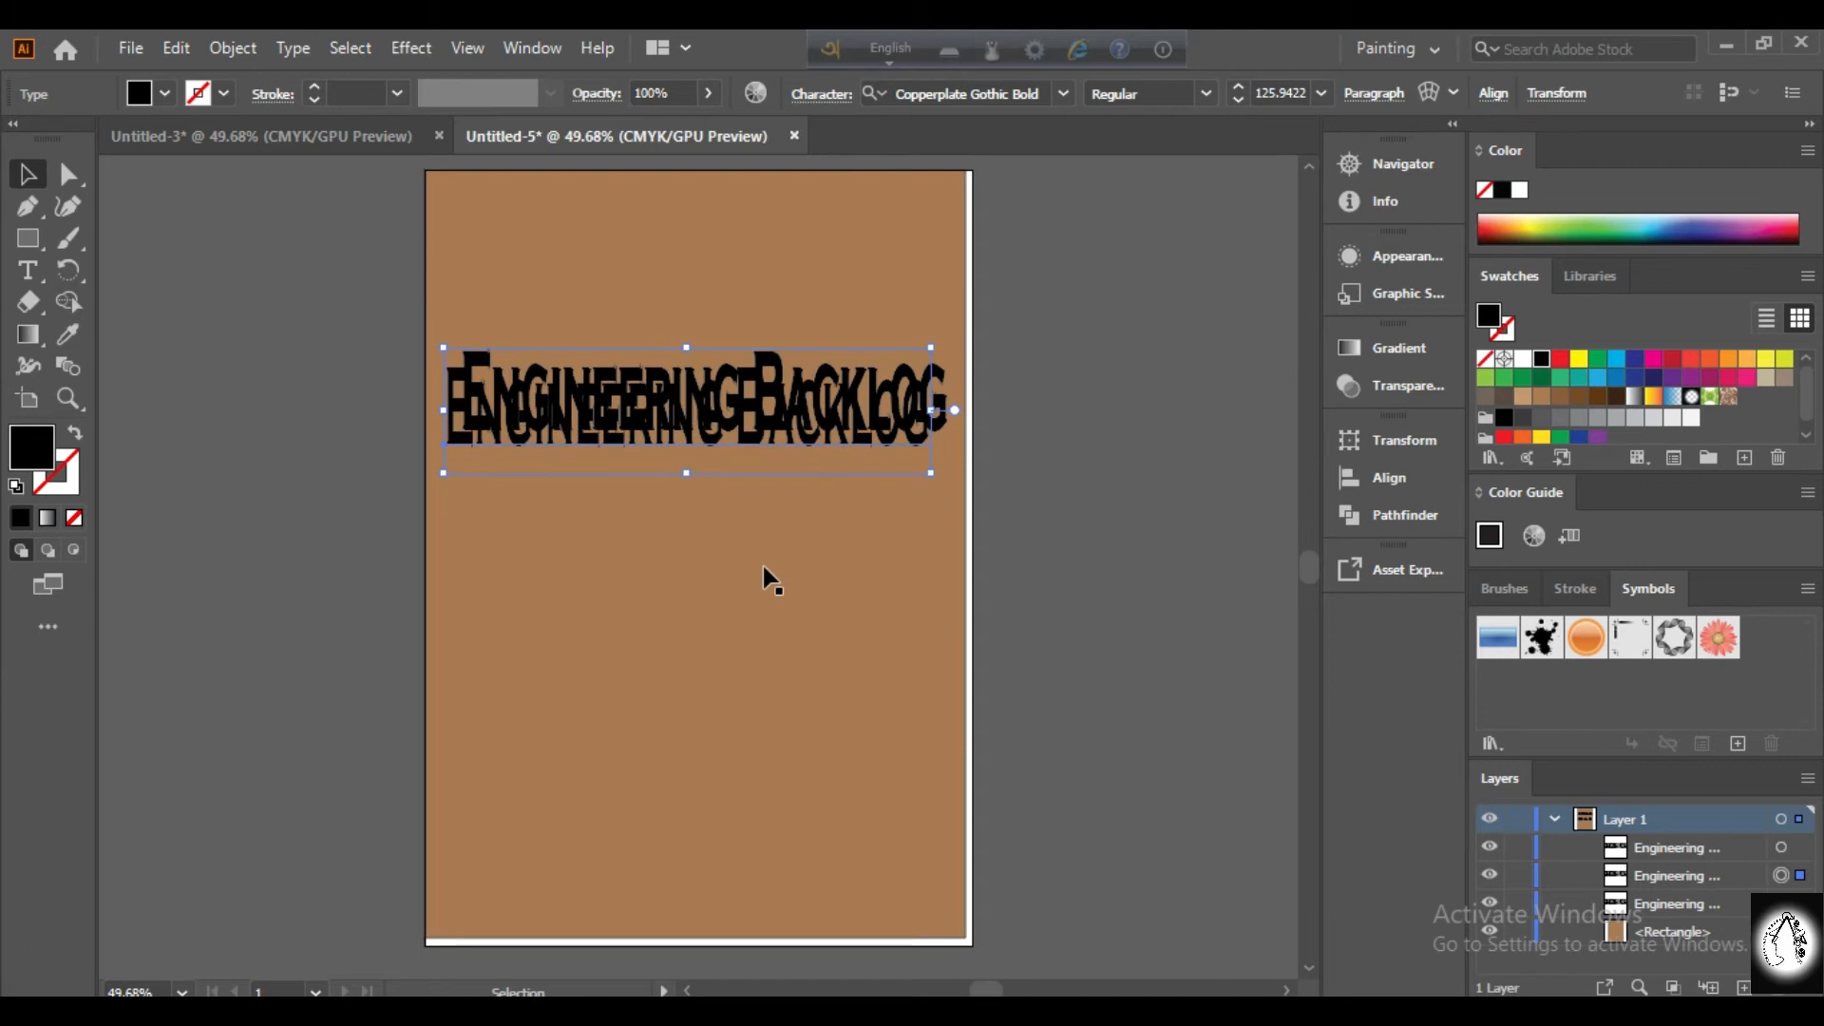
pyautogui.press('Right')
pyautogui.press('Right')
pyautogui.press('Right')
pyautogui.press('Down')
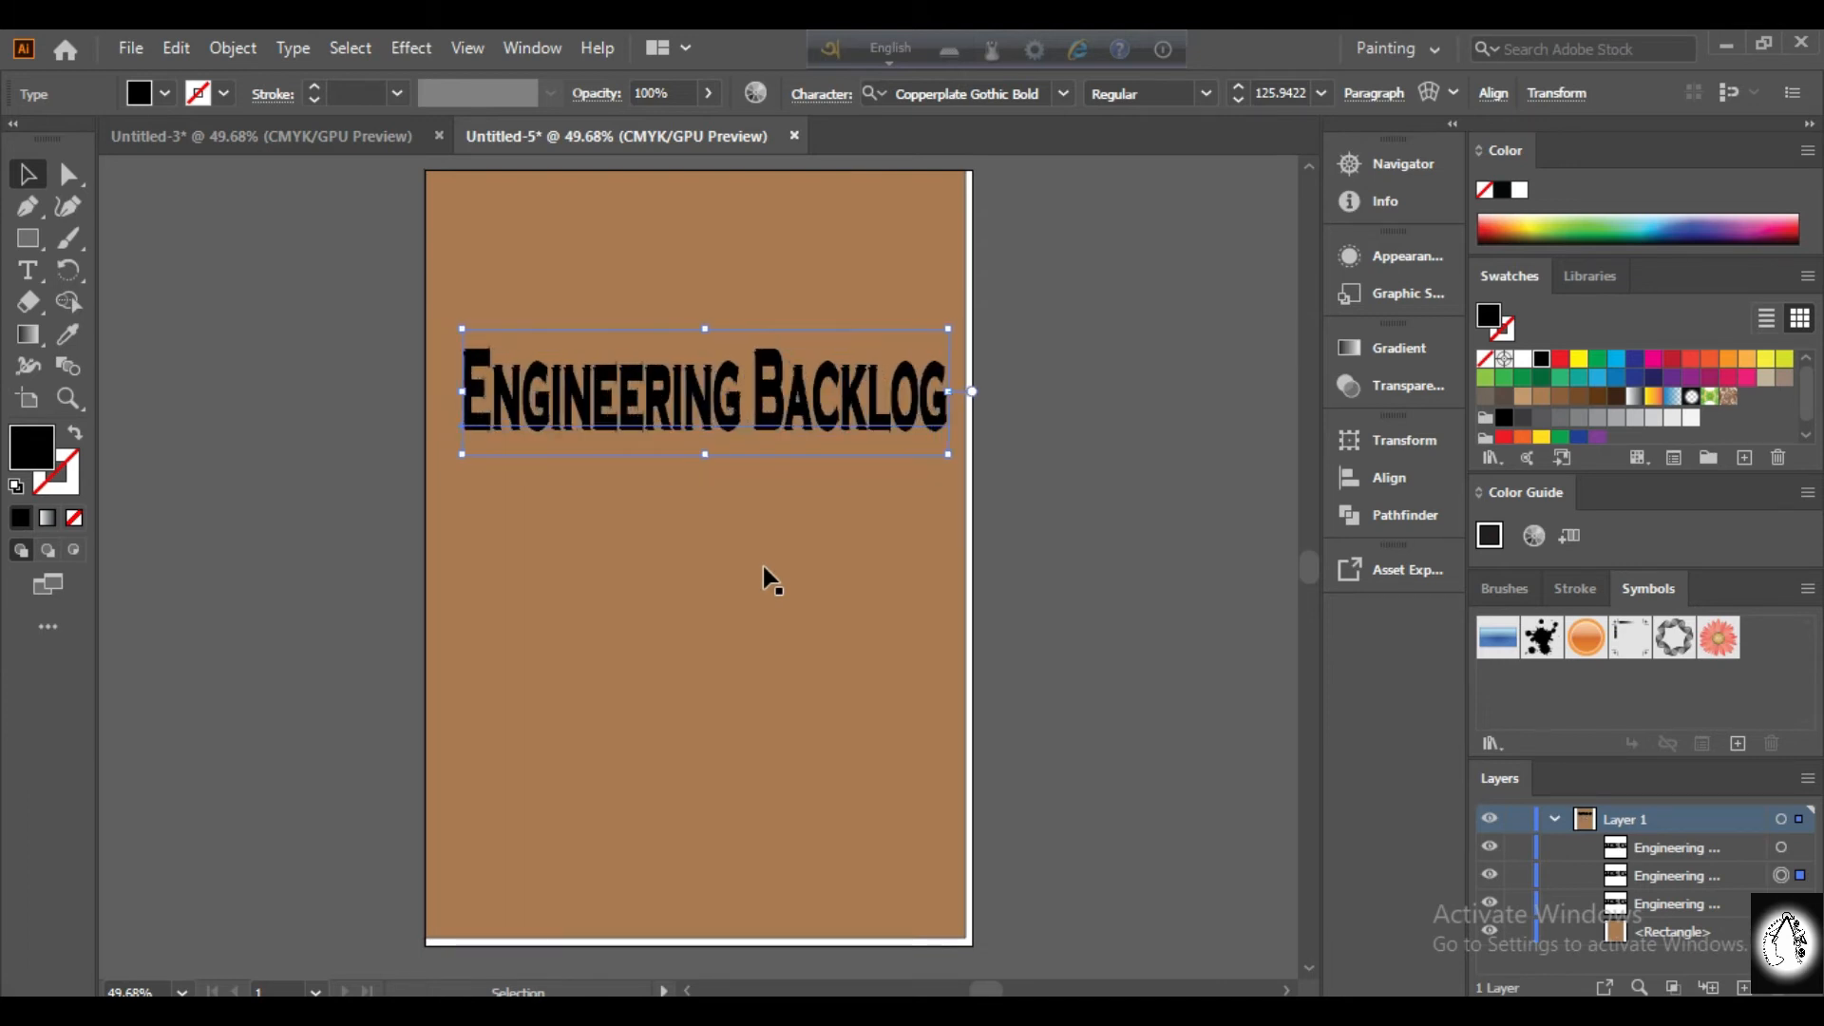
pyautogui.press('Up')
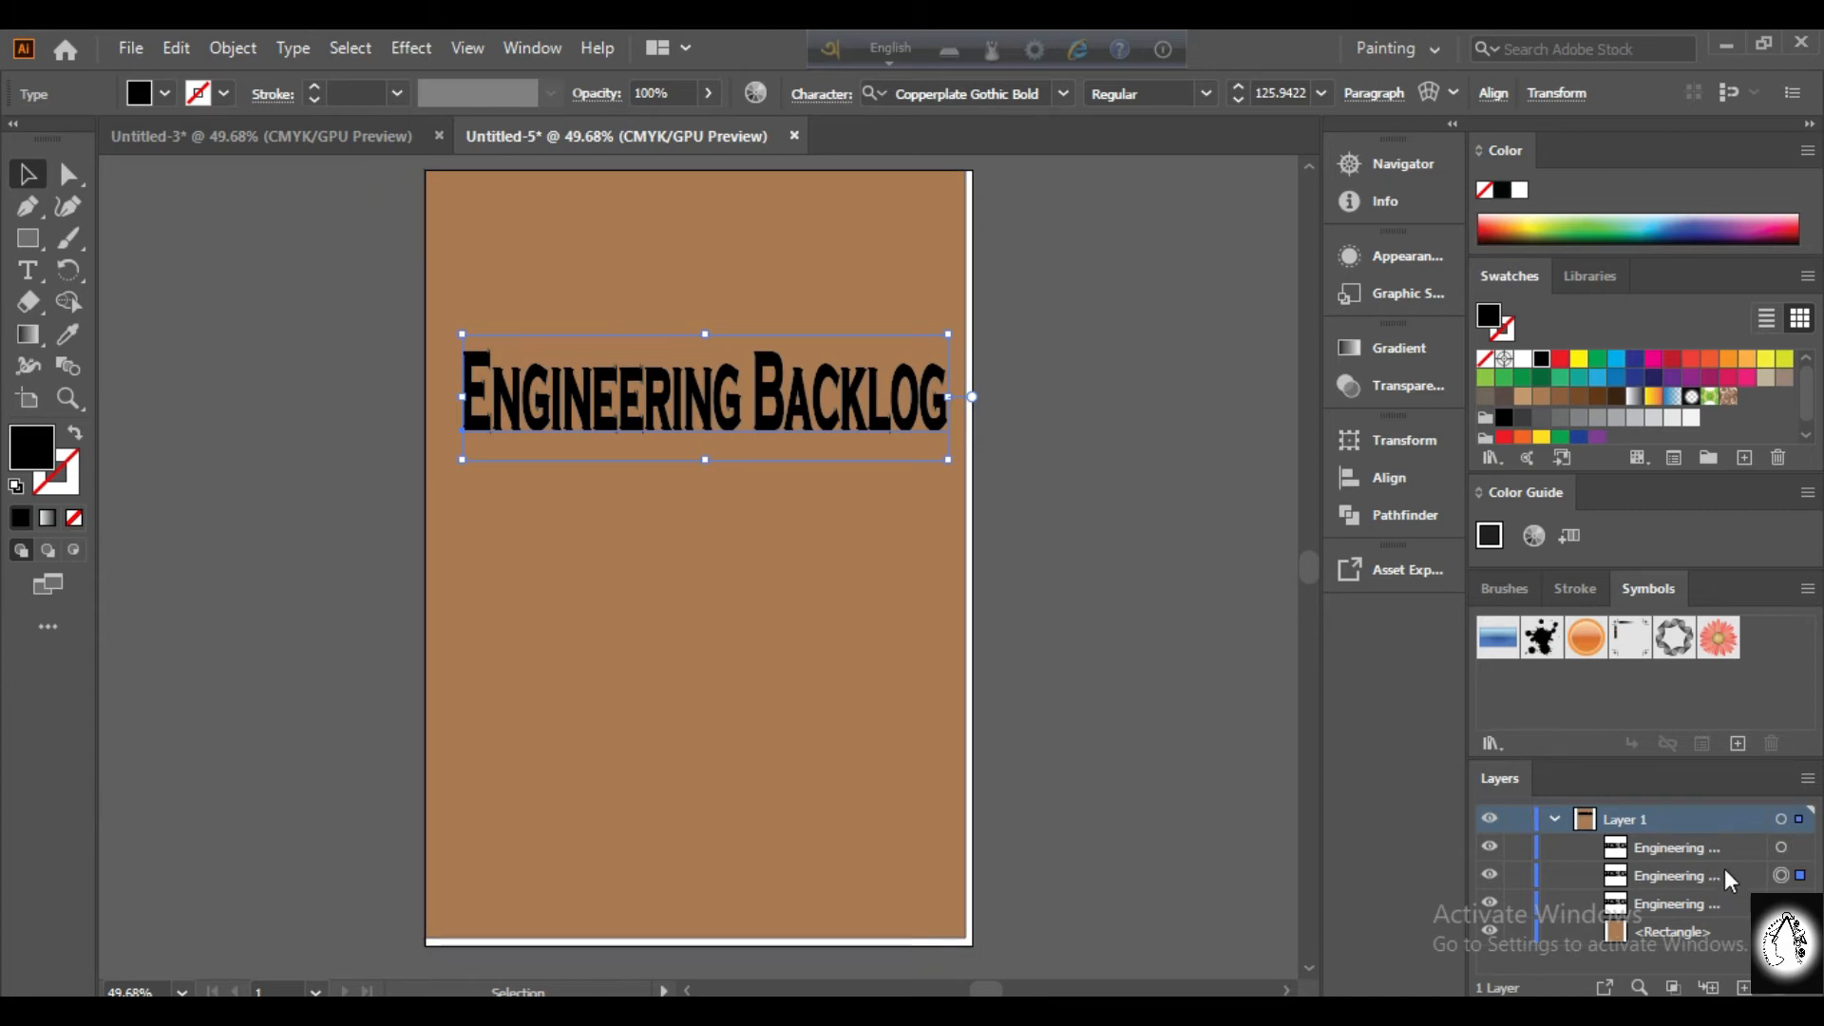
# Identify the topmost title copy in the stack and hide it.
pyautogui.click(1784, 848)
pyautogui.click(1799, 876)
pyautogui.click(1783, 848)
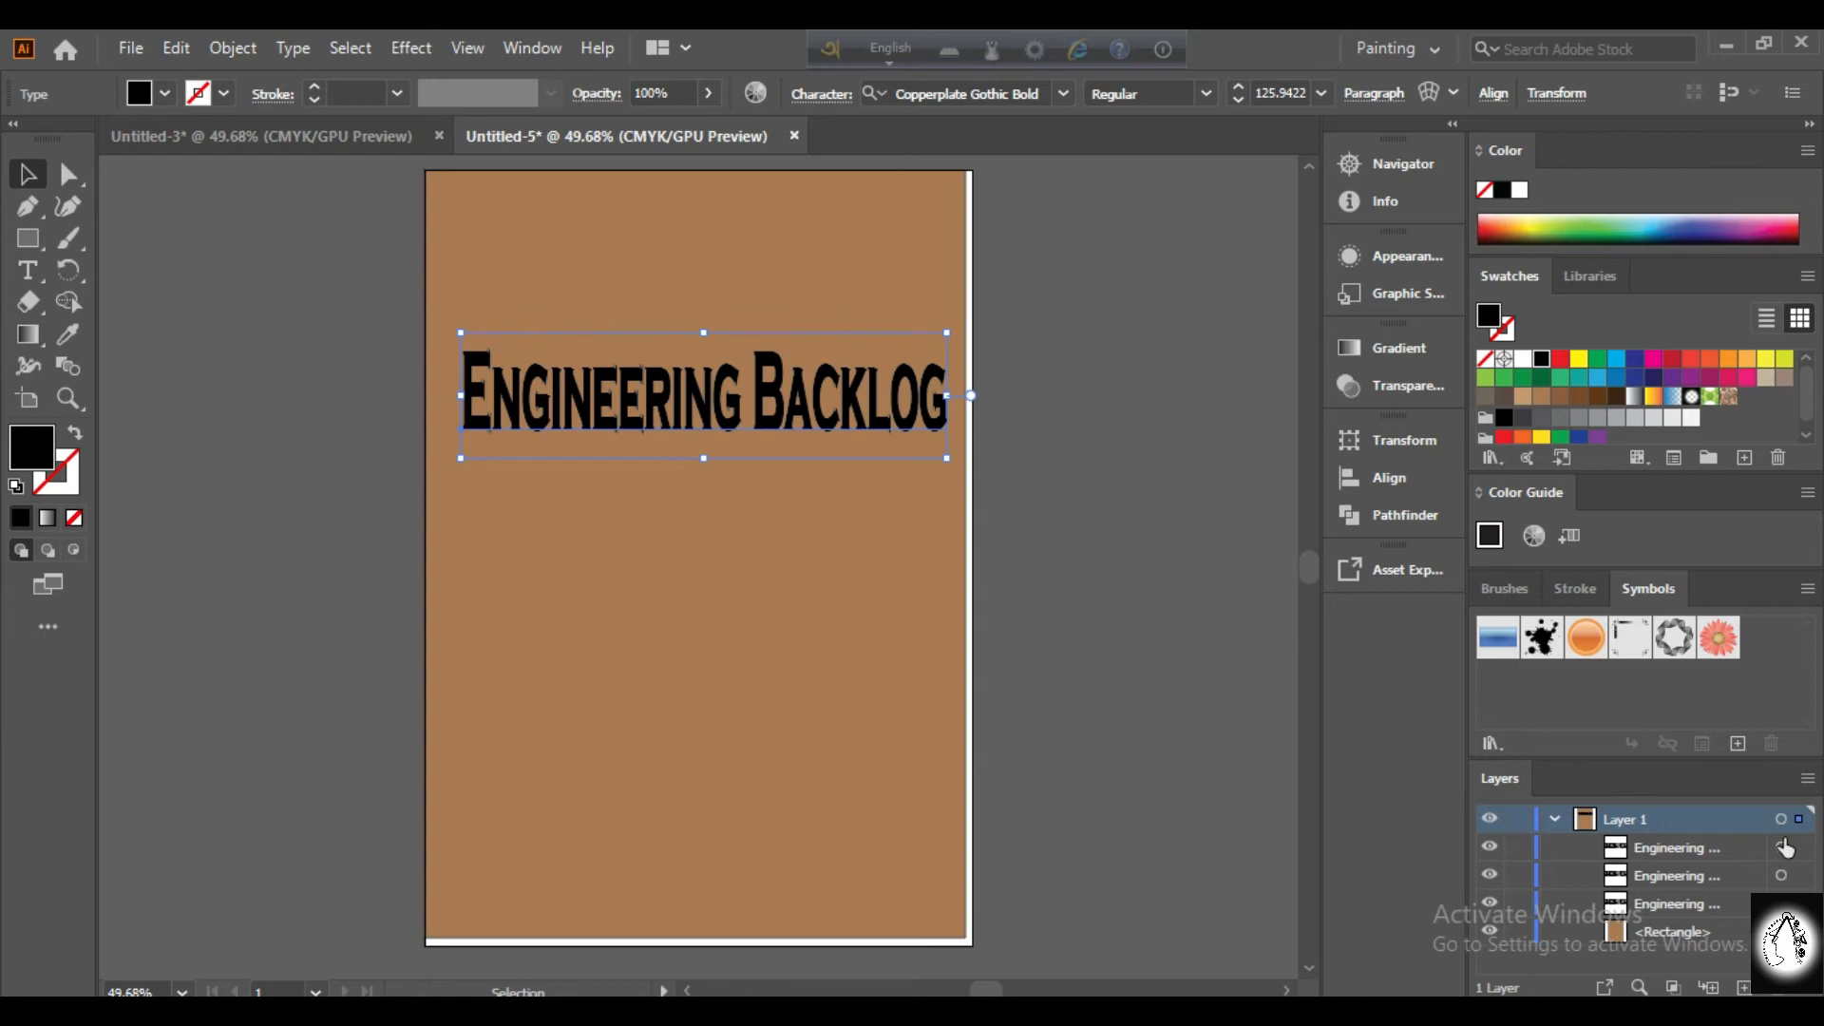
pyautogui.click(1784, 847)
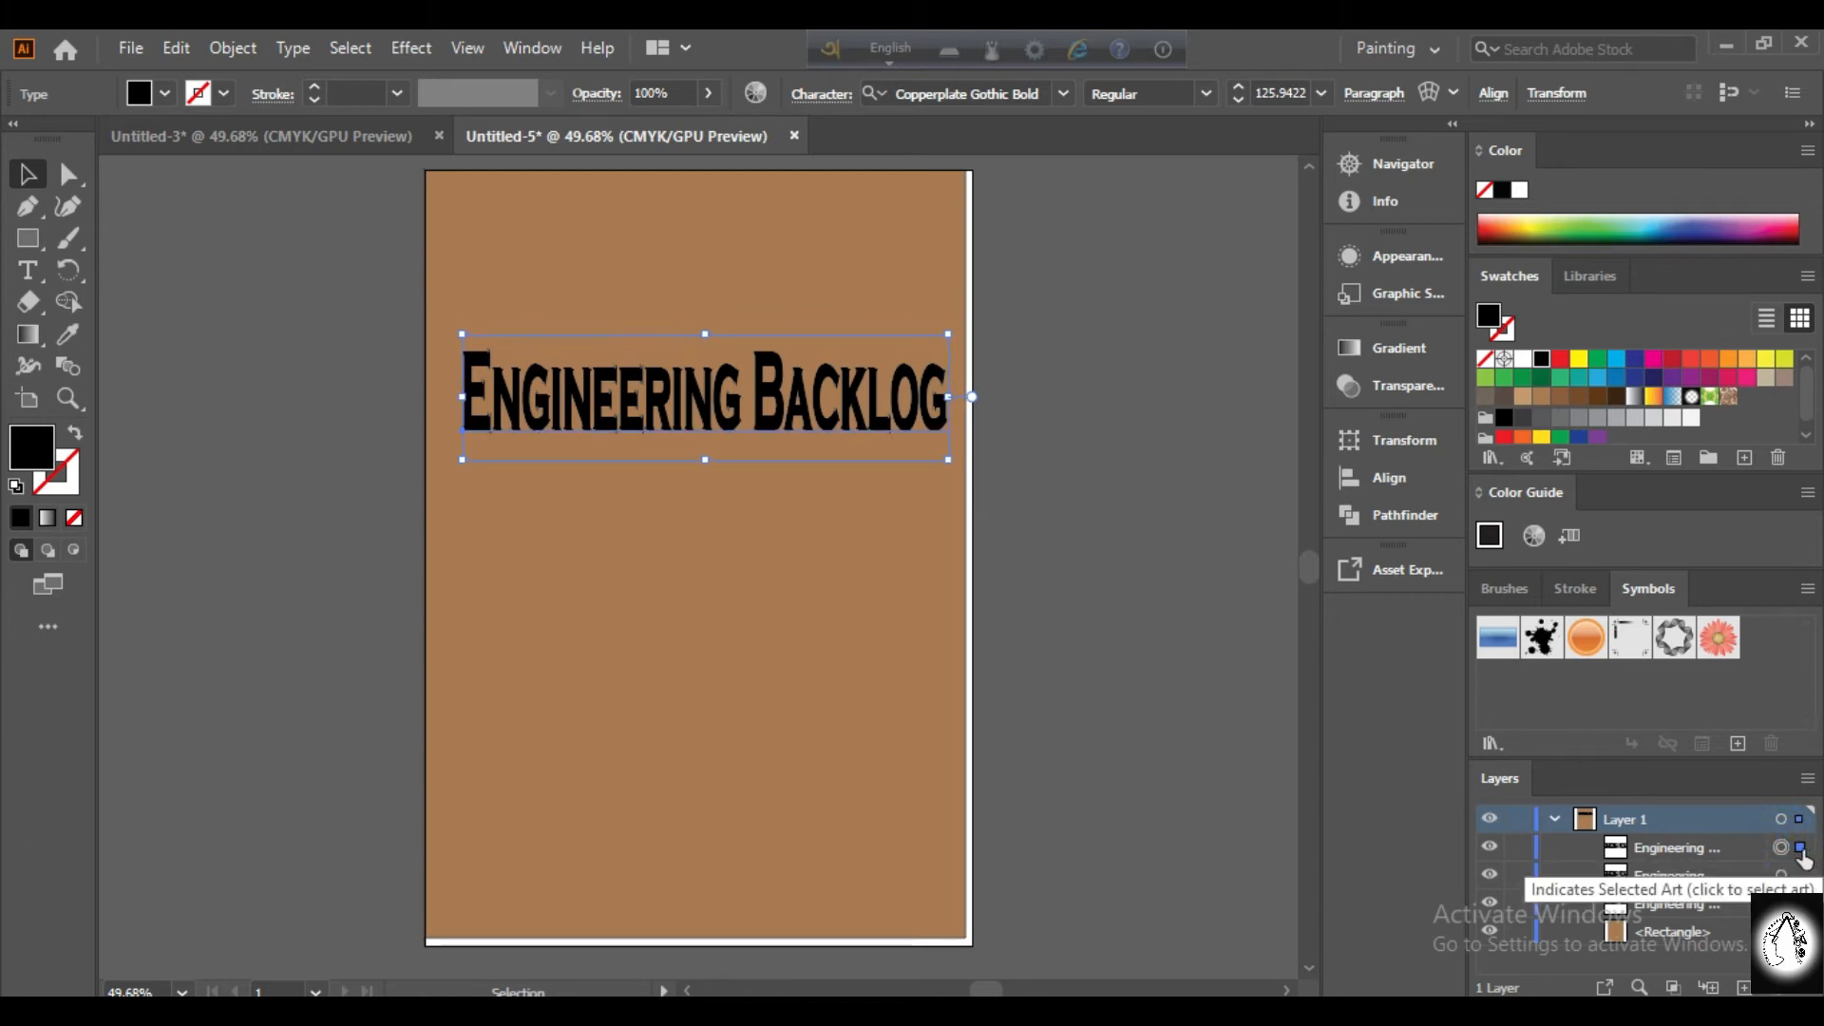
pyautogui.click(1492, 848)
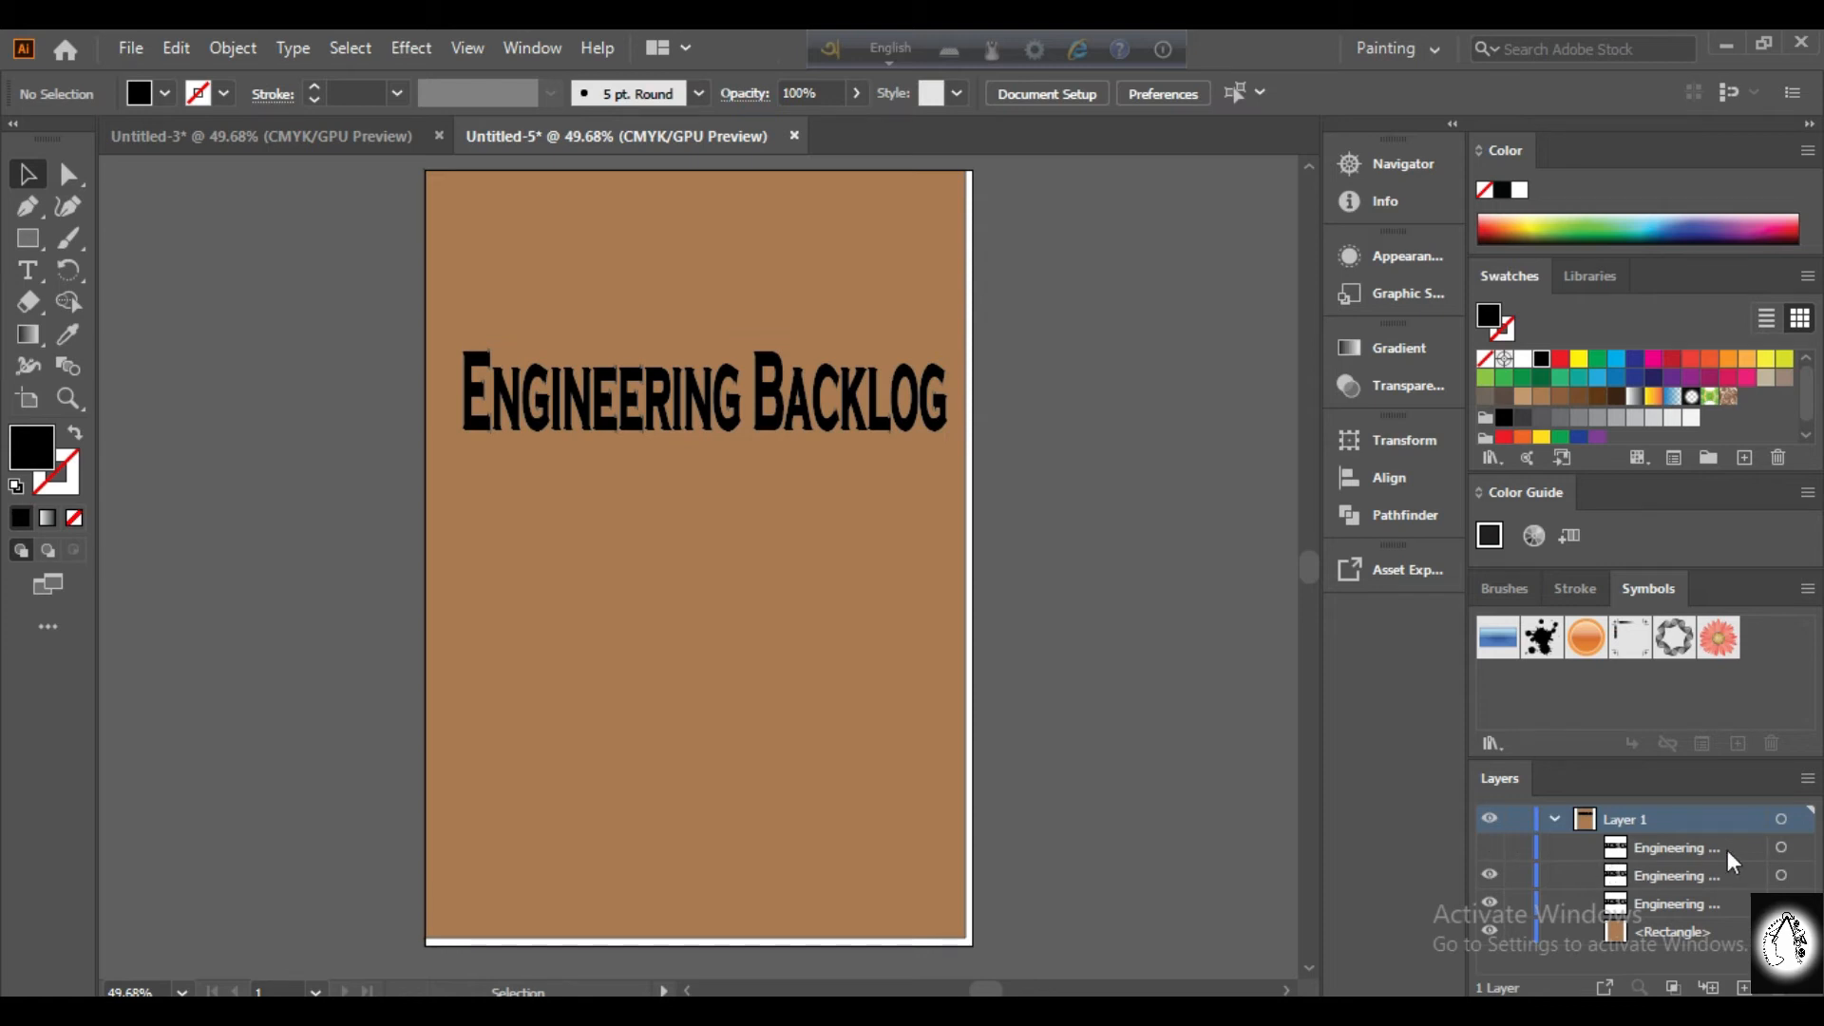
# Fill the middle title copy with the dark blue swatch C=100 M=95 Y=5 K=0.
pyautogui.click(1782, 875)
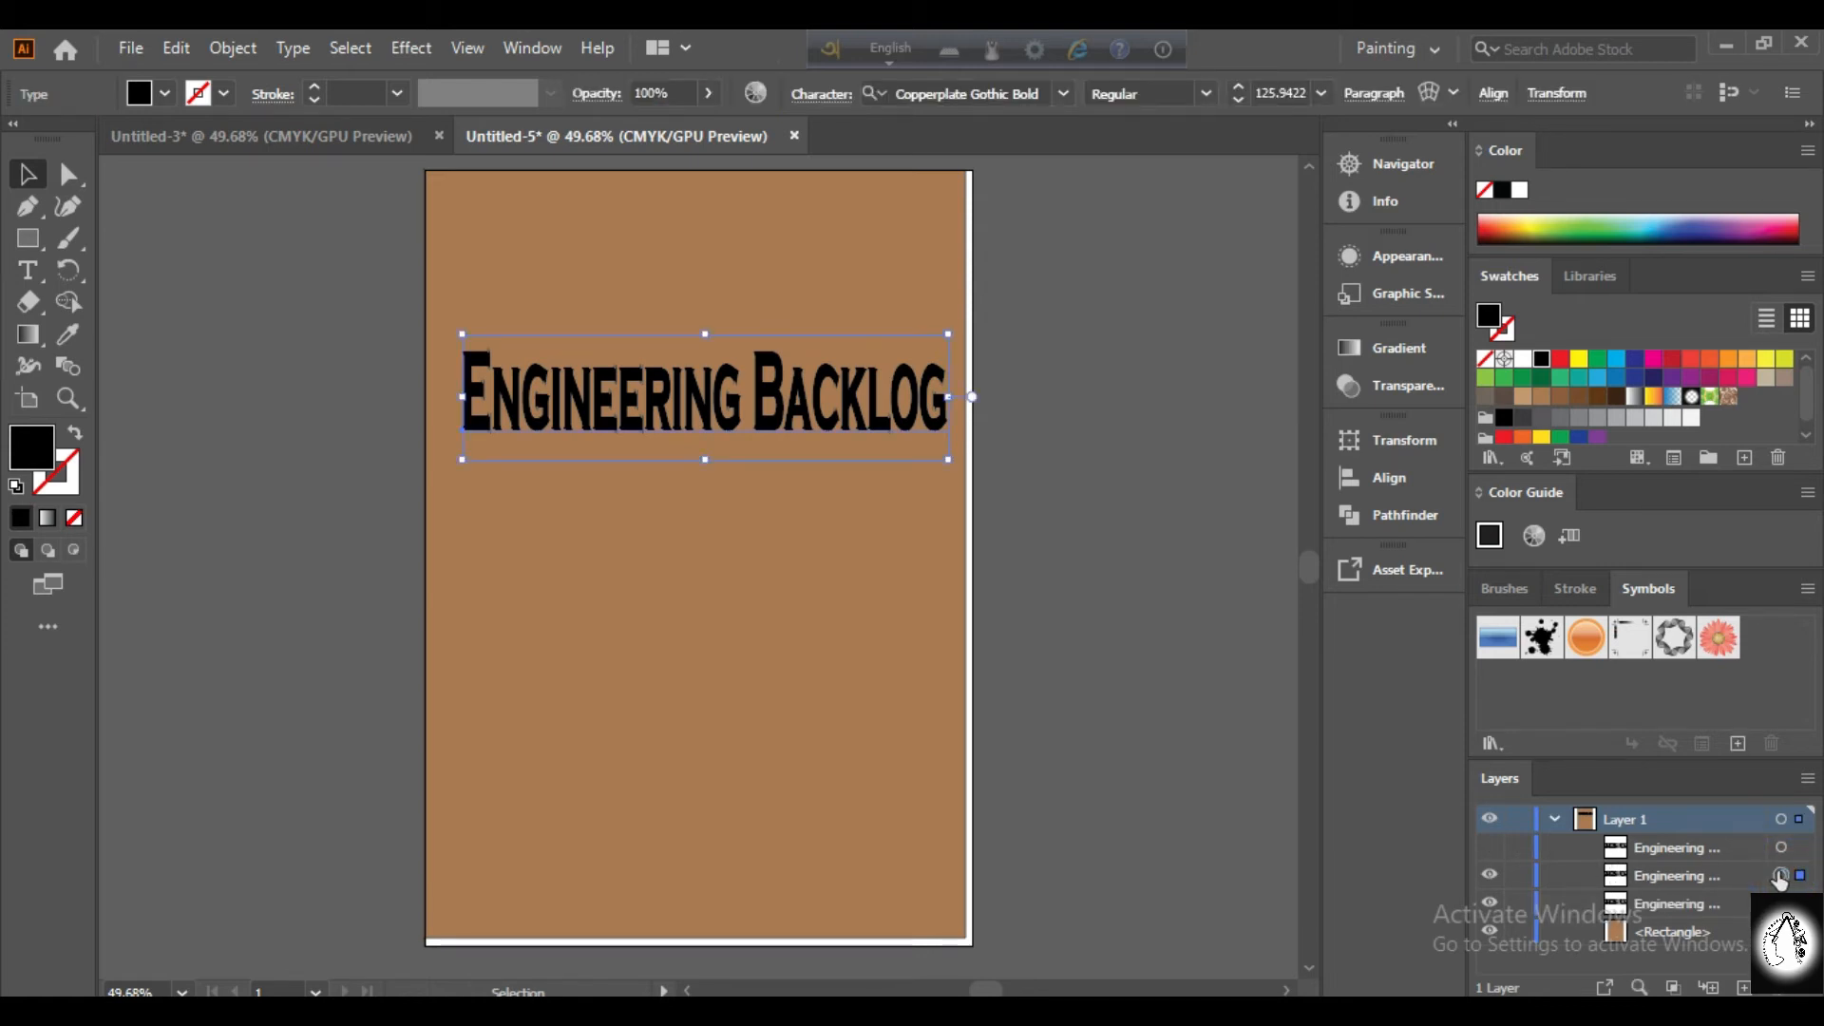
pyautogui.click(1485, 866)
pyautogui.click(1635, 380)
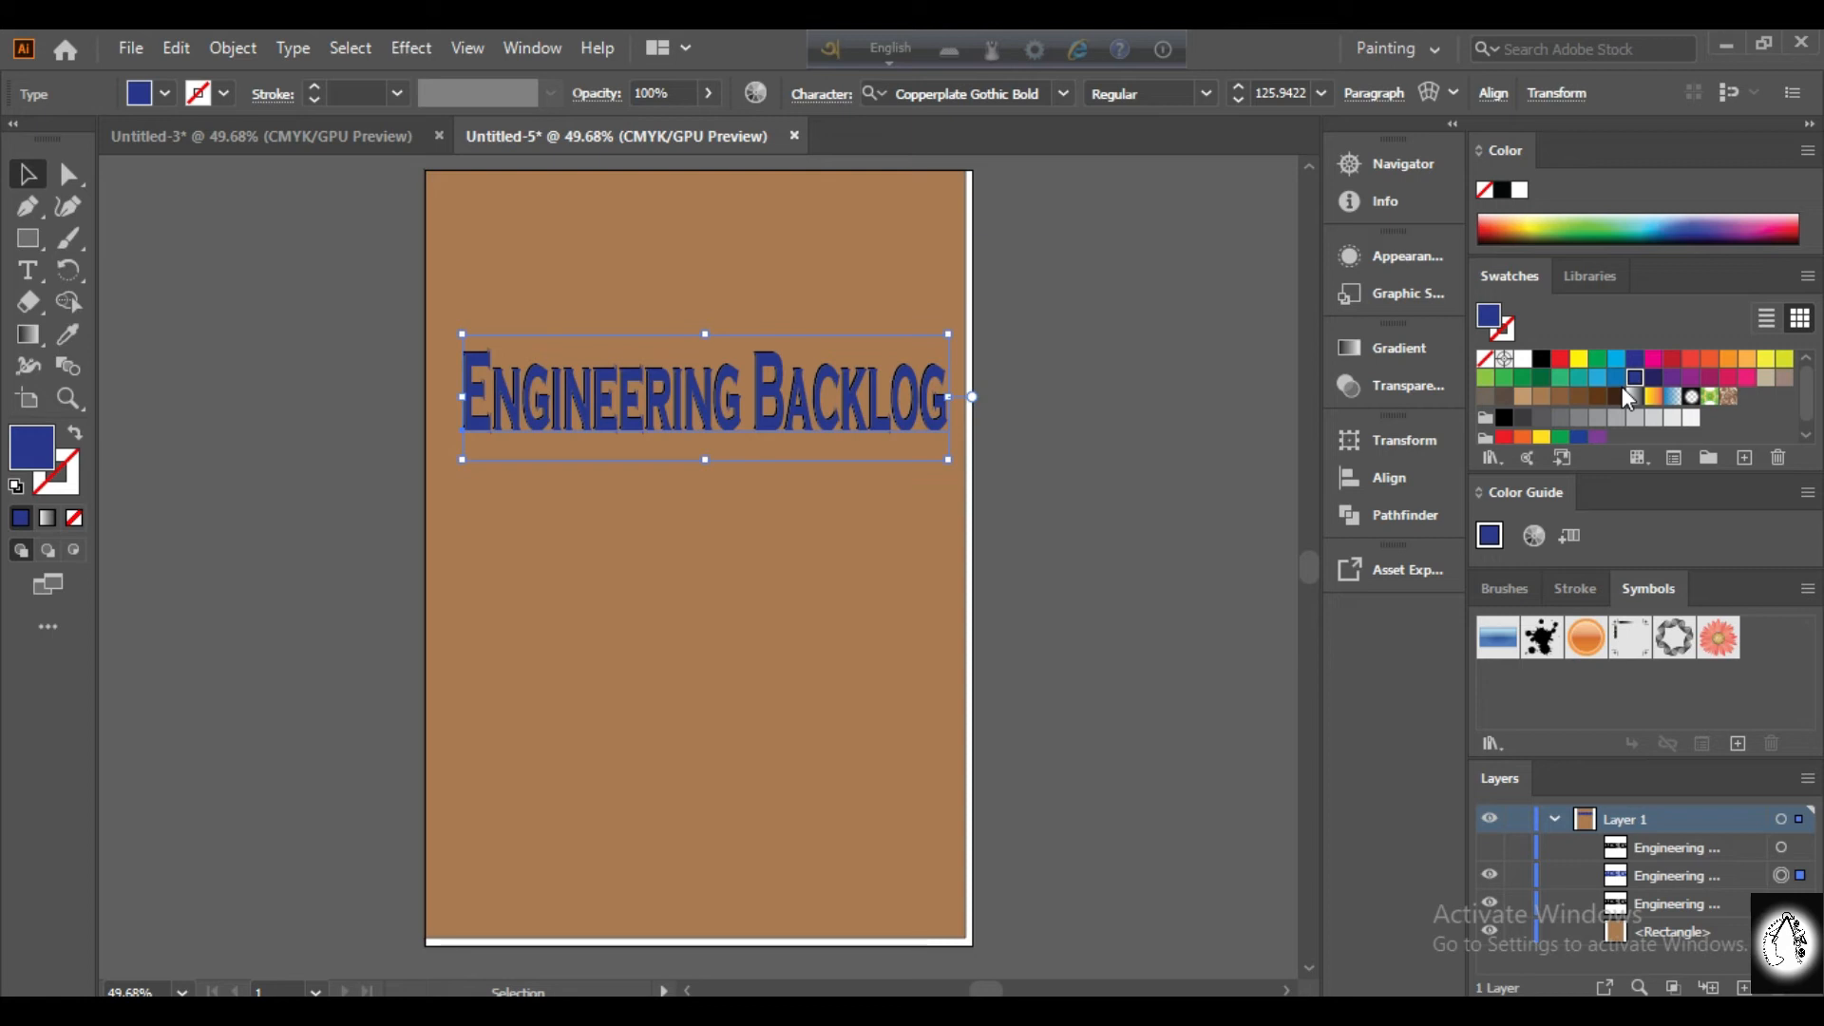
pyautogui.click(1692, 379)
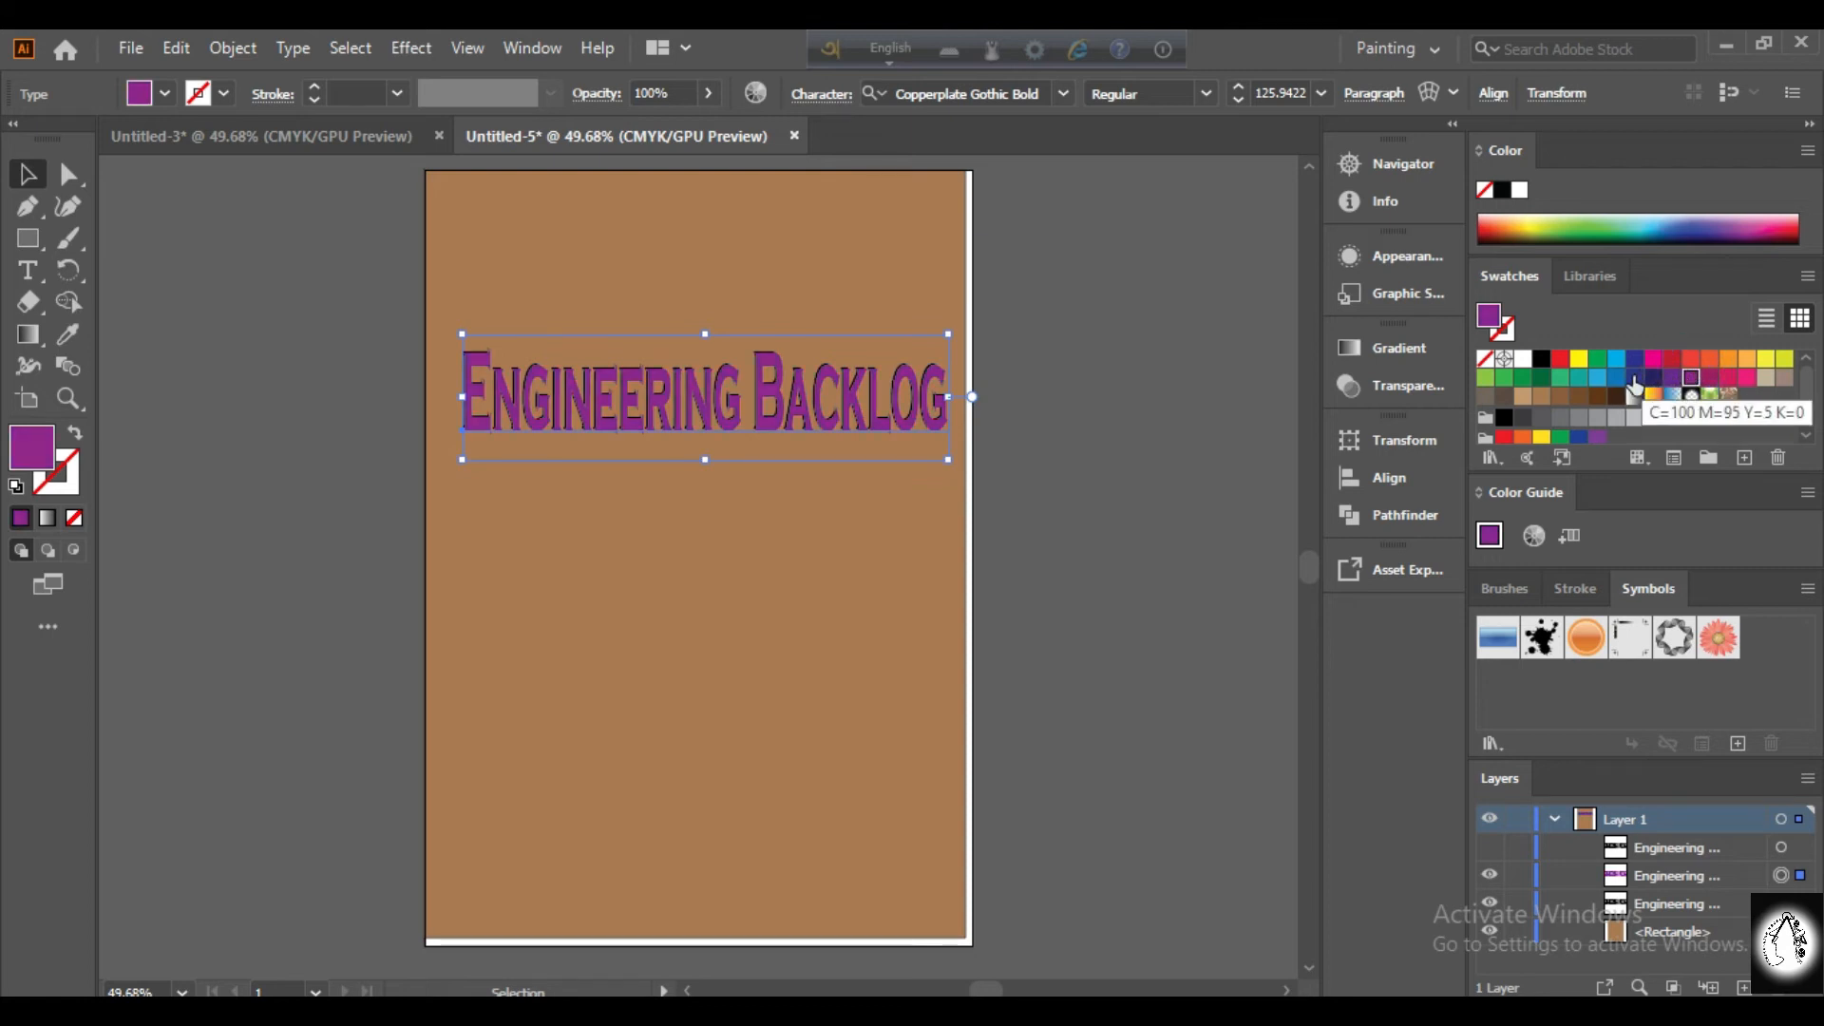
pyautogui.click(1636, 383)
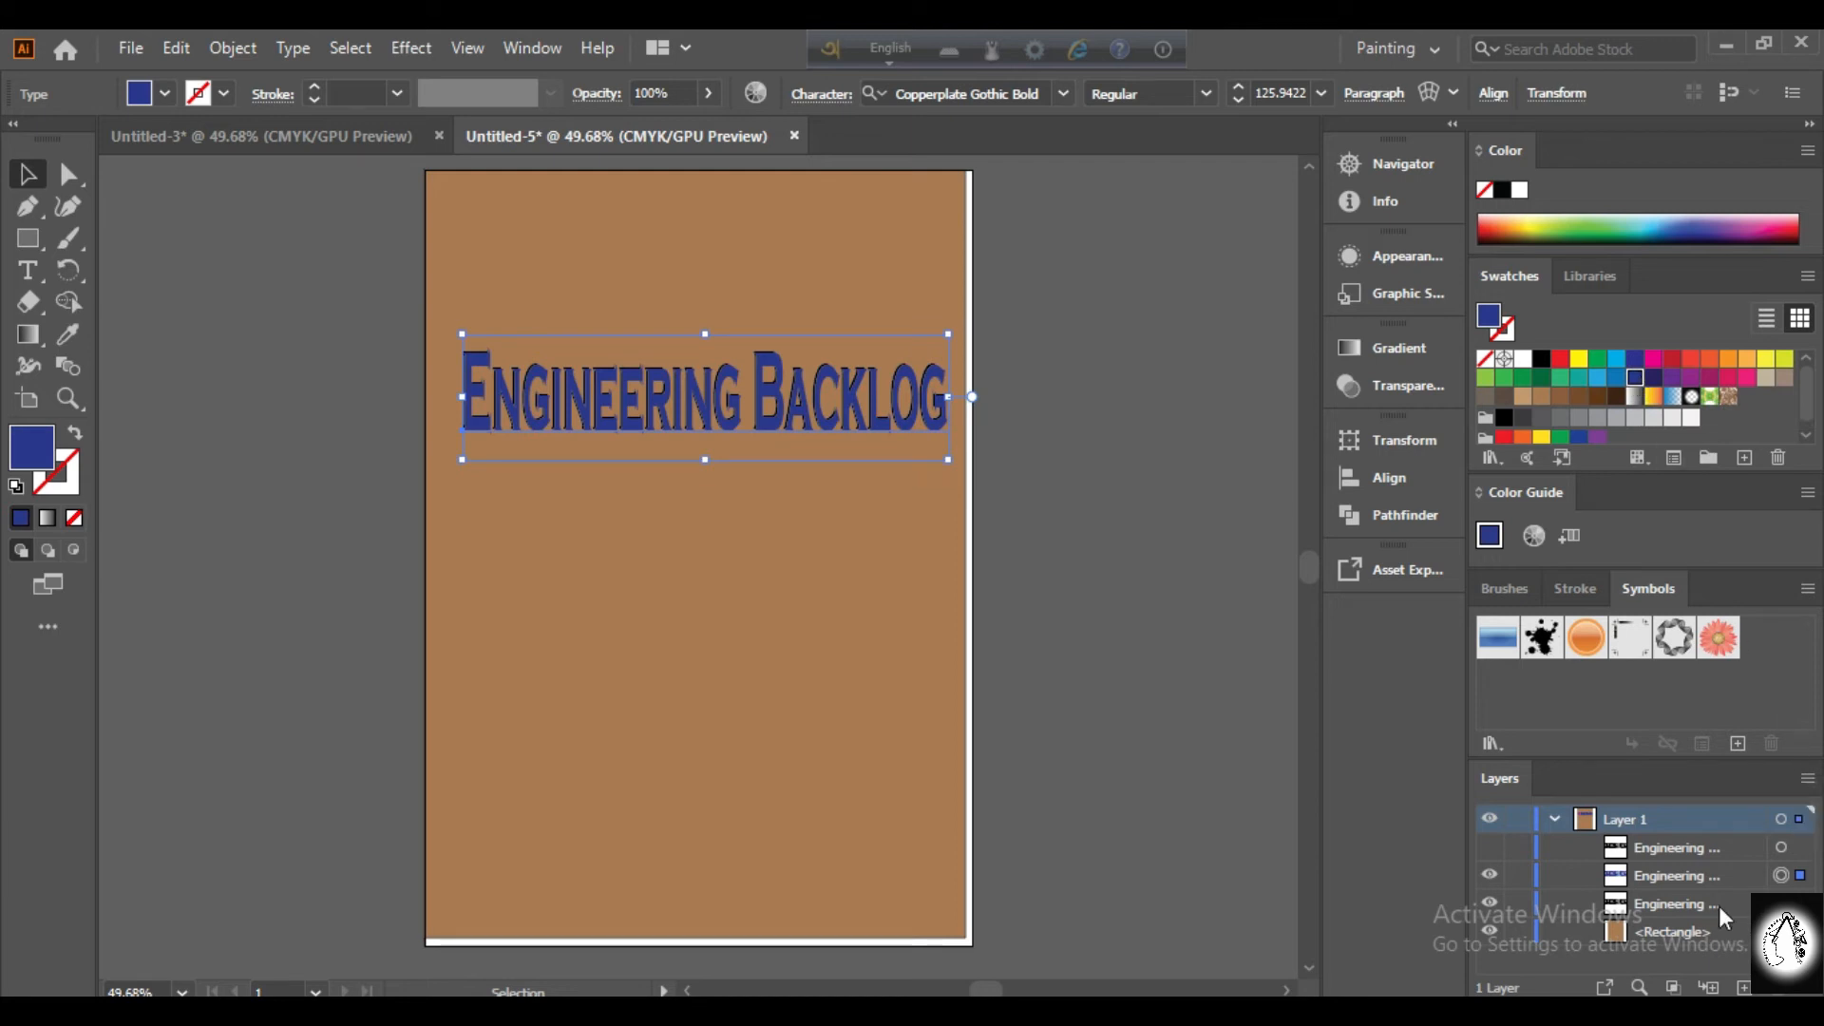
# Hide the blue title copy and move the bottom black copy down and slightly right, to the rectangle's right edge.
pyautogui.click(1489, 876)
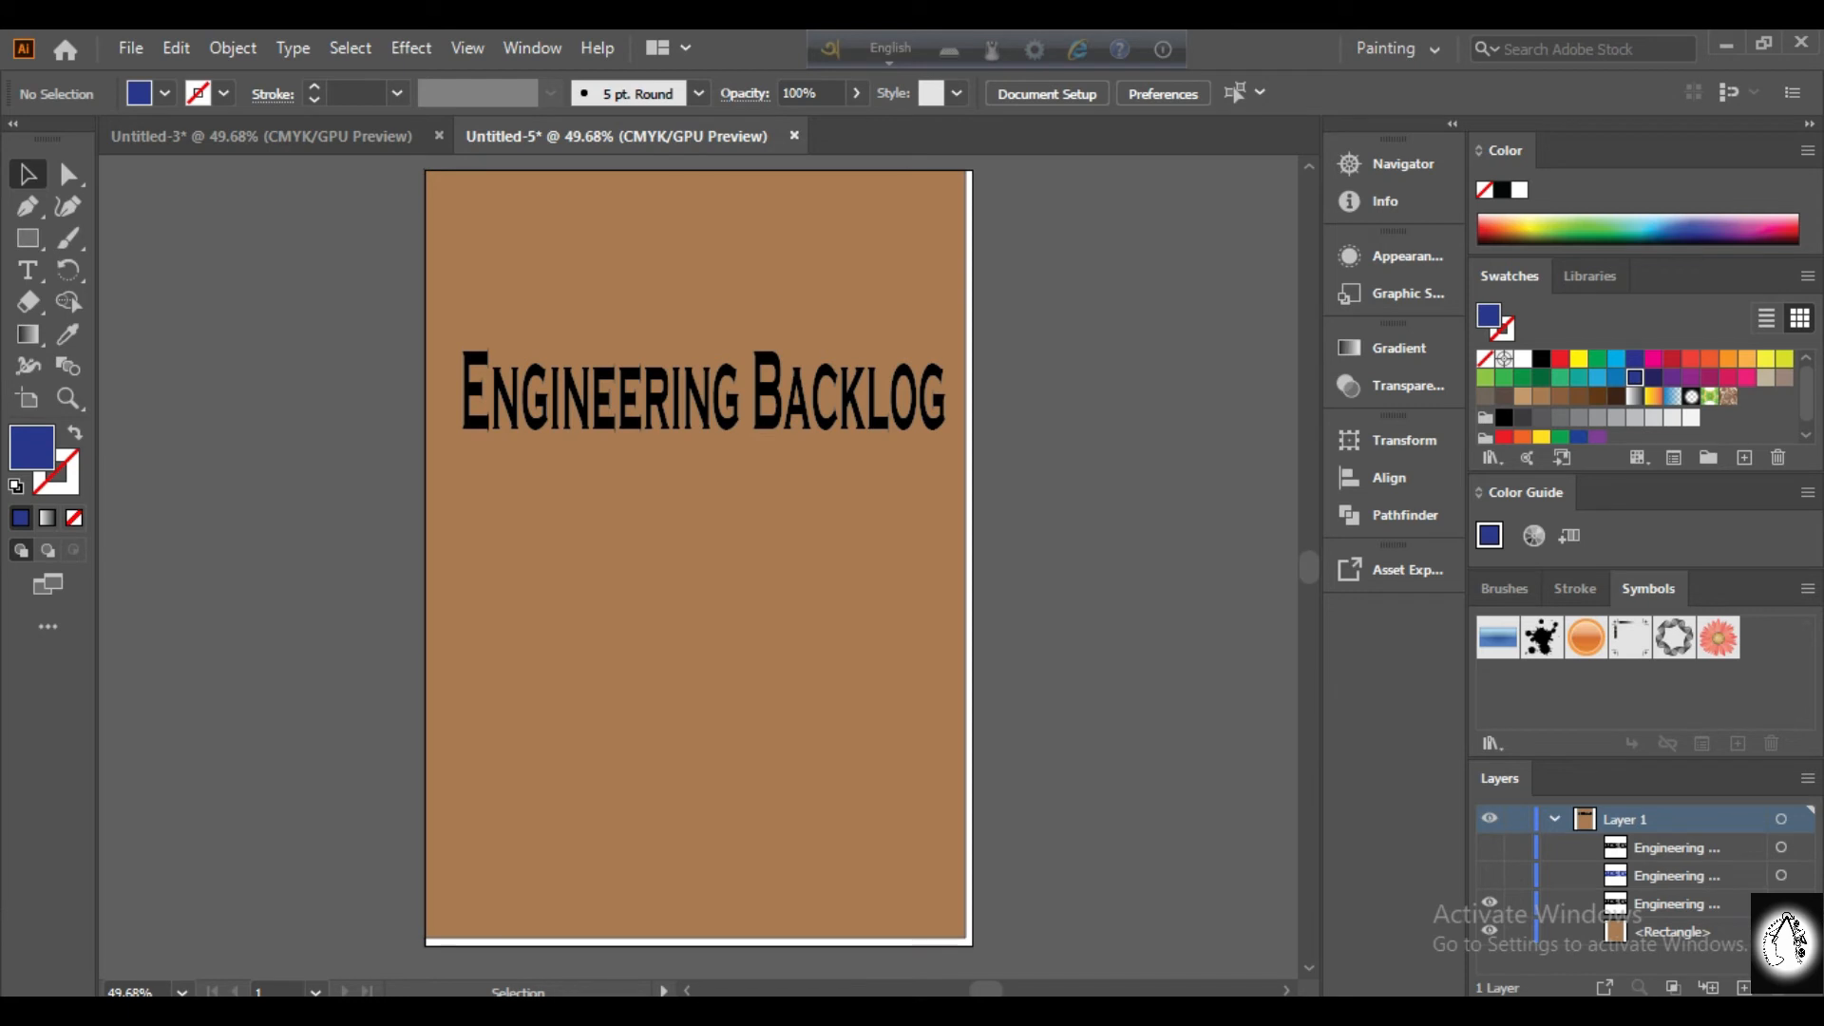
pyautogui.click(1782, 904)
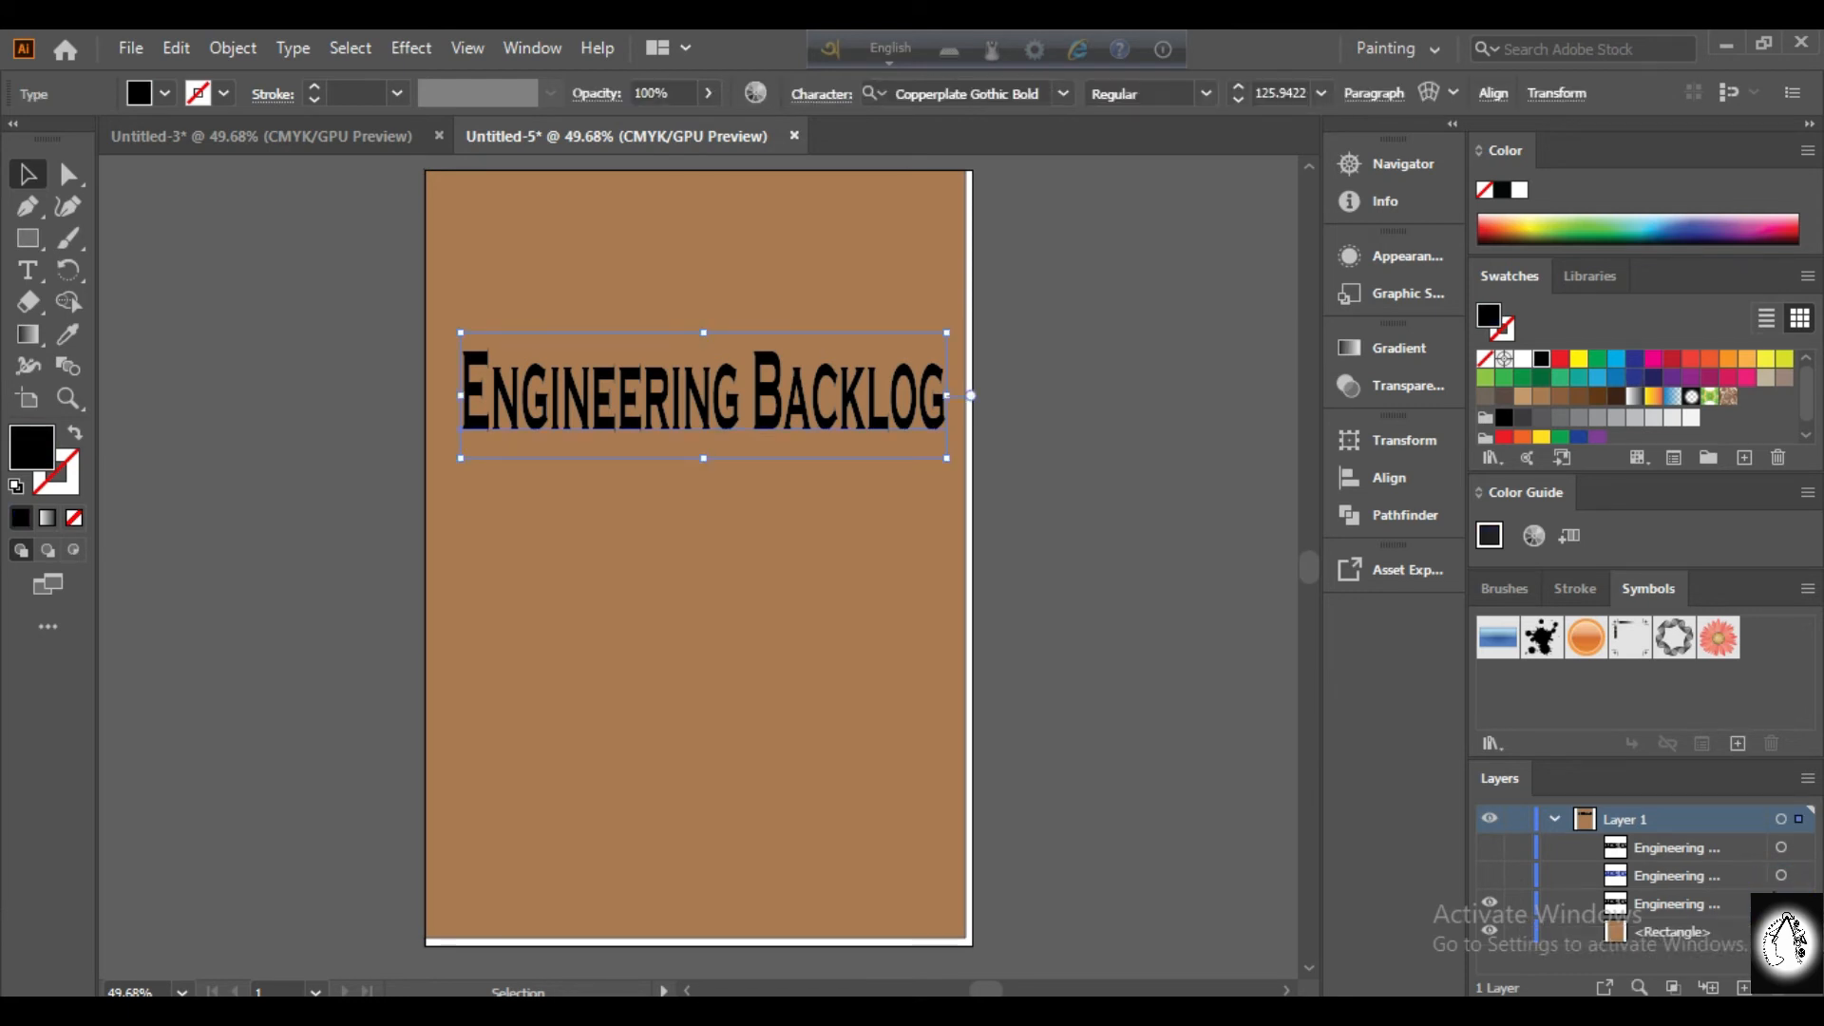
pyautogui.press('Down')
pyautogui.press('Down')
pyautogui.press('Down')
pyautogui.press('Down')
pyautogui.press('Down')
pyautogui.press('Down')
pyautogui.press('Down')
pyautogui.press('Down')
pyautogui.press('Down')
pyautogui.press('Down')
pyautogui.press('Down')
pyautogui.press('Down')
pyautogui.press('Down')
pyautogui.press('Down')
pyautogui.press('Down')
pyautogui.press('Down')
pyautogui.press('Down')
pyautogui.press('Down')
pyautogui.press('Down')
pyautogui.press('Down')
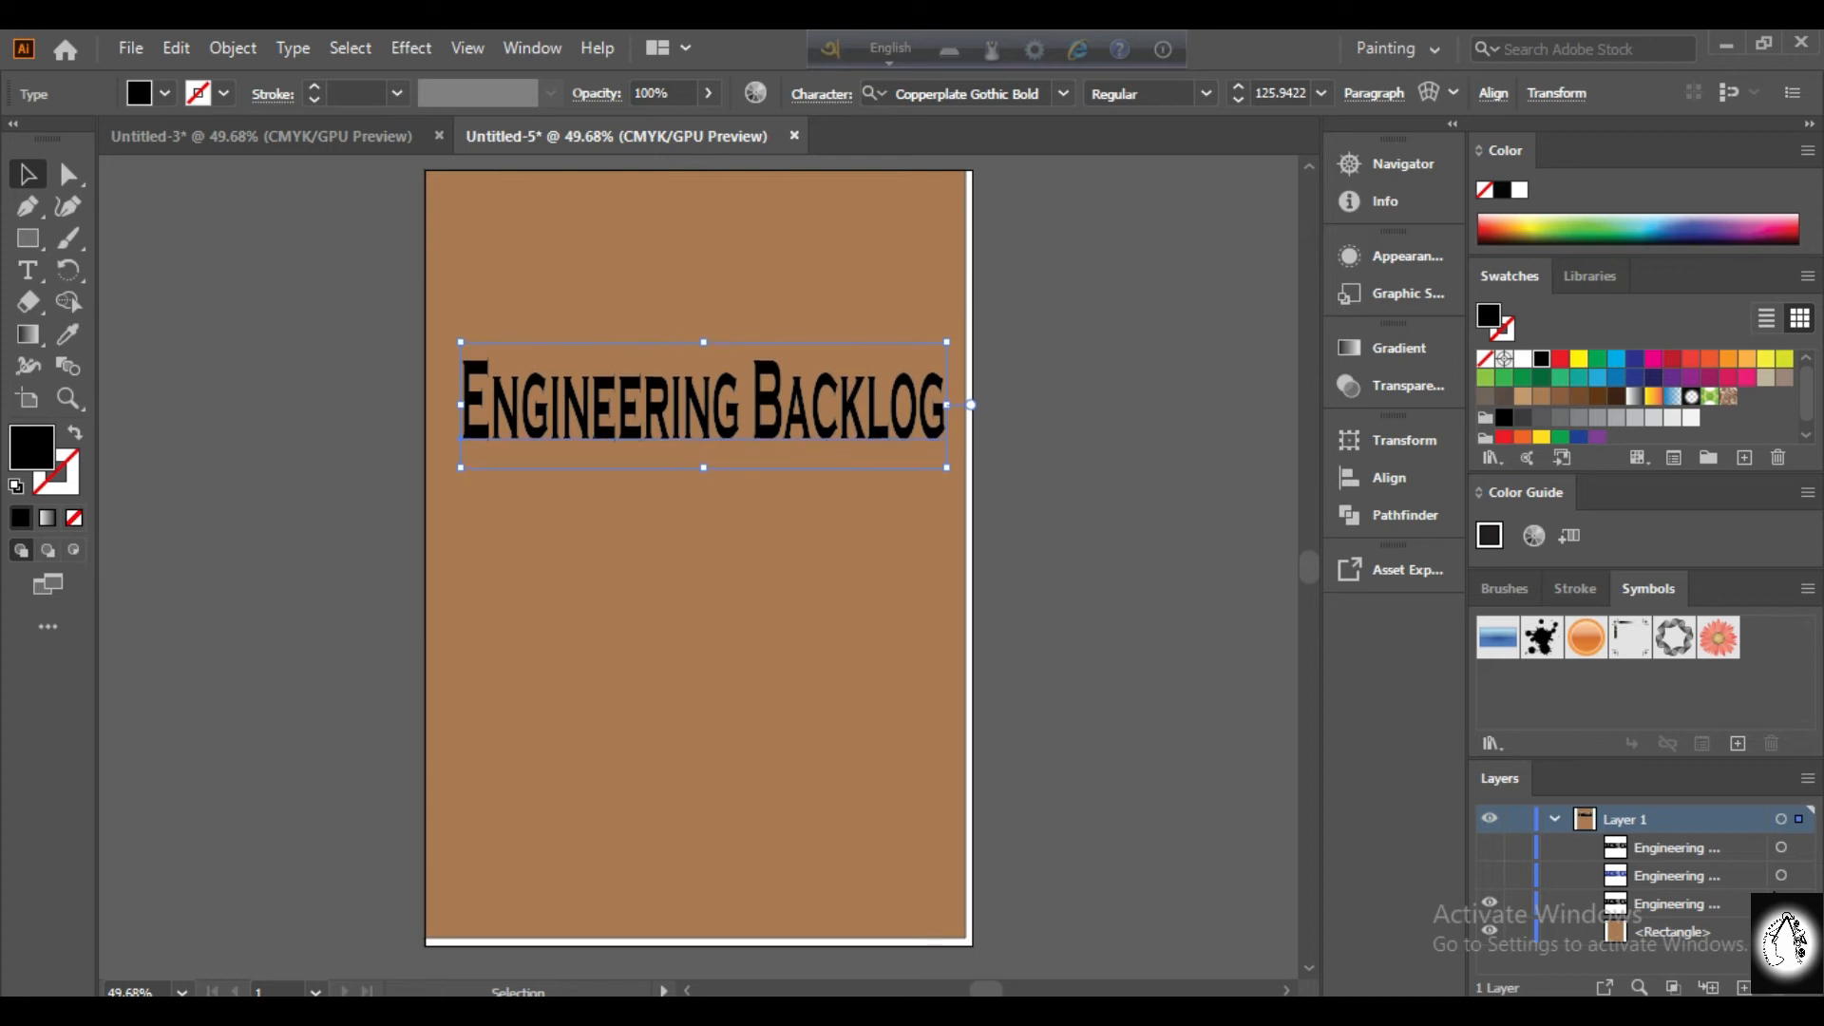
pyautogui.press('Down')
pyautogui.press('Down')
pyautogui.press('Down')
pyautogui.press('Down')
pyautogui.press('Down')
pyautogui.press('Down')
pyautogui.press('Down')
pyautogui.press('Down')
pyautogui.press('Down')
pyautogui.press('Down')
pyautogui.press('Down')
pyautogui.press('Down')
pyautogui.press('Down')
pyautogui.press('Down')
pyautogui.press('Down')
pyautogui.press('Right')
pyautogui.press('Right')
pyautogui.press('Right')
pyautogui.press('Right')
pyautogui.press('Right')
pyautogui.press('Right')
pyautogui.press('Right')
pyautogui.press('Right')
pyautogui.press('Right')
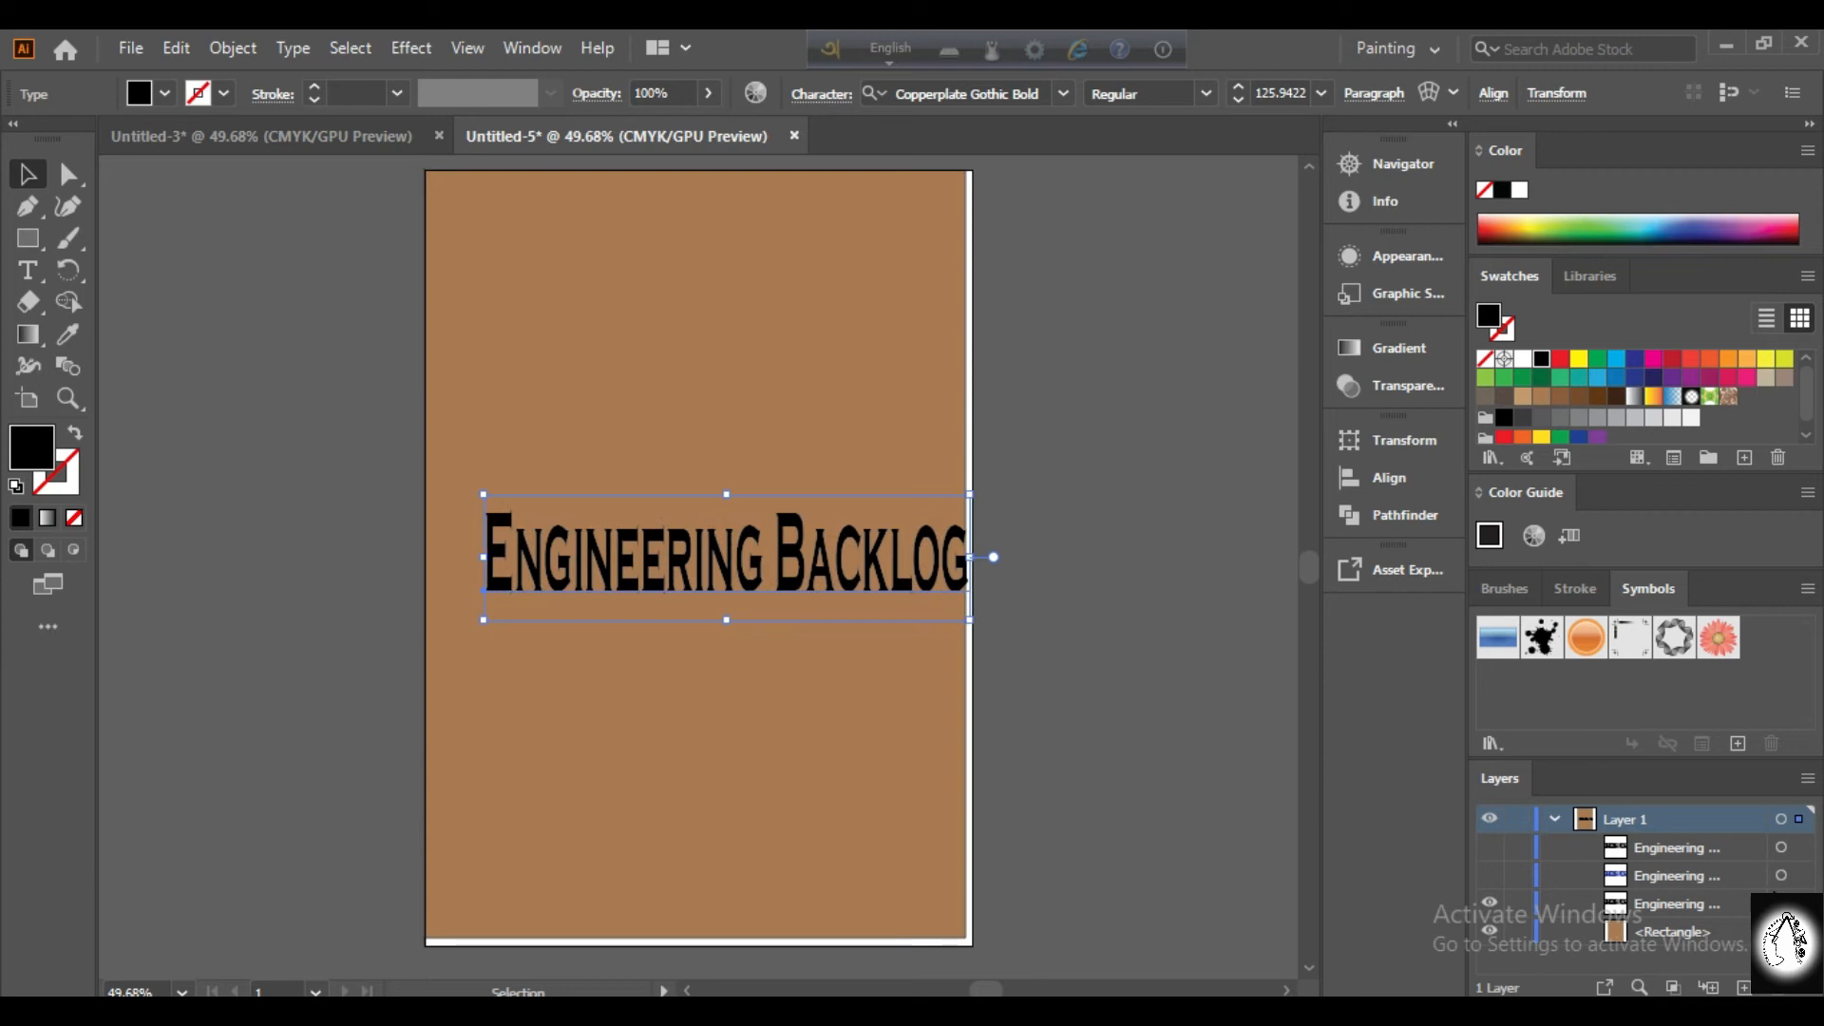
pyautogui.press('Down')
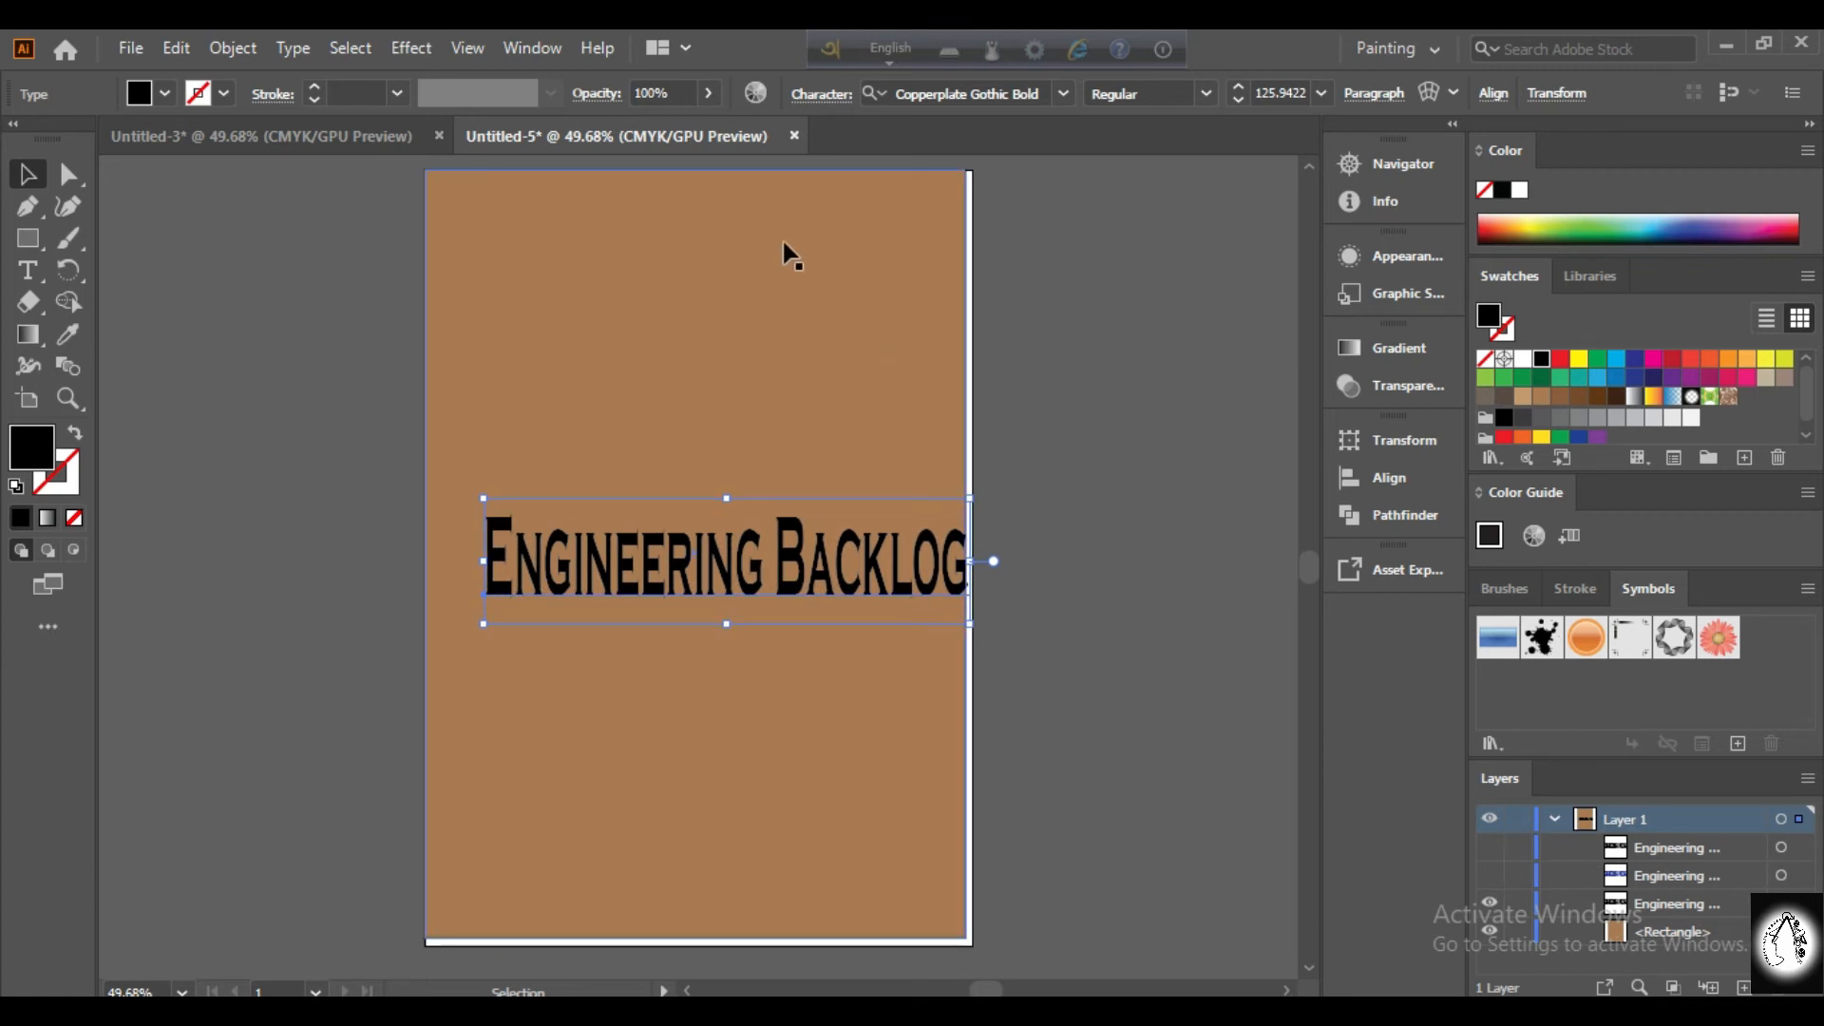
# Show the blue title copy again and adjust the black copy's vertical position so it sits a short distance below.
pyautogui.click(1488, 875)
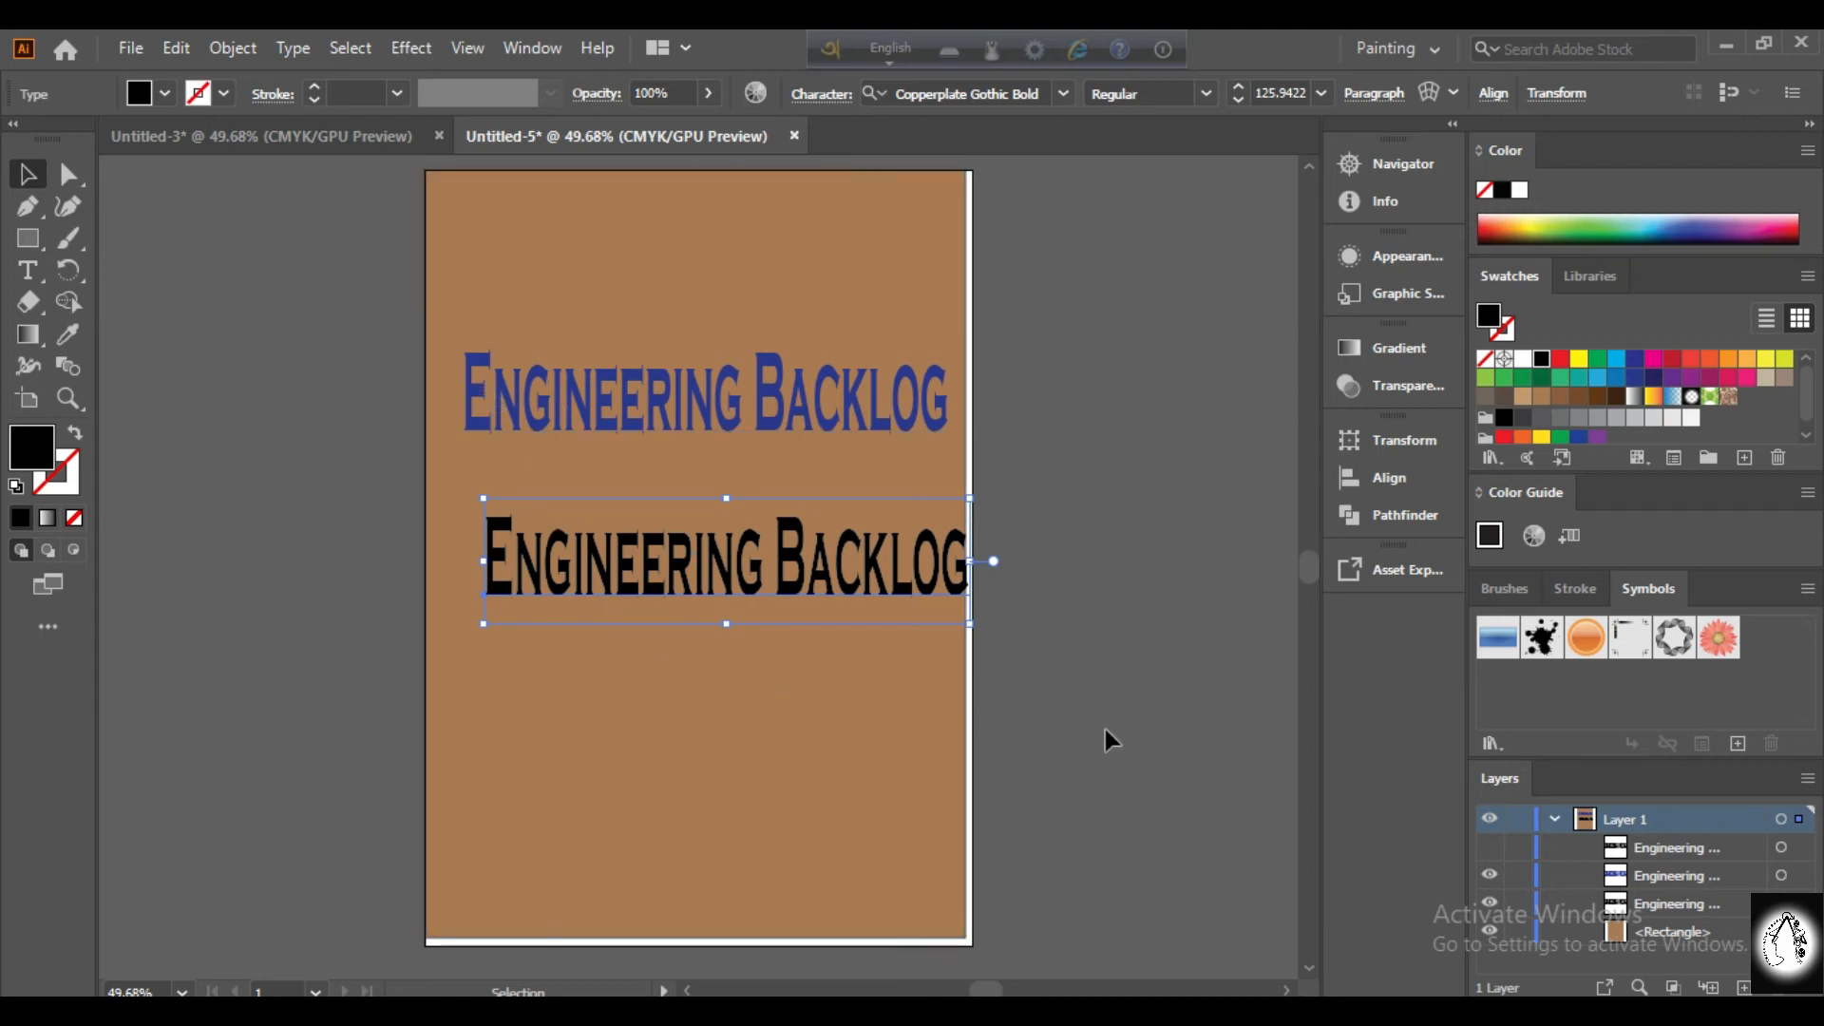
pyautogui.hotkey('shift', 'Down')
pyautogui.hotkey('shift', 'Down')
pyautogui.hotkey('shift', 'Down')
pyautogui.hotkey('shift', 'Down')
pyautogui.hotkey('shift', 'Down')
pyautogui.hotkey('shift', 'Down')
pyautogui.hotkey('shift', 'Down')
pyautogui.hotkey('shift', 'Down')
pyautogui.hotkey('shift', 'Down')
pyautogui.hotkey('shift', 'Down')
pyautogui.hotkey('shift', 'Down')
pyautogui.hotkey('shift', 'Down')
pyautogui.hotkey('shift', 'Down')
pyautogui.hotkey('shift', 'Down')
pyautogui.hotkey('shift', 'Down')
pyautogui.hotkey('shift', 'Down')
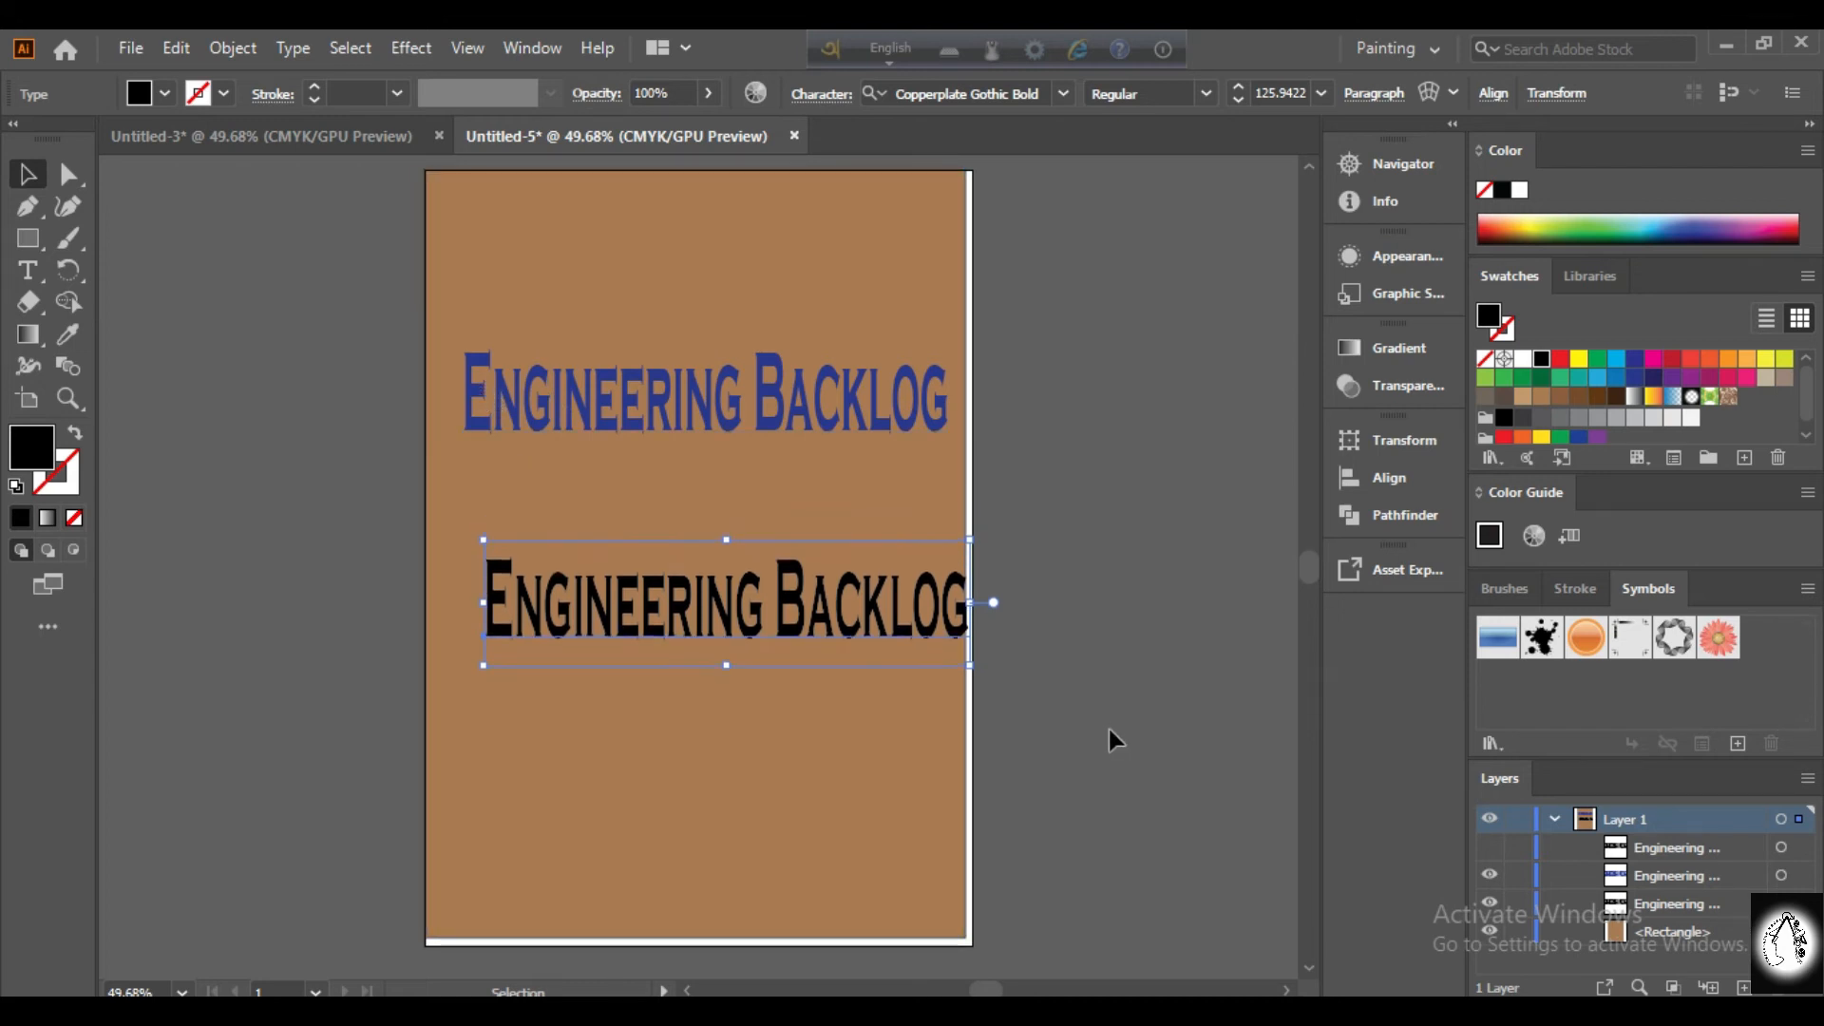
pyautogui.hotkey('shift', 'Down')
pyautogui.hotkey('shift', 'Down')
pyautogui.hotkey('shift', 'Down')
pyautogui.hotkey('shift', 'Down')
pyautogui.hotkey('shift', 'Down')
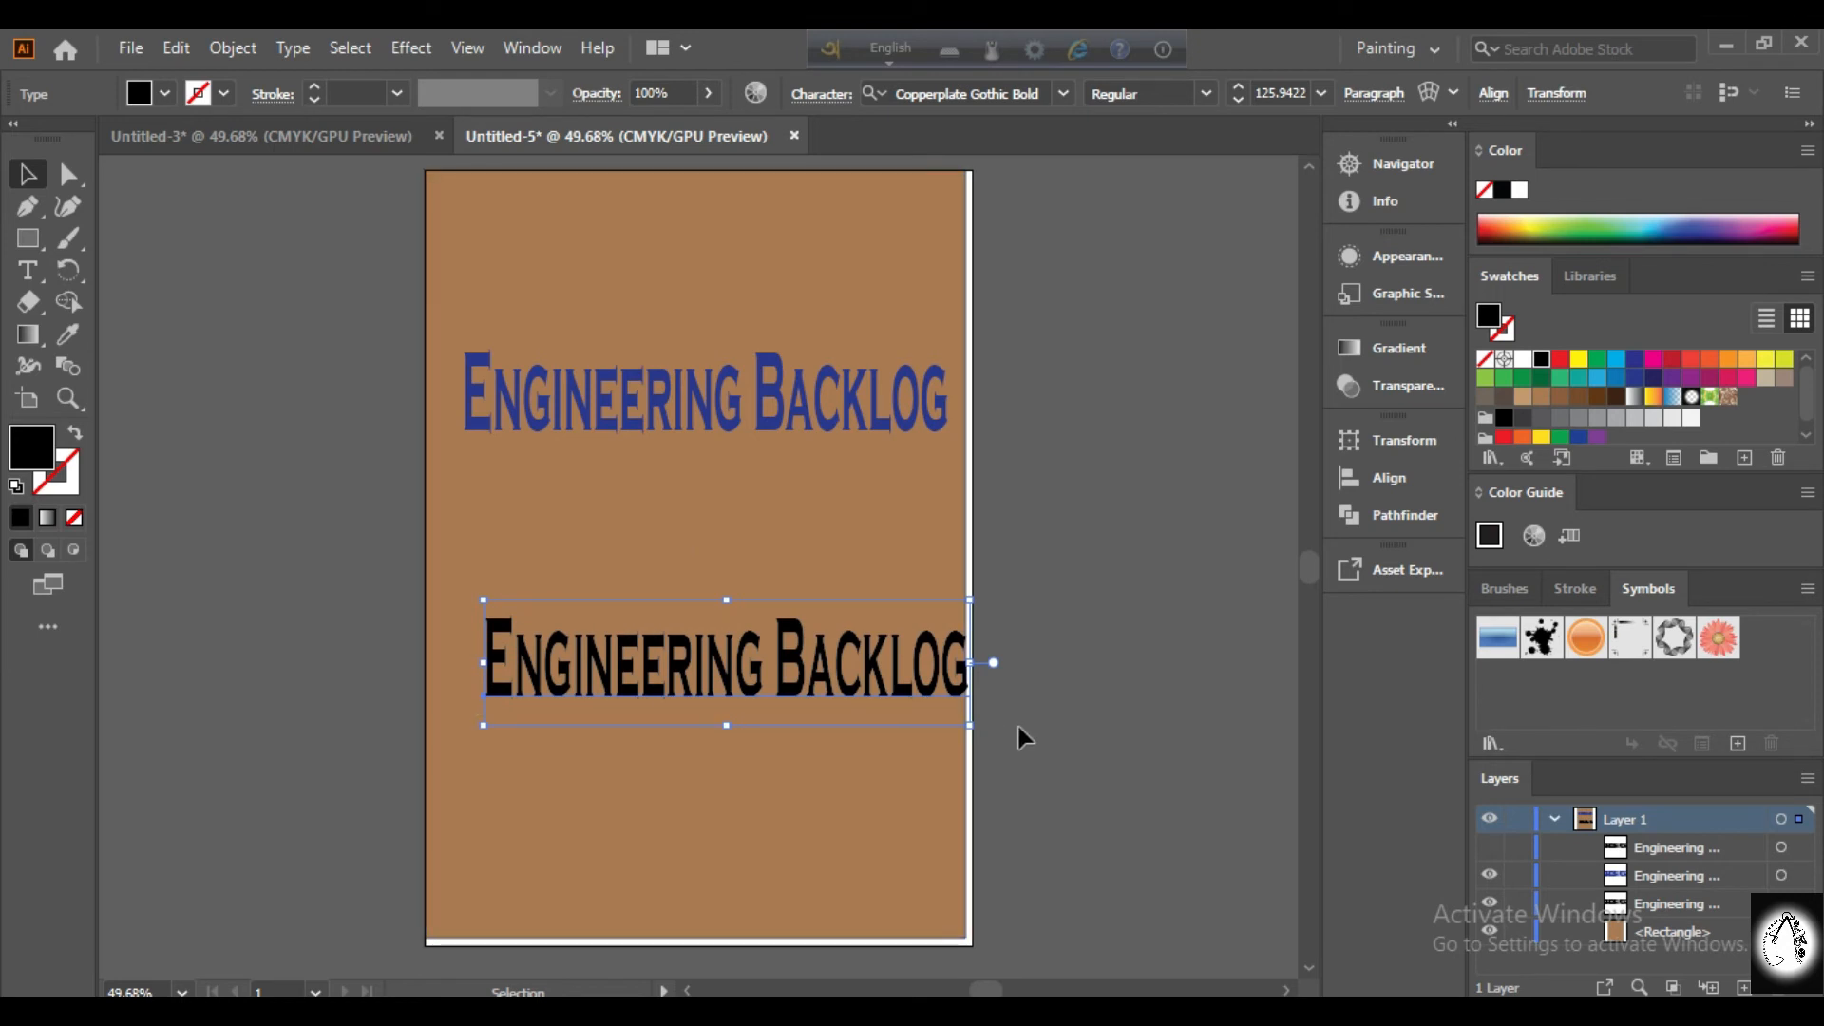
pyautogui.hotkey('shift', 'Up')
pyautogui.hotkey('shift', 'Up')
pyautogui.hotkey('shift', 'Up')
pyautogui.hotkey('shift', 'Up')
pyautogui.hotkey('shift', 'Up')
pyautogui.hotkey('shift', 'Up')
pyautogui.hotkey('shift', 'Up')
pyautogui.hotkey('shift', 'Up')
pyautogui.hotkey('shift', 'Up')
pyautogui.hotkey('shift', 'Up')
pyautogui.hotkey('shift', 'Up')
pyautogui.hotkey('shift', 'Up')
pyautogui.hotkey('shift', 'Up')
pyautogui.hotkey('shift', 'Up')
pyautogui.hotkey('shift', 'Up')
pyautogui.hotkey('shift', 'Up')
pyautogui.hotkey('shift', 'Up')
pyautogui.hotkey('shift', 'Up')
pyautogui.hotkey('shift', 'Up')
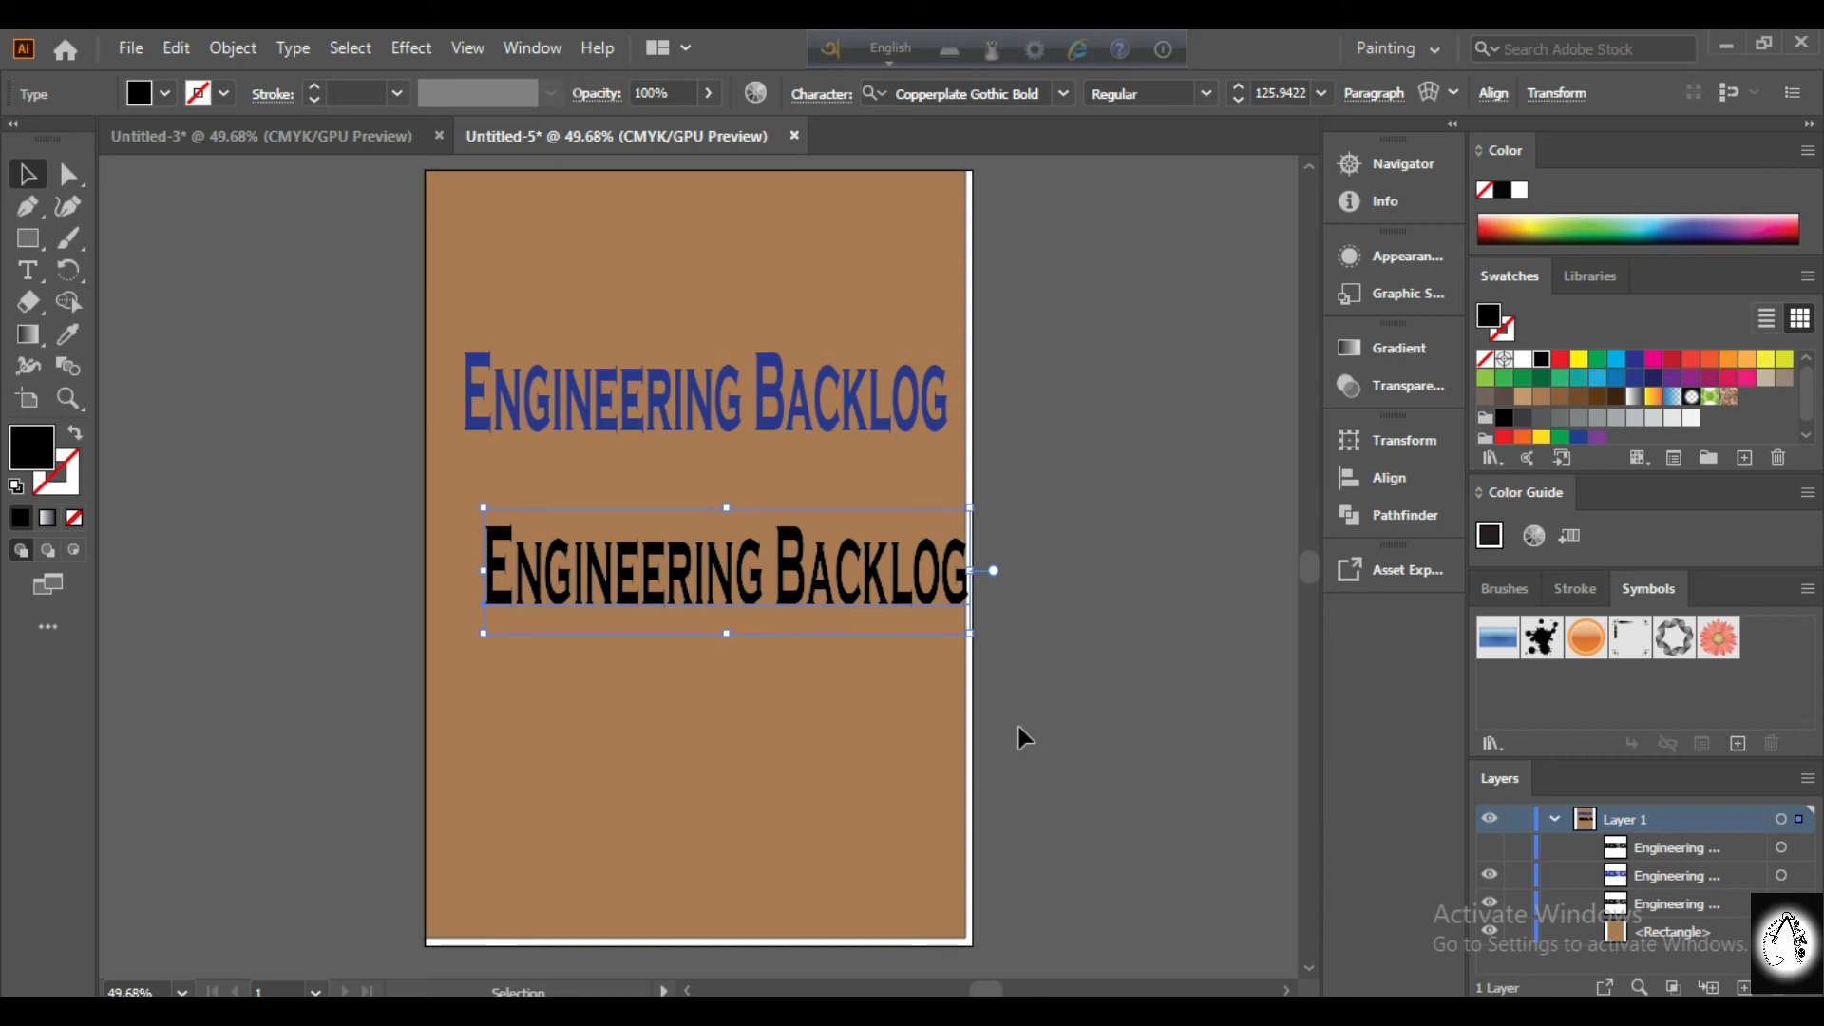
pyautogui.hotkey('shift', 'Up')
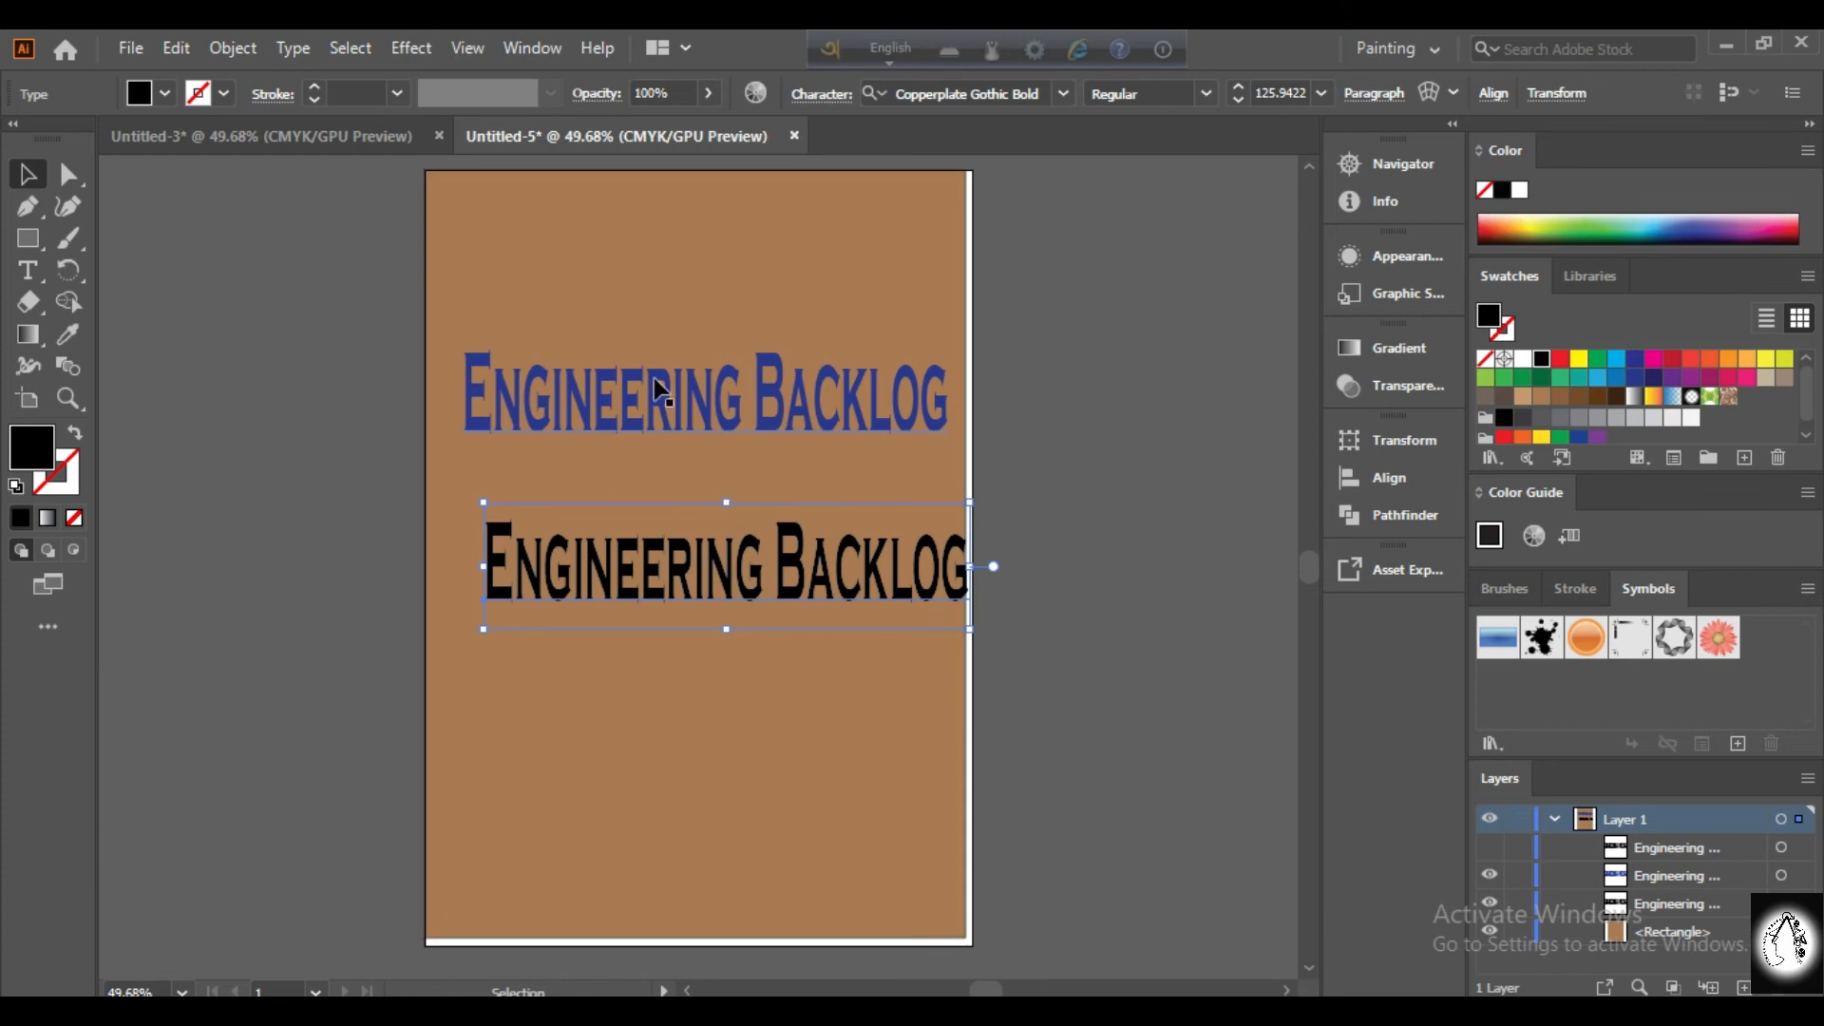
# Set the opacity of the lower black title copy to 1% and deselect it.
pyautogui.click(743, 401)
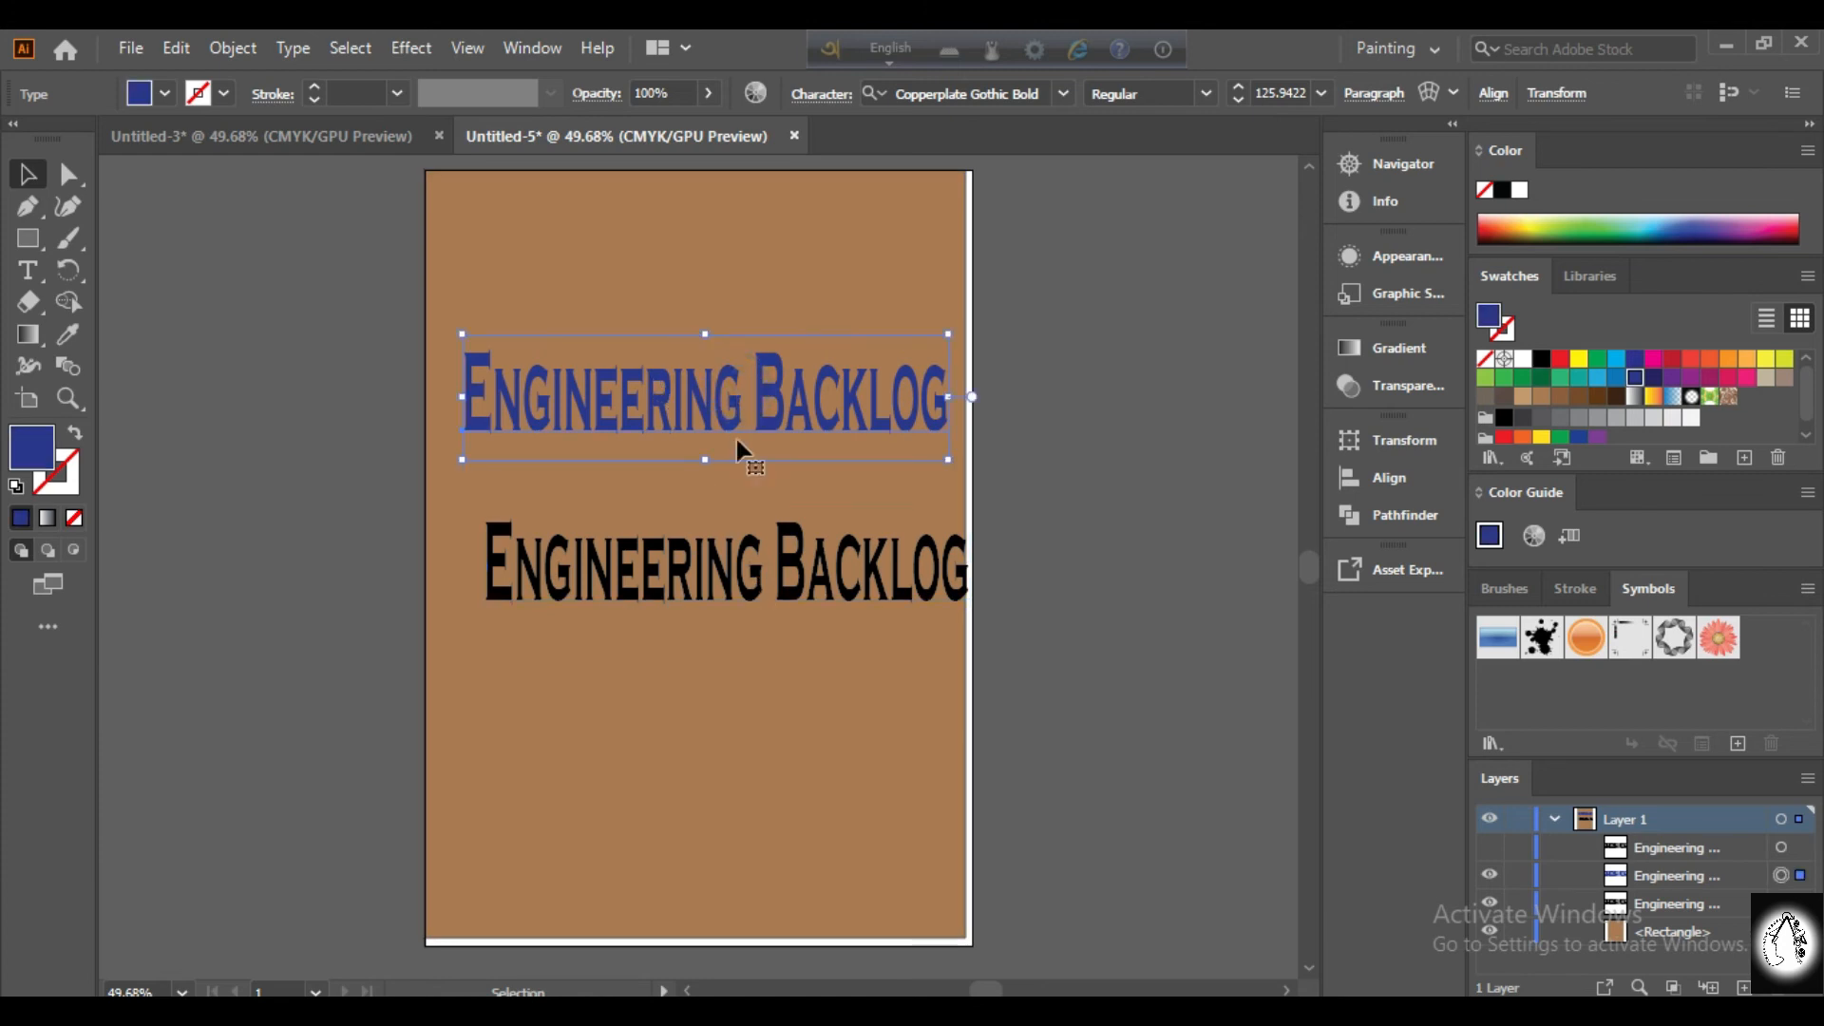
pyautogui.click(794, 589)
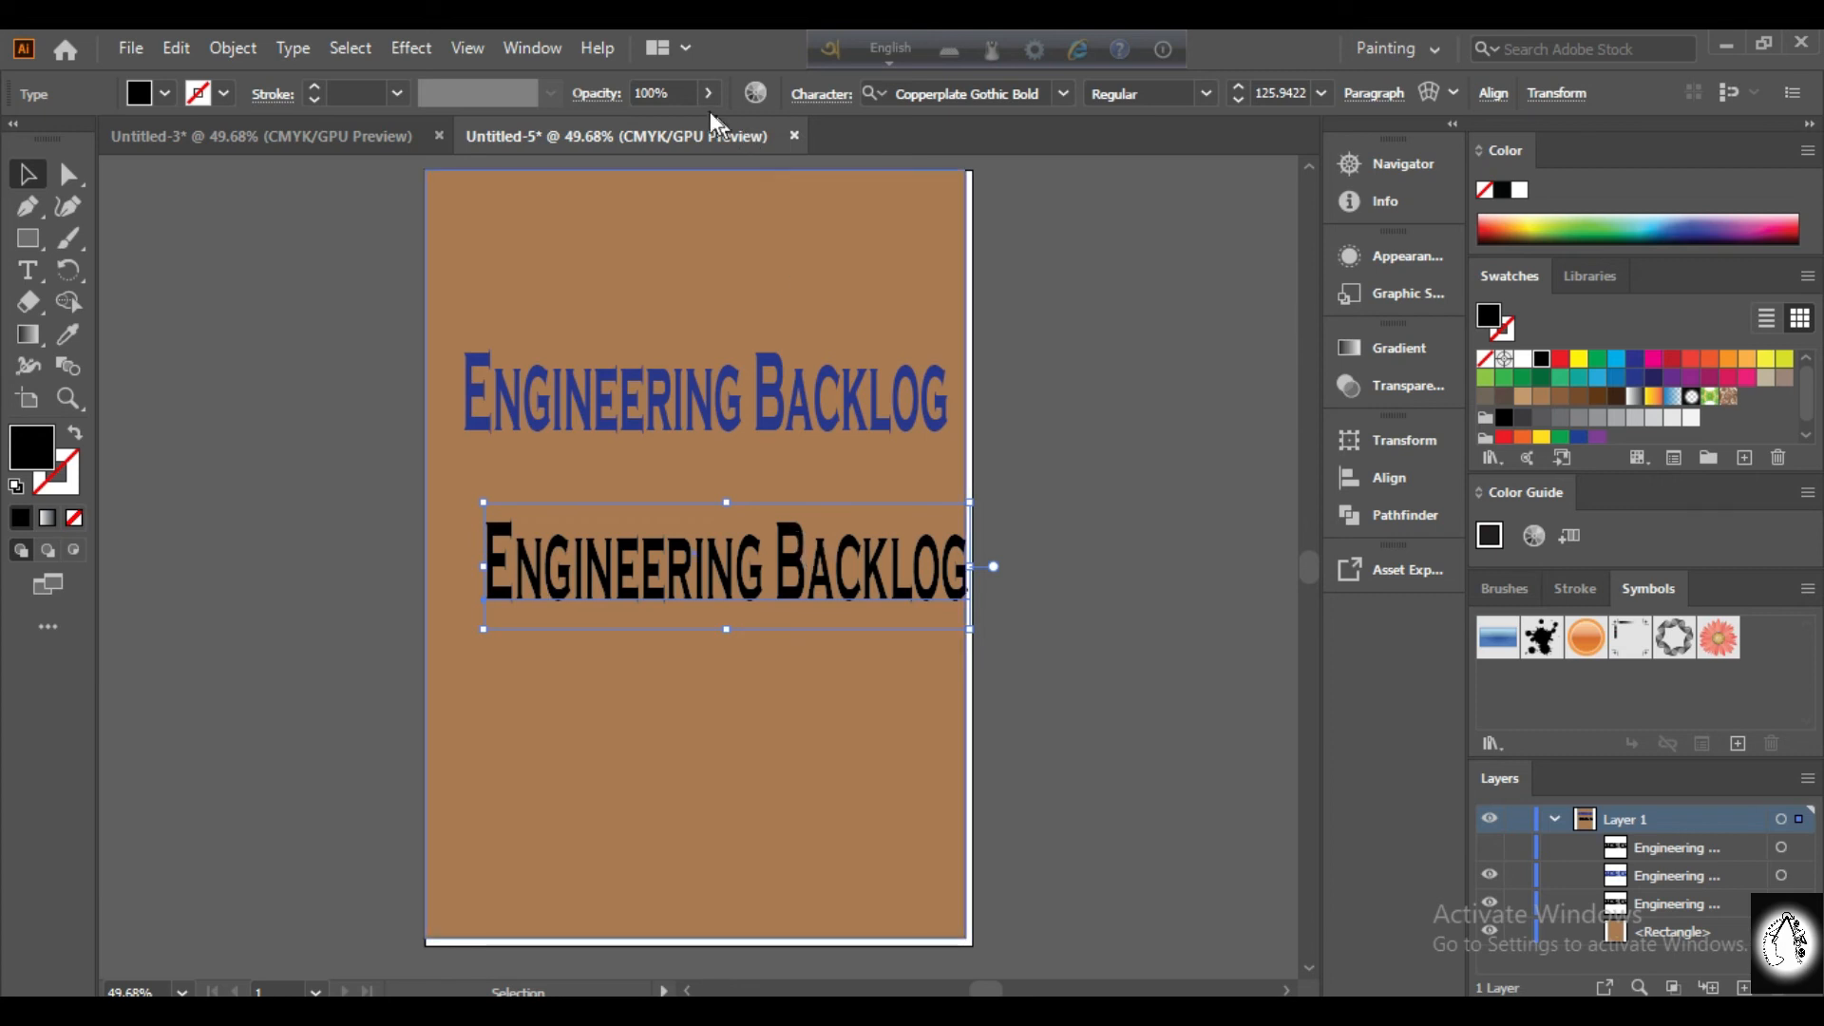
pyautogui.click(660, 96)
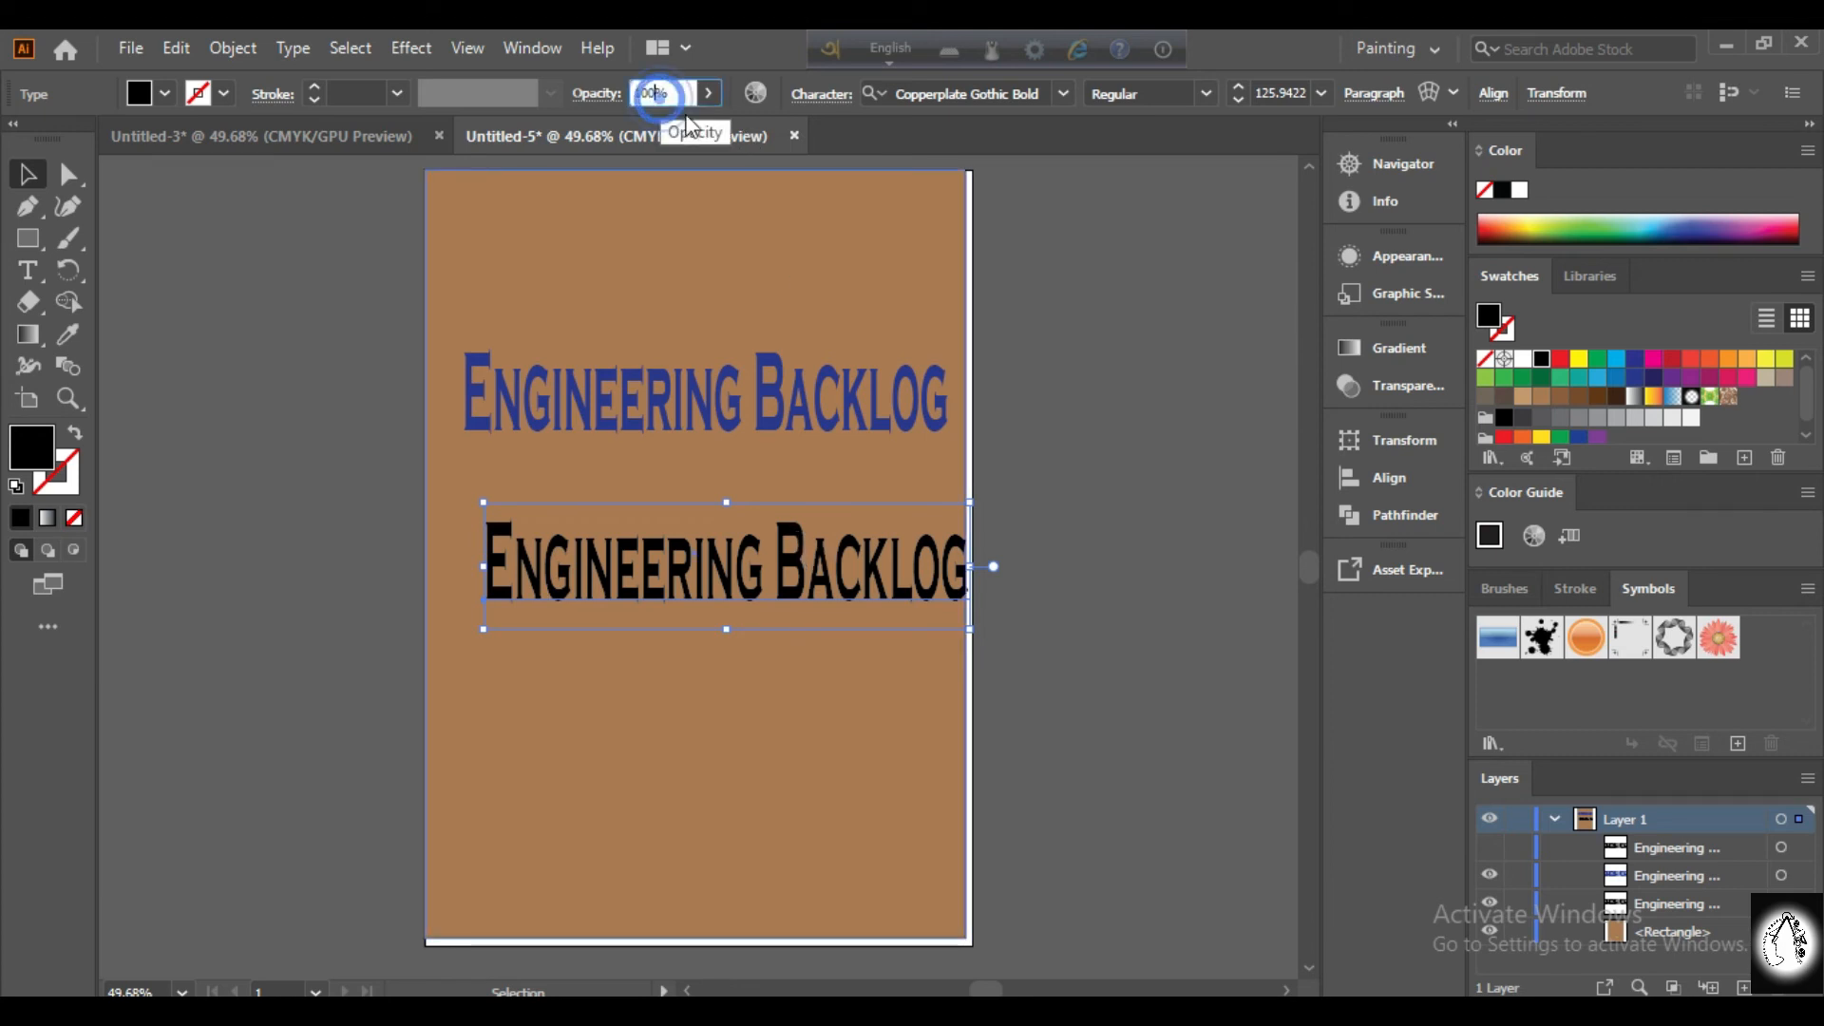
pyautogui.press('BackSpace')
pyautogui.press('BackSpace')
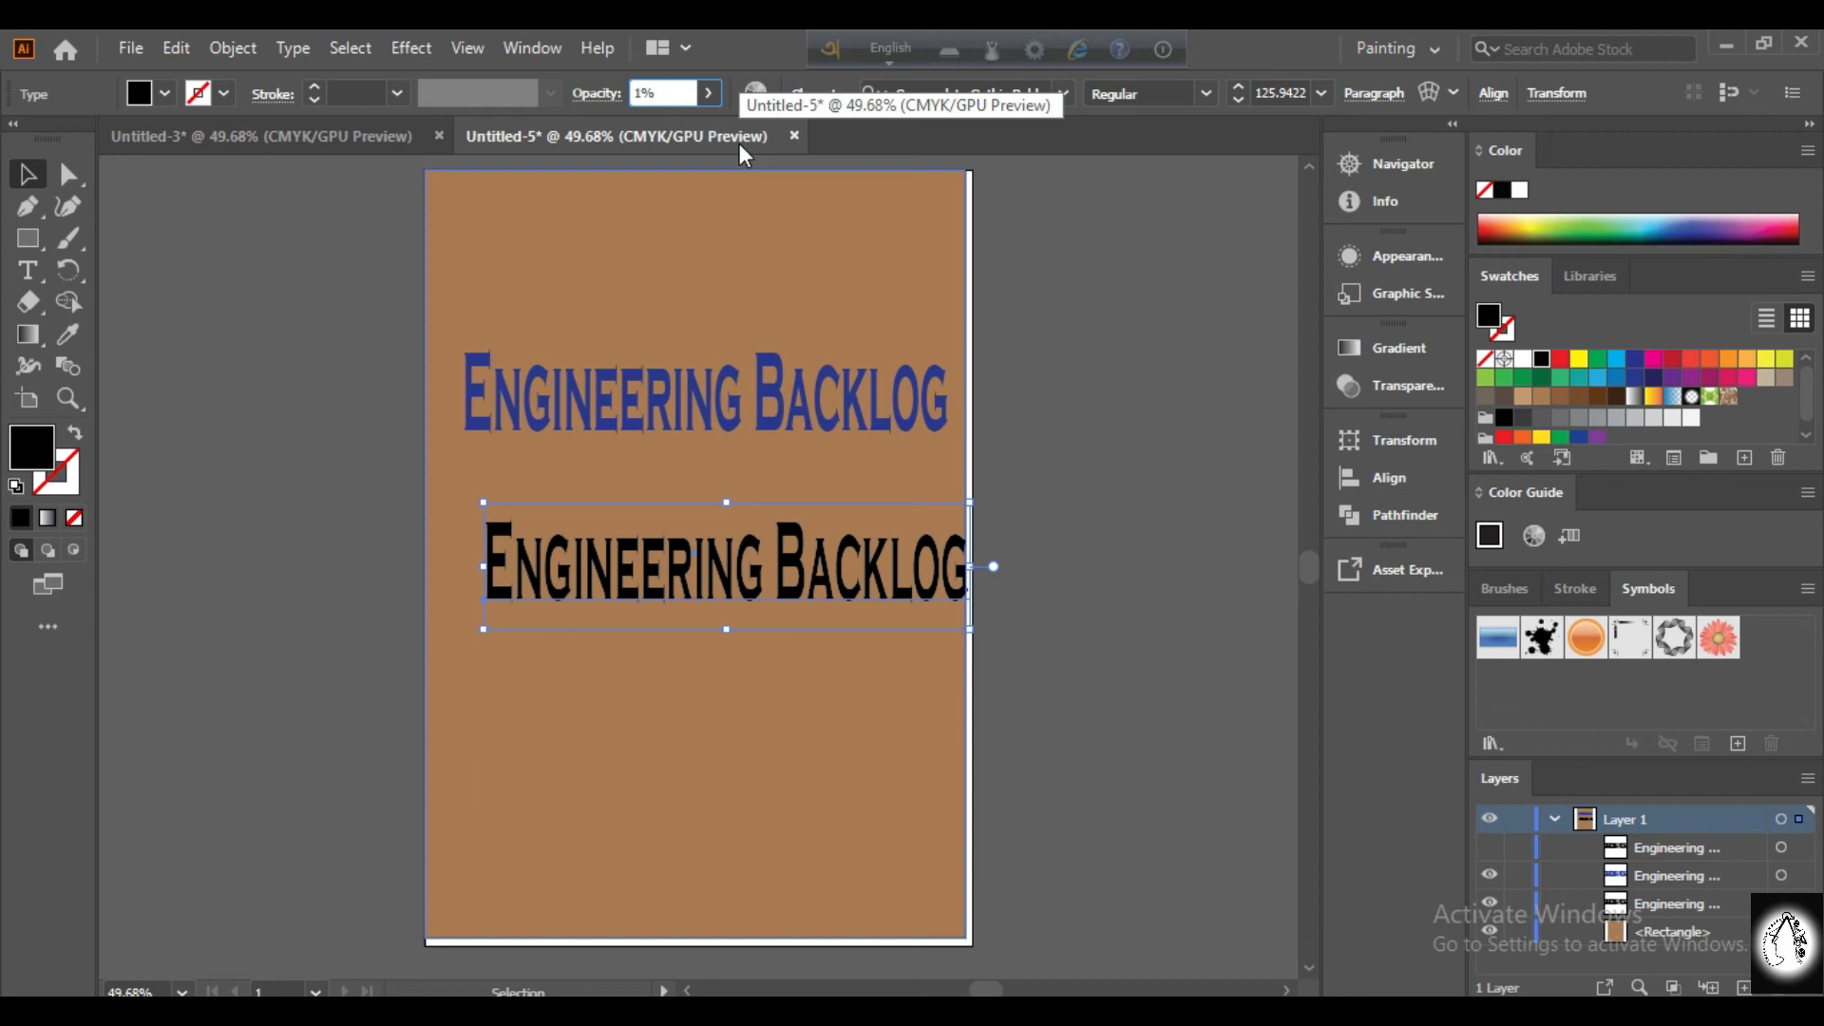
pyautogui.press('Return')
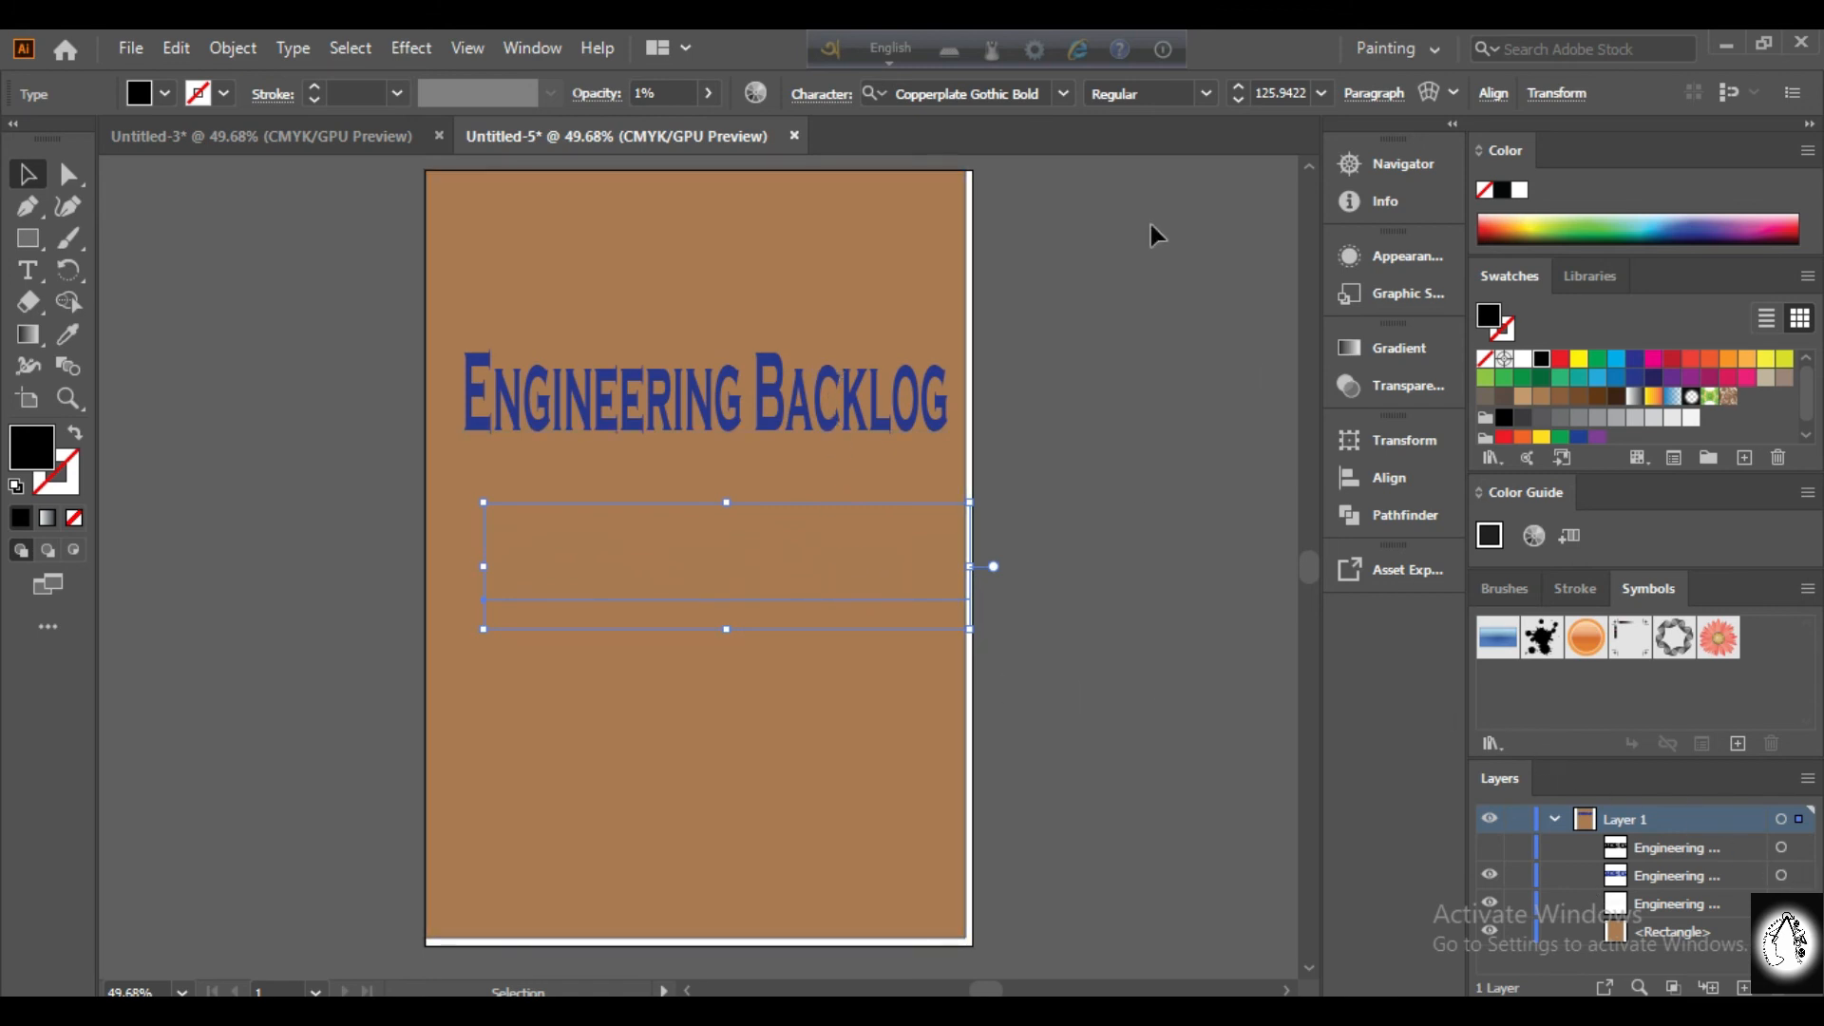
pyautogui.click(1200, 646)
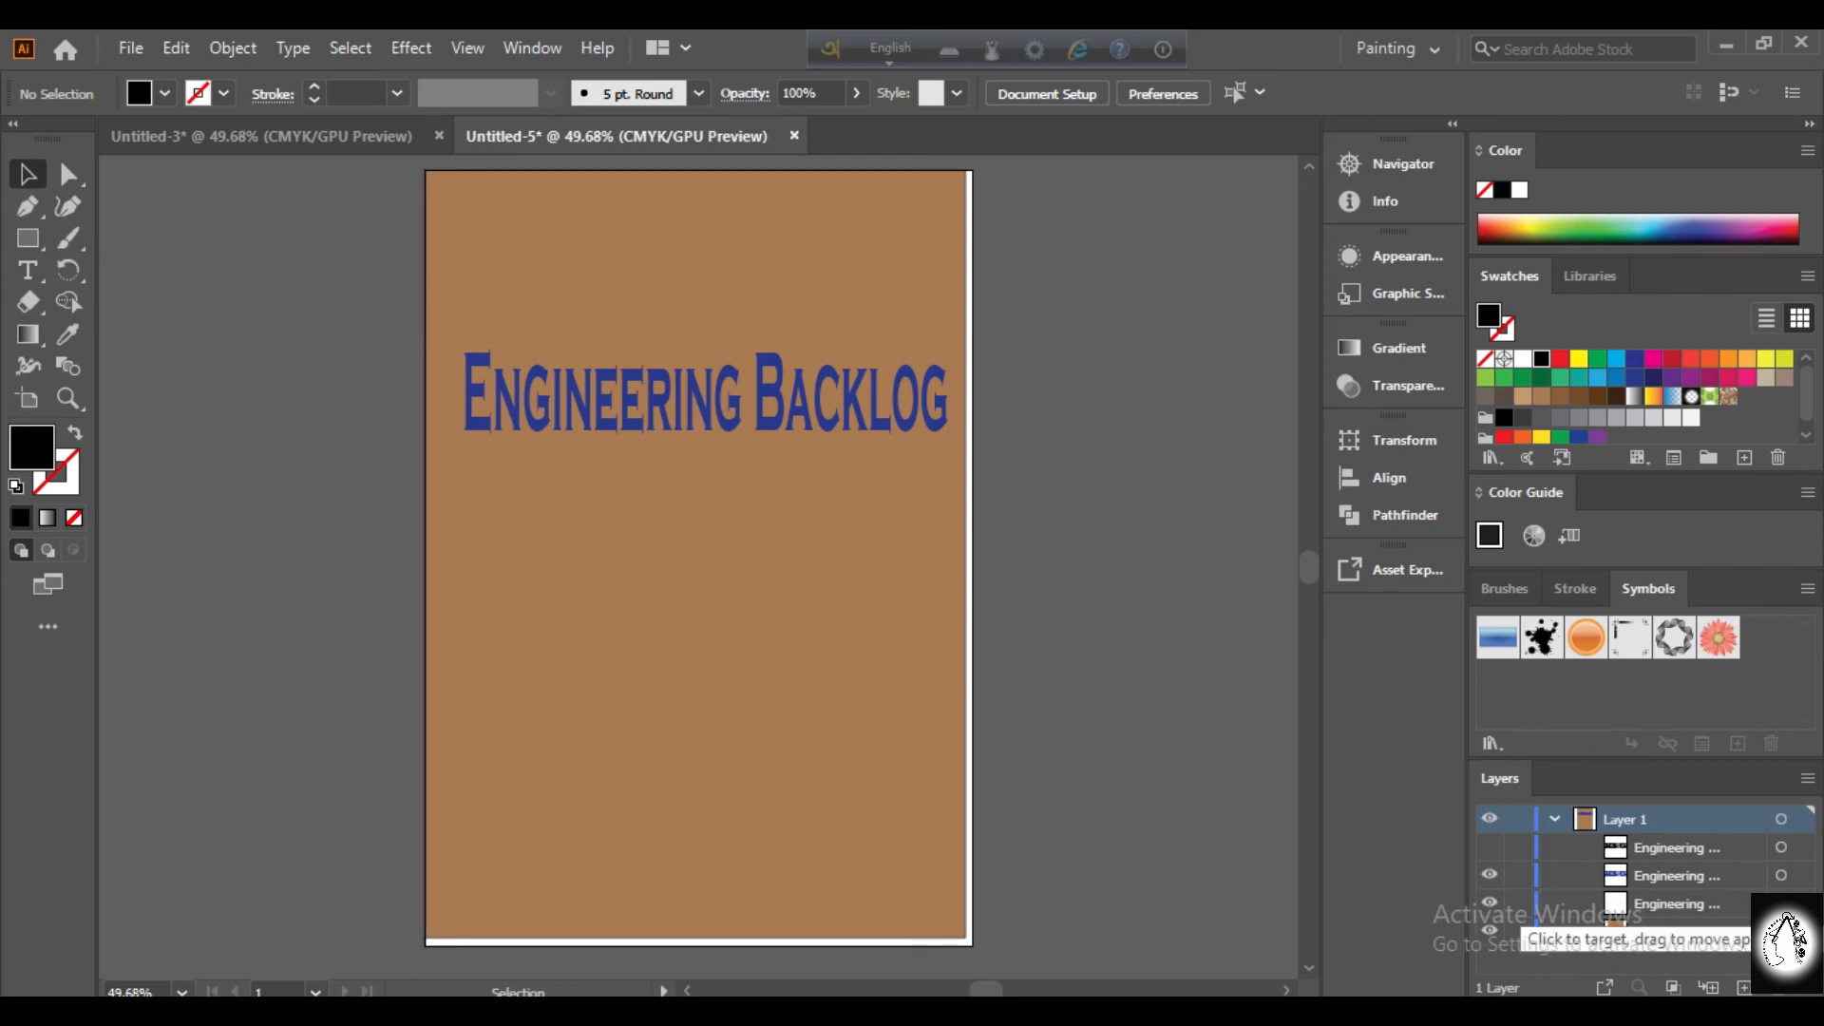
# Select the blue title and the 1% opacity copy, and set the blend spacing to a Specified Distance of 1 pt.
pyautogui.click(1781, 904)
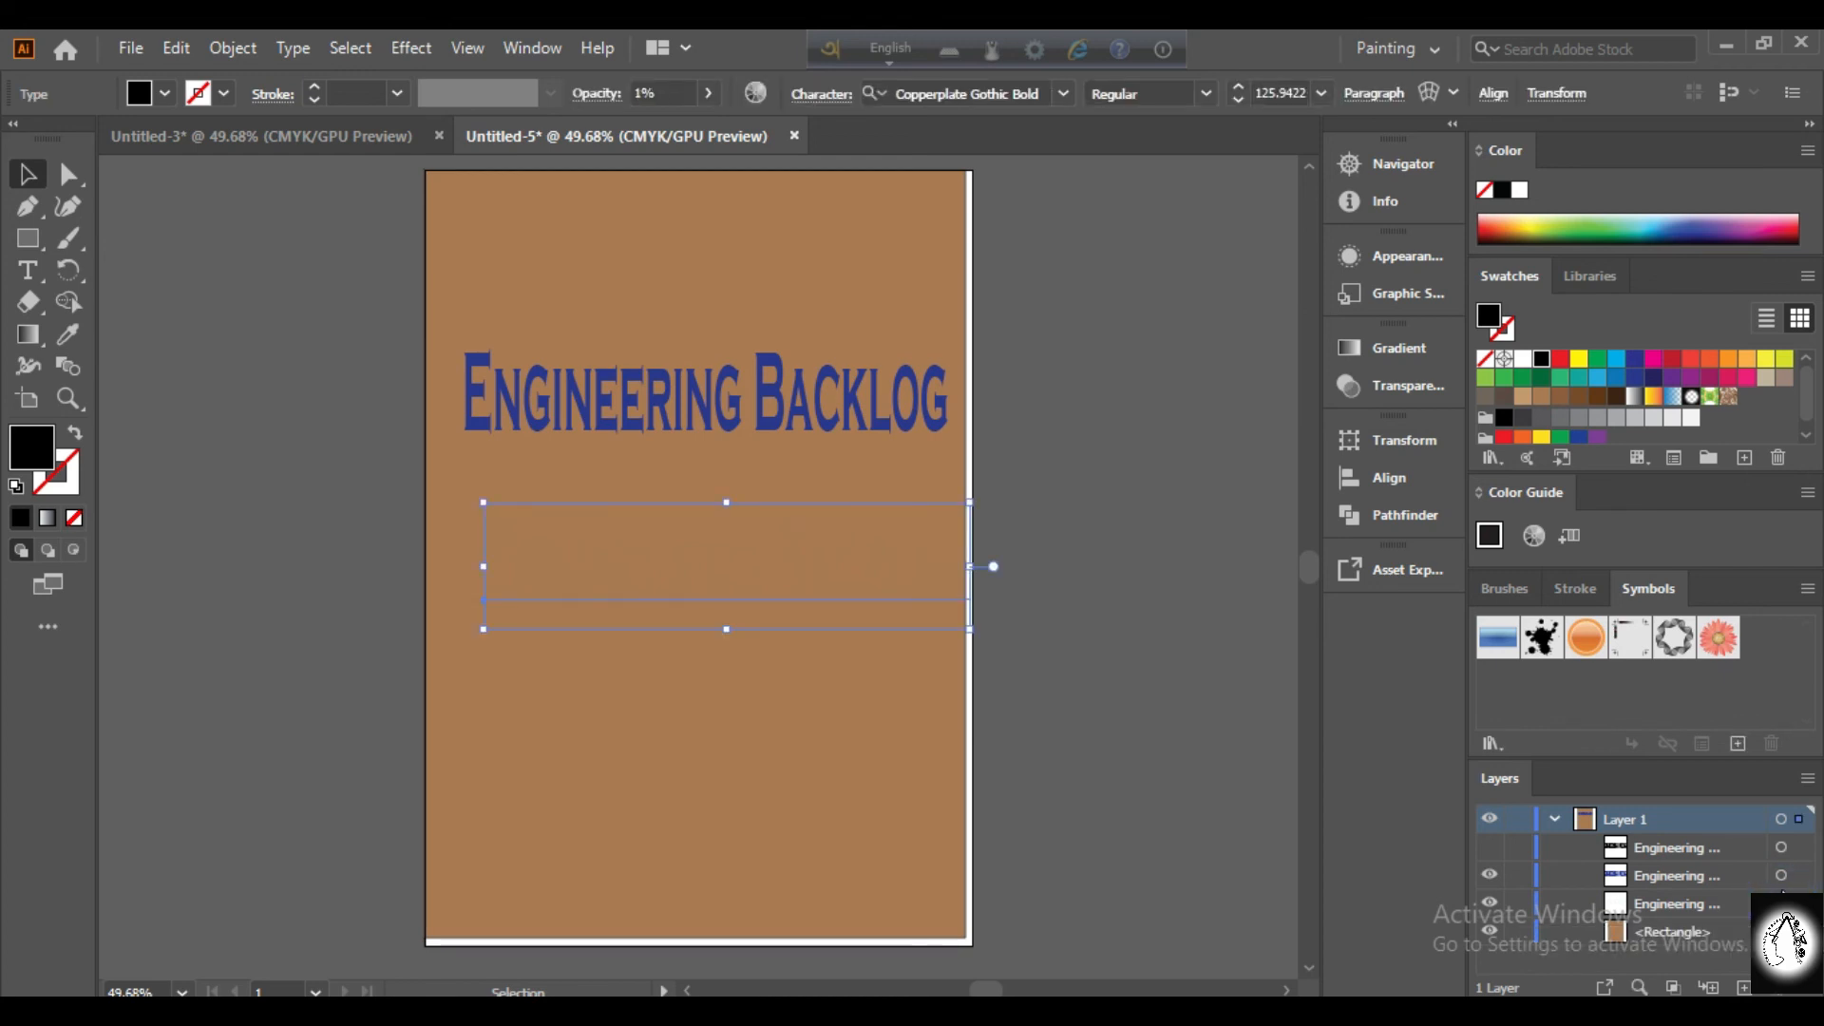
pyautogui.keyDown('shift'); pyautogui.click(1782, 875); pyautogui.keyUp('shift')
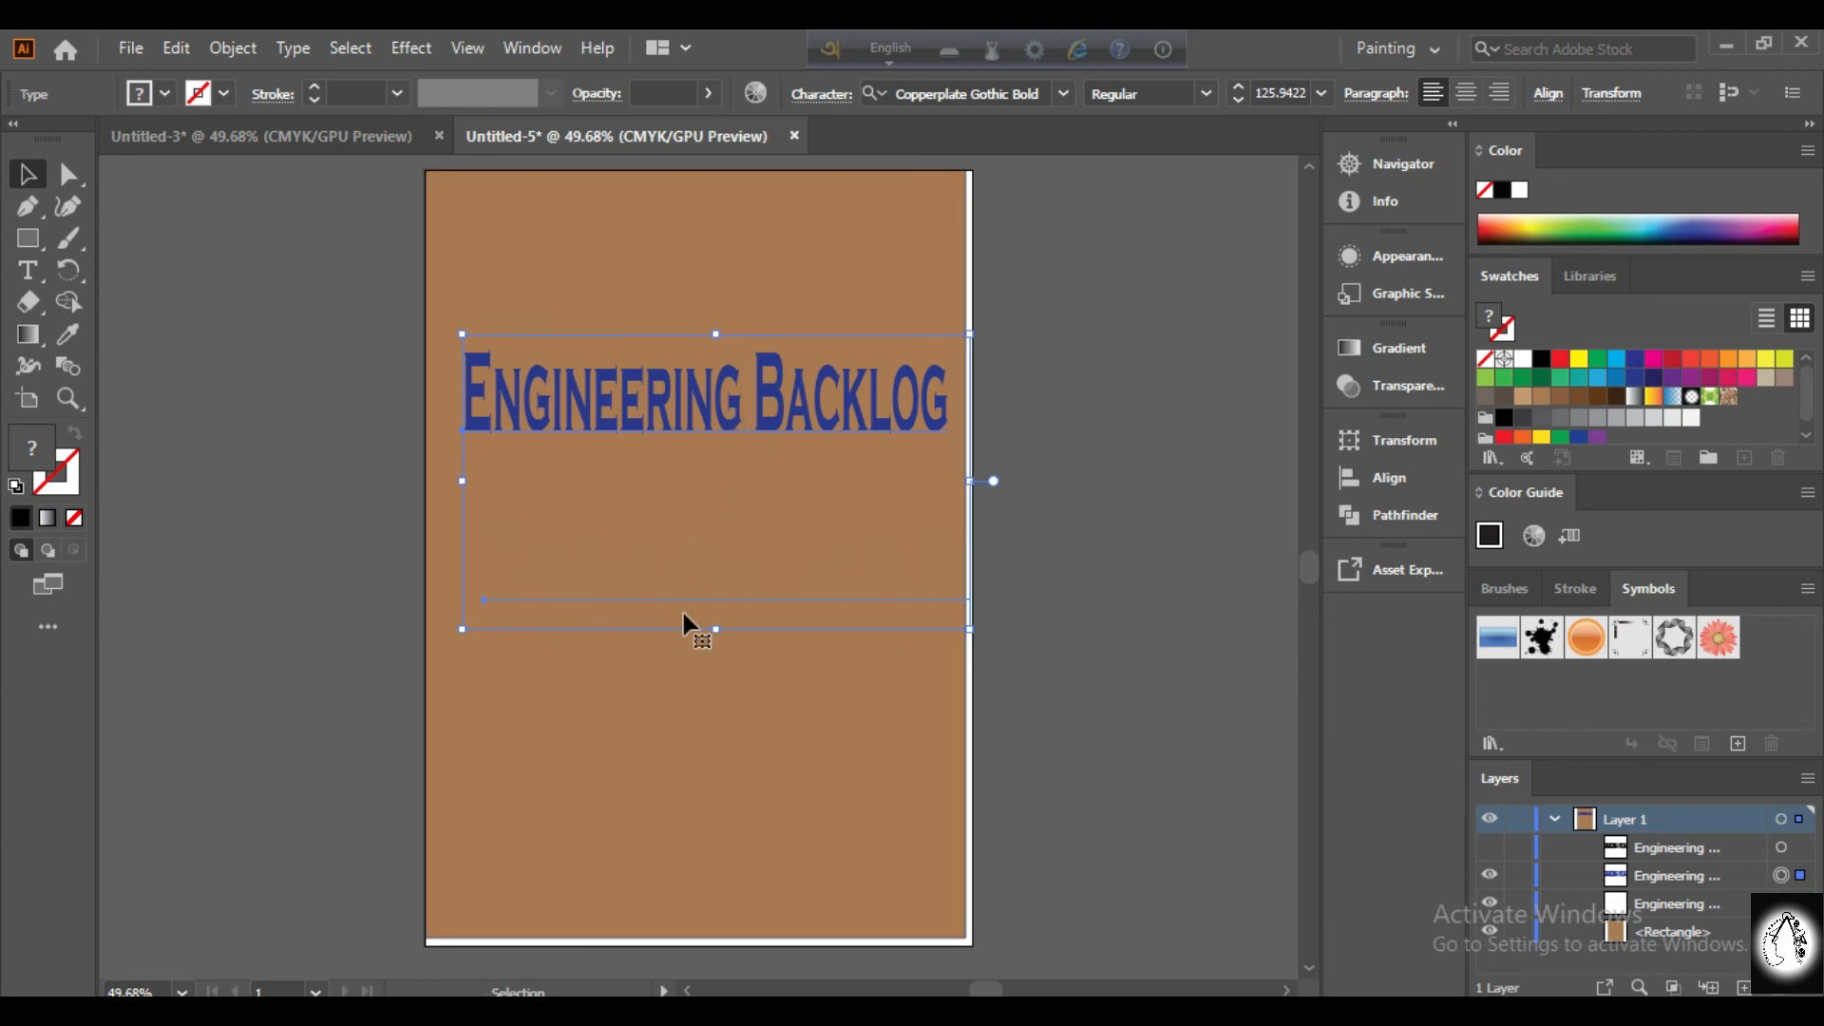
pyautogui.doubleClick(68, 371)
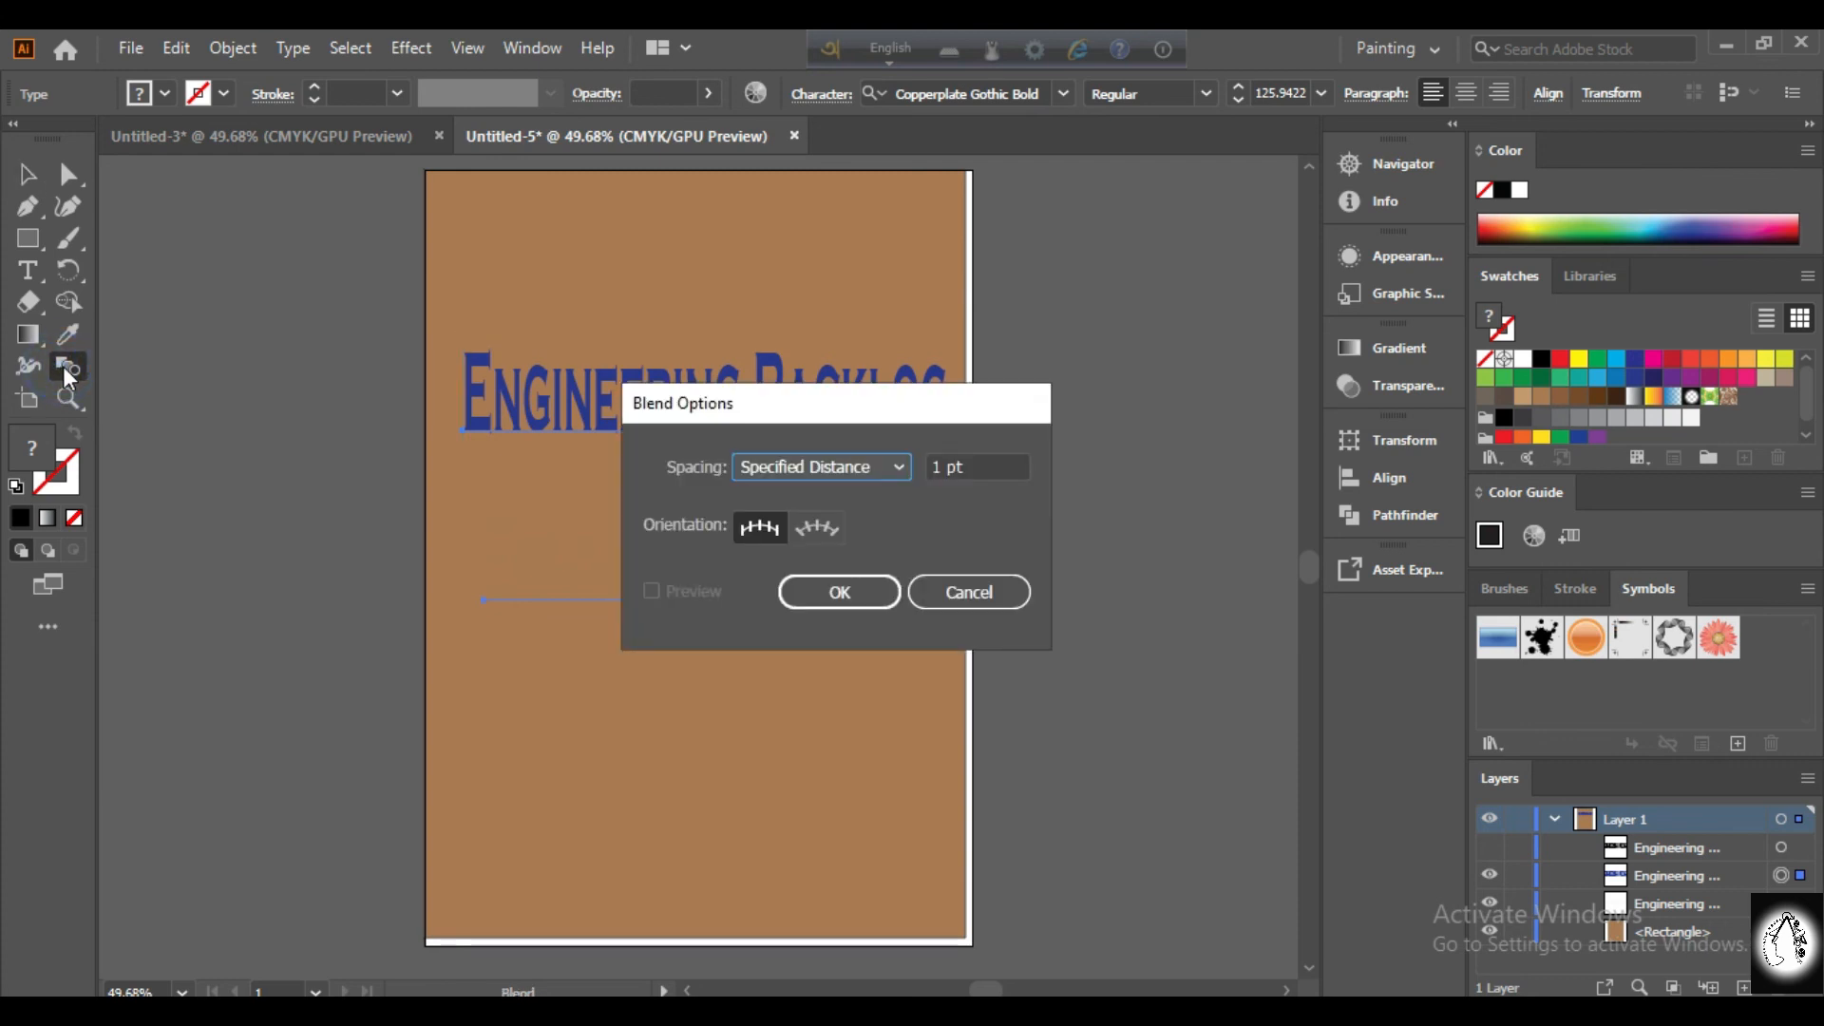
pyautogui.click(899, 465)
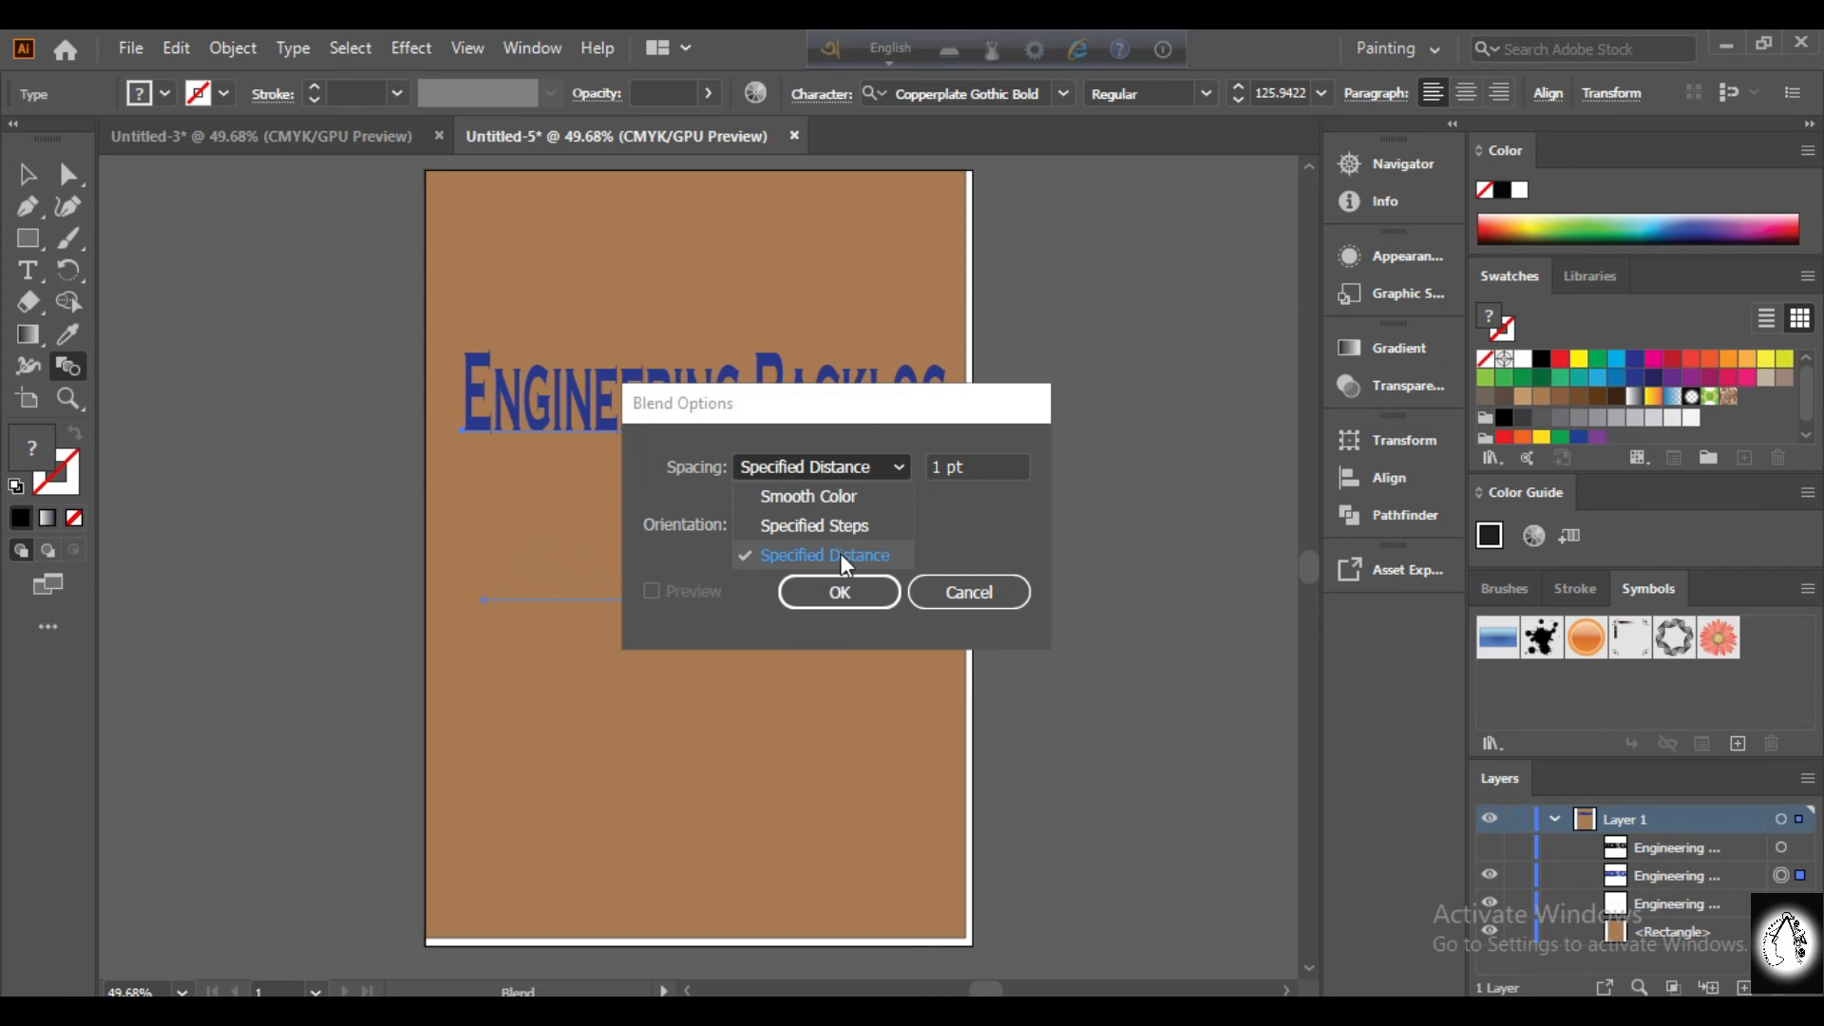
pyautogui.click(940, 470)
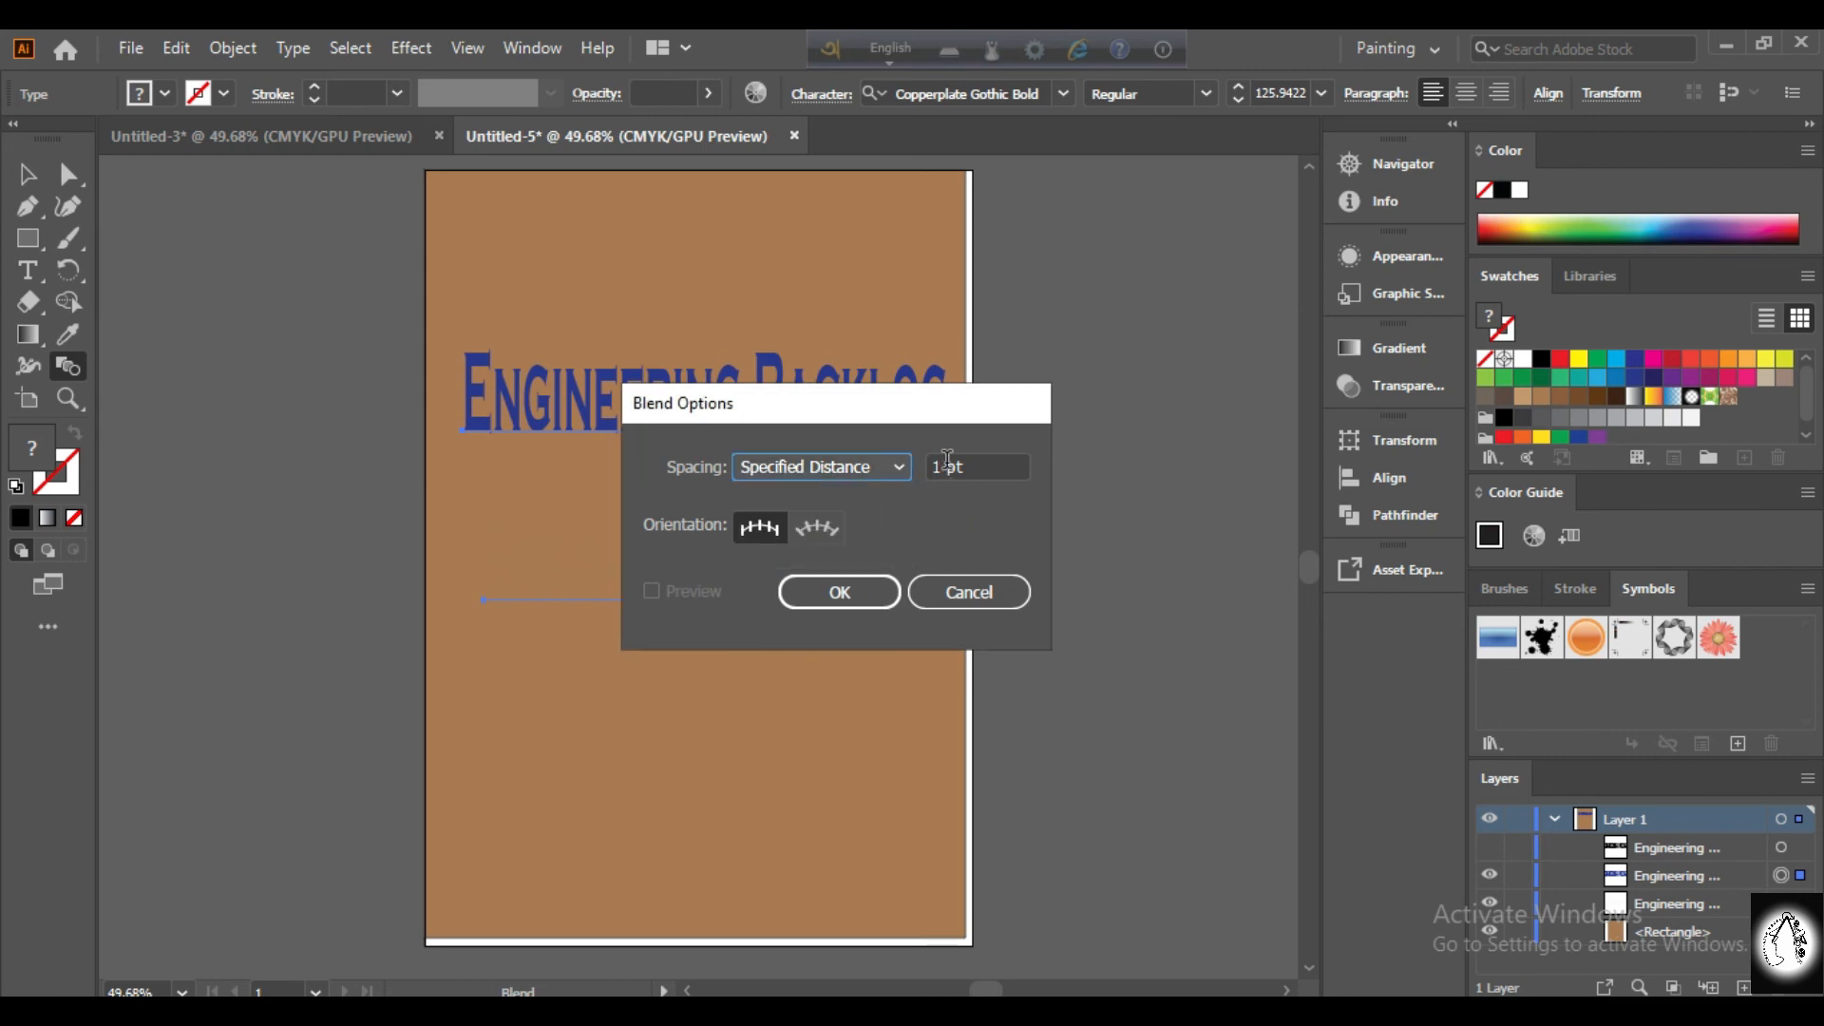
pyautogui.click(823, 591)
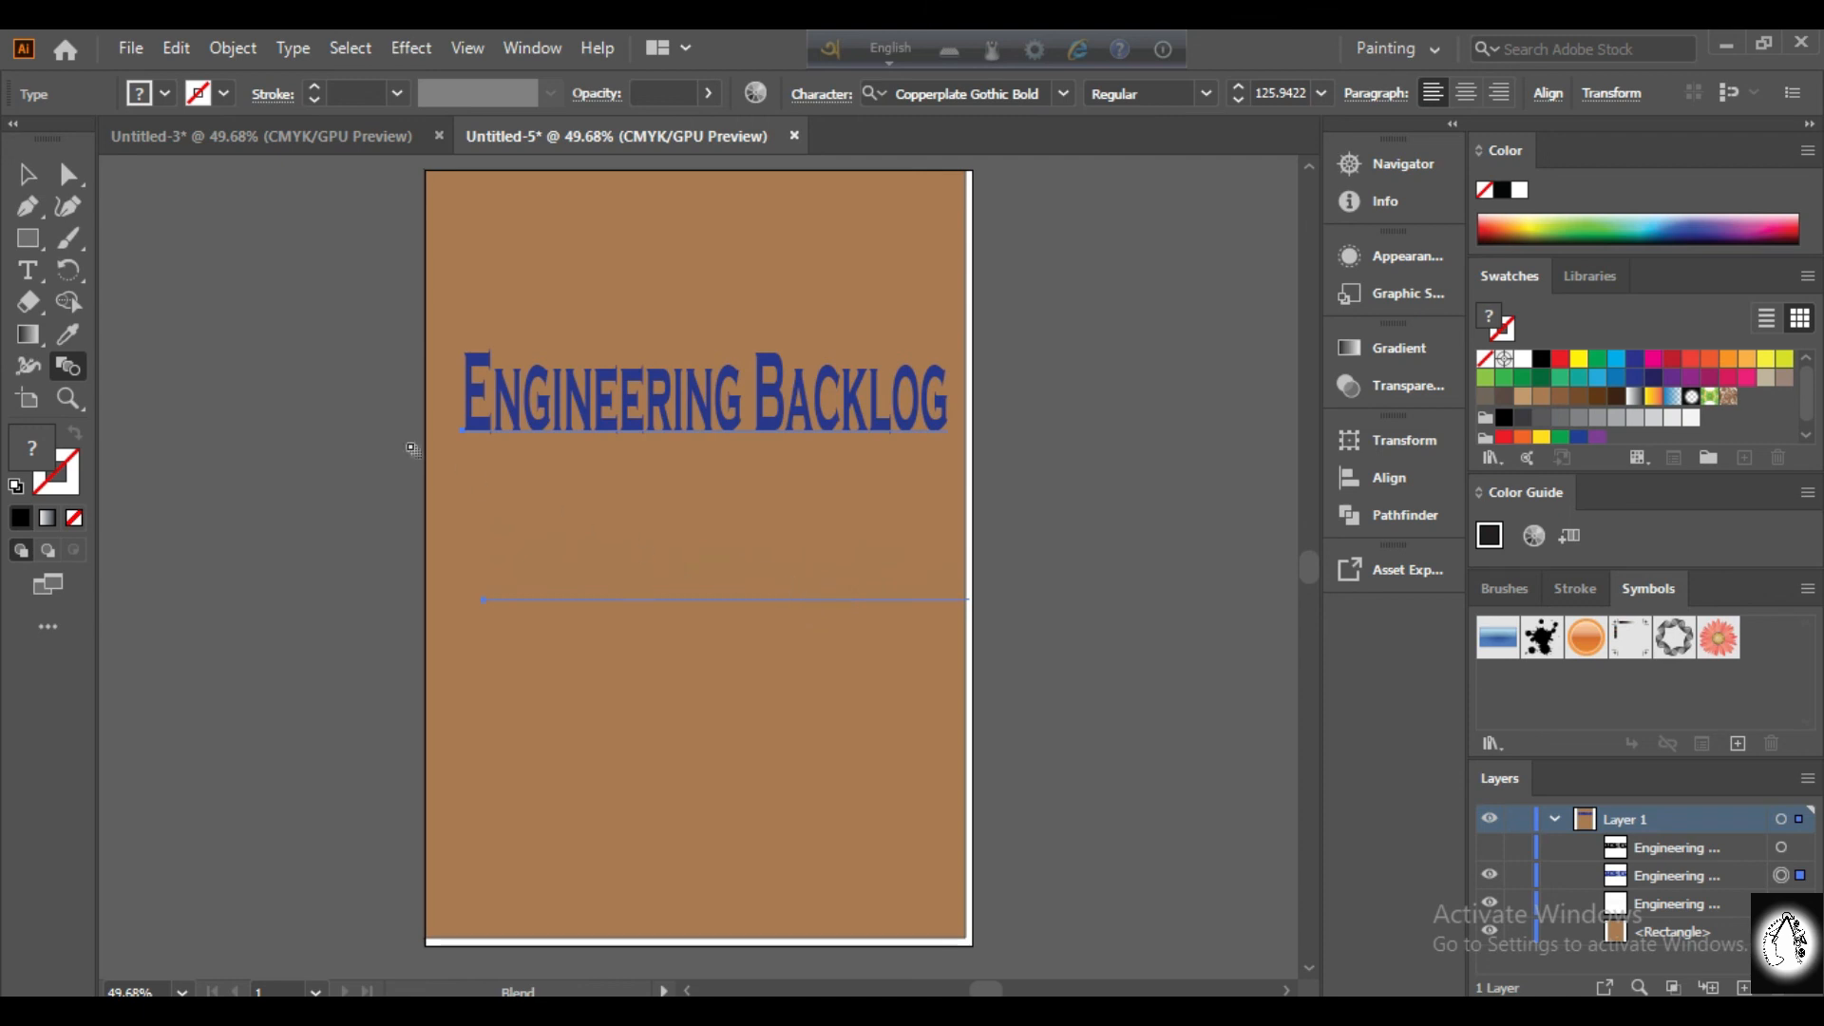
# Make a blend between the blue title and the nearly transparent copy below it.
pyautogui.click(230, 52)
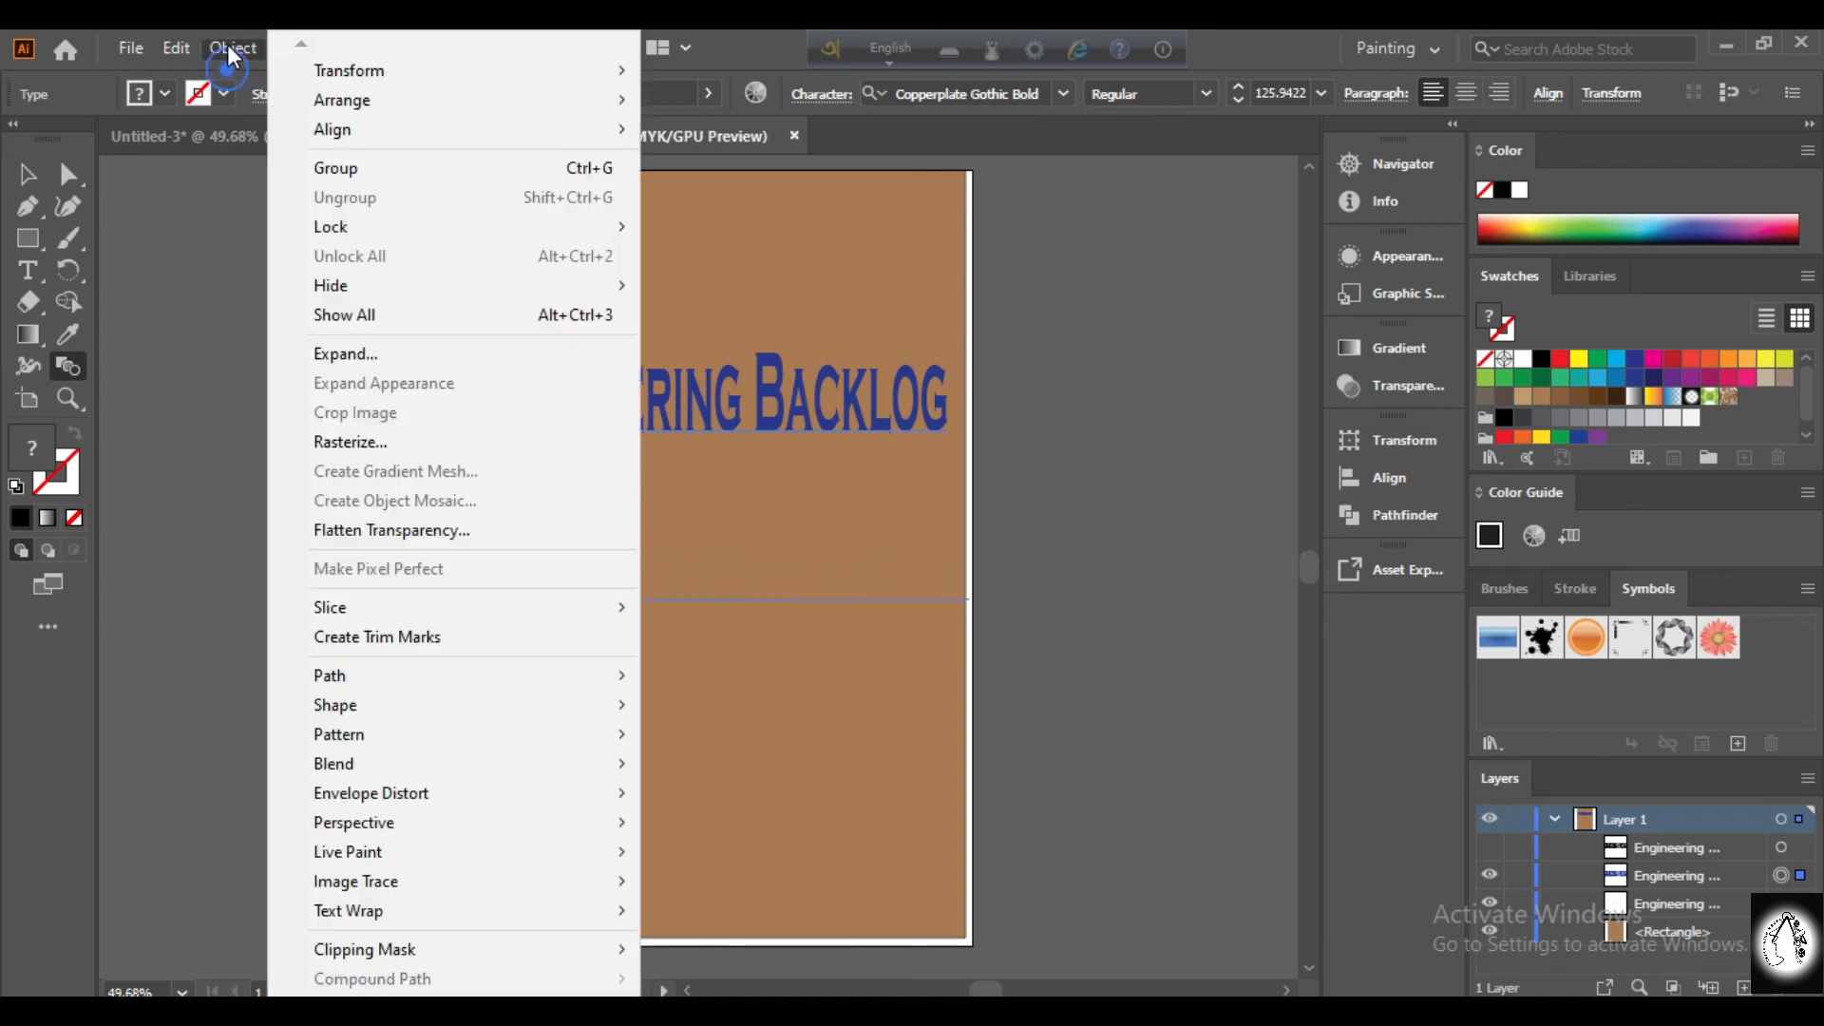
pyautogui.moveTo(519, 682)
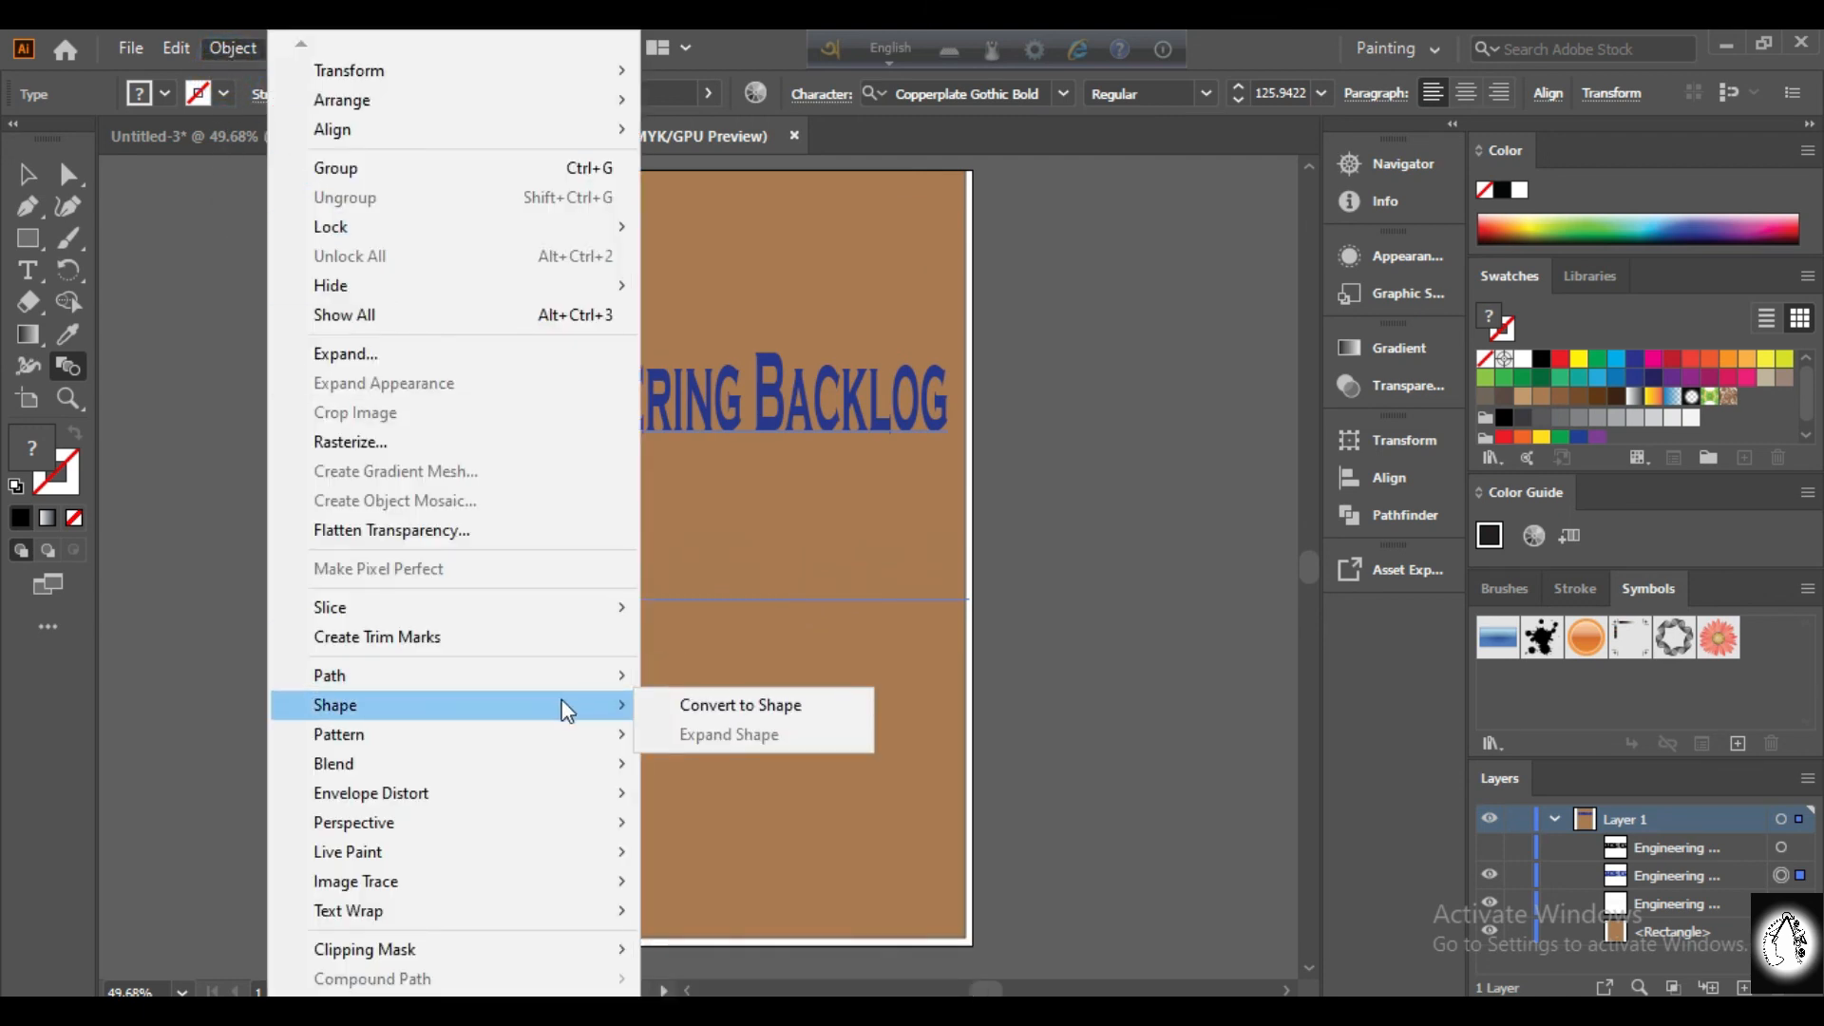
pyautogui.moveTo(601, 770)
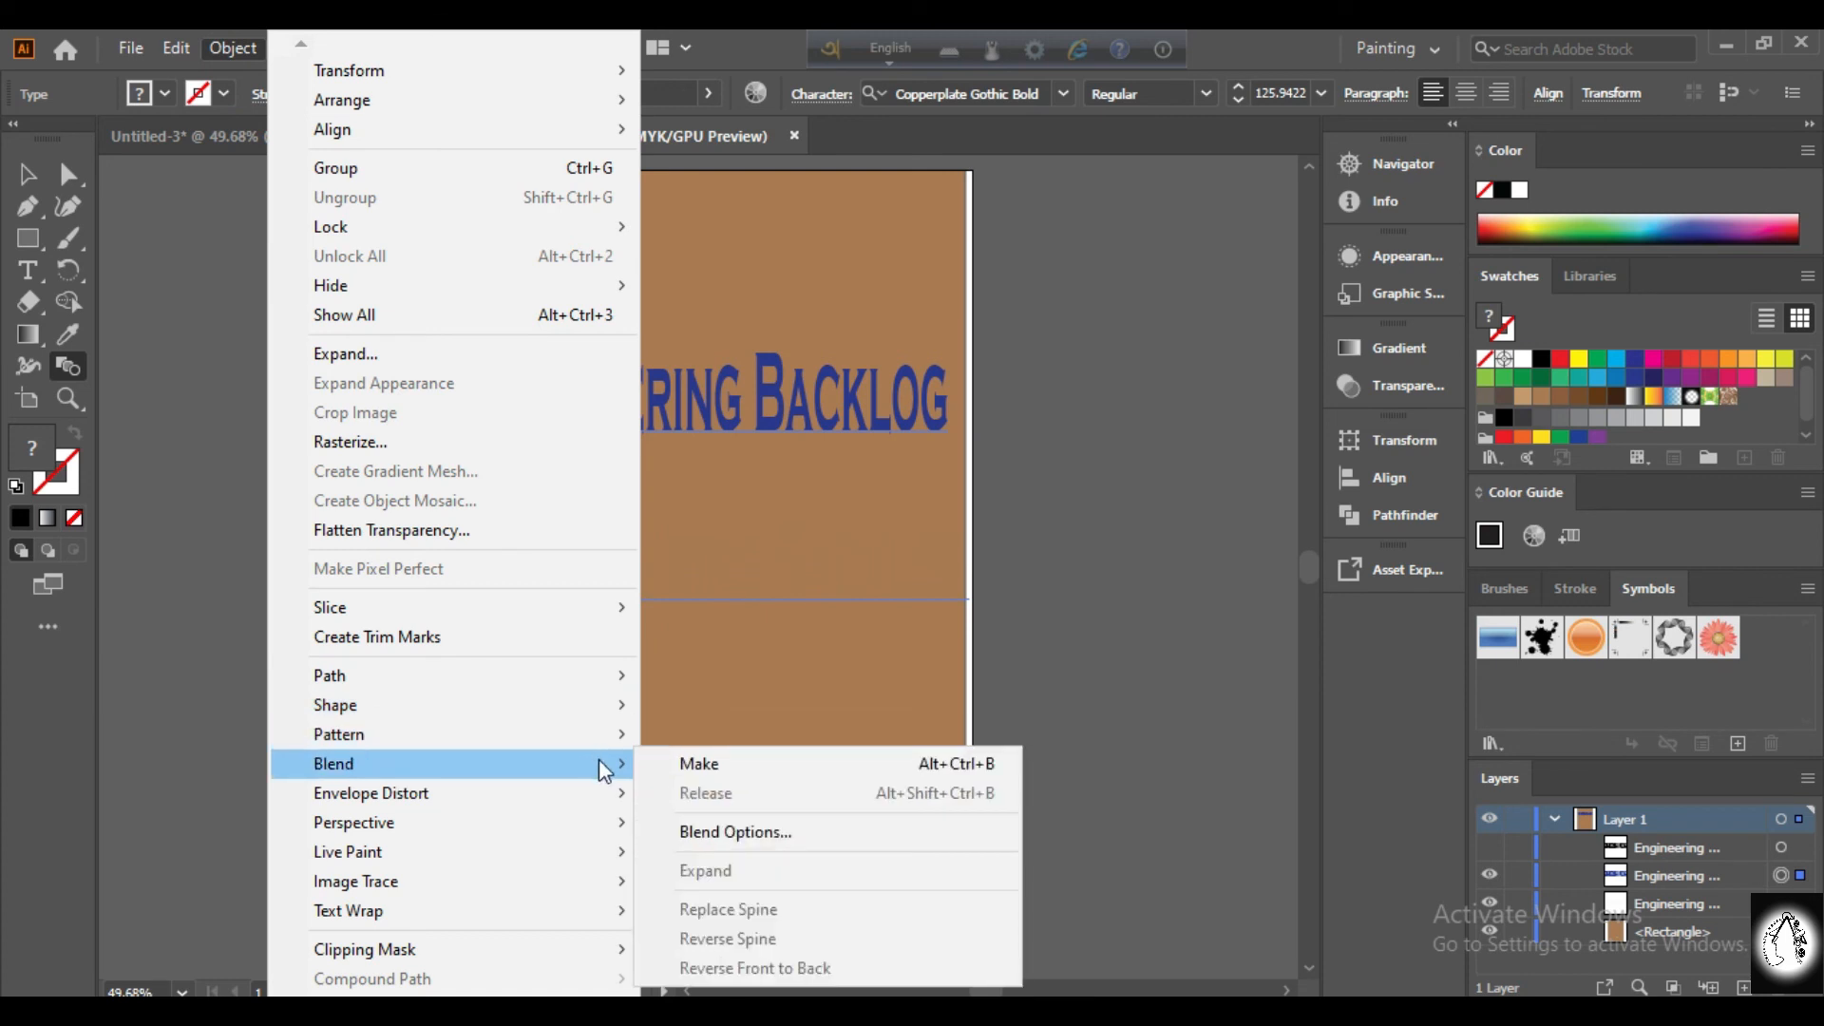
pyautogui.click(668, 766)
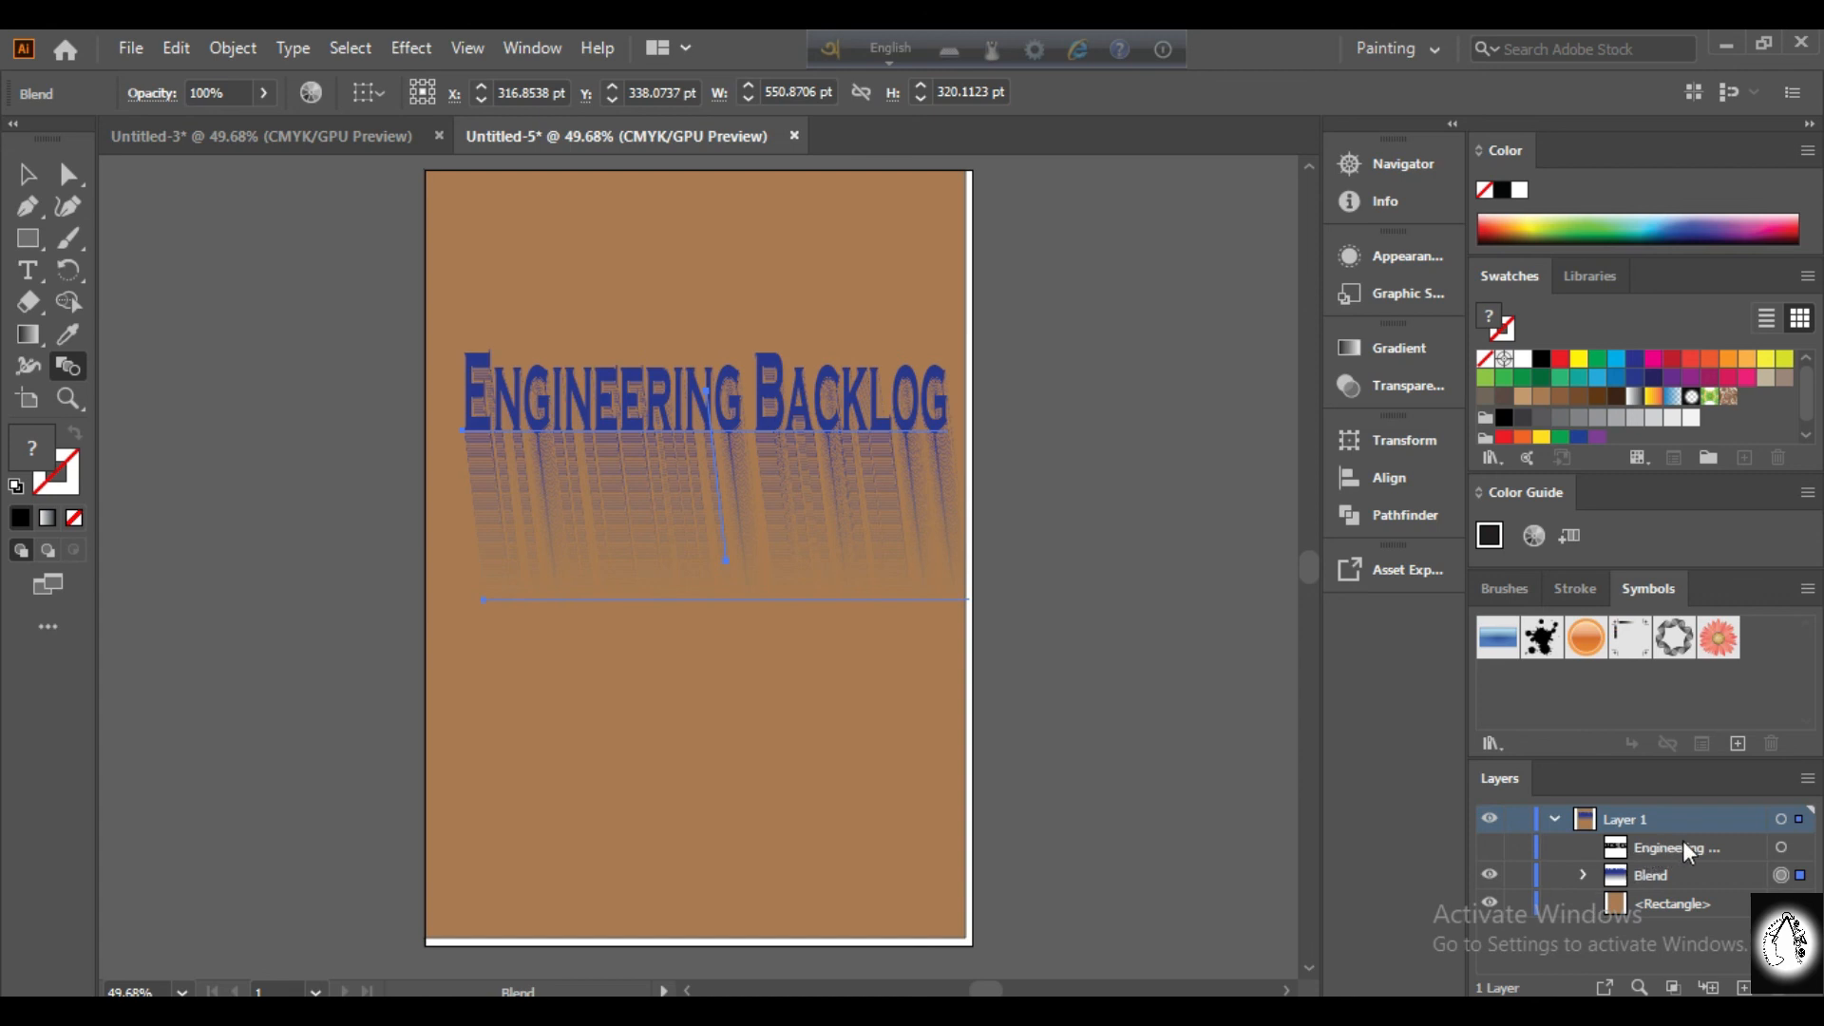
# Show the topmost black title over the blend and deselect everything.
pyautogui.click(1488, 847)
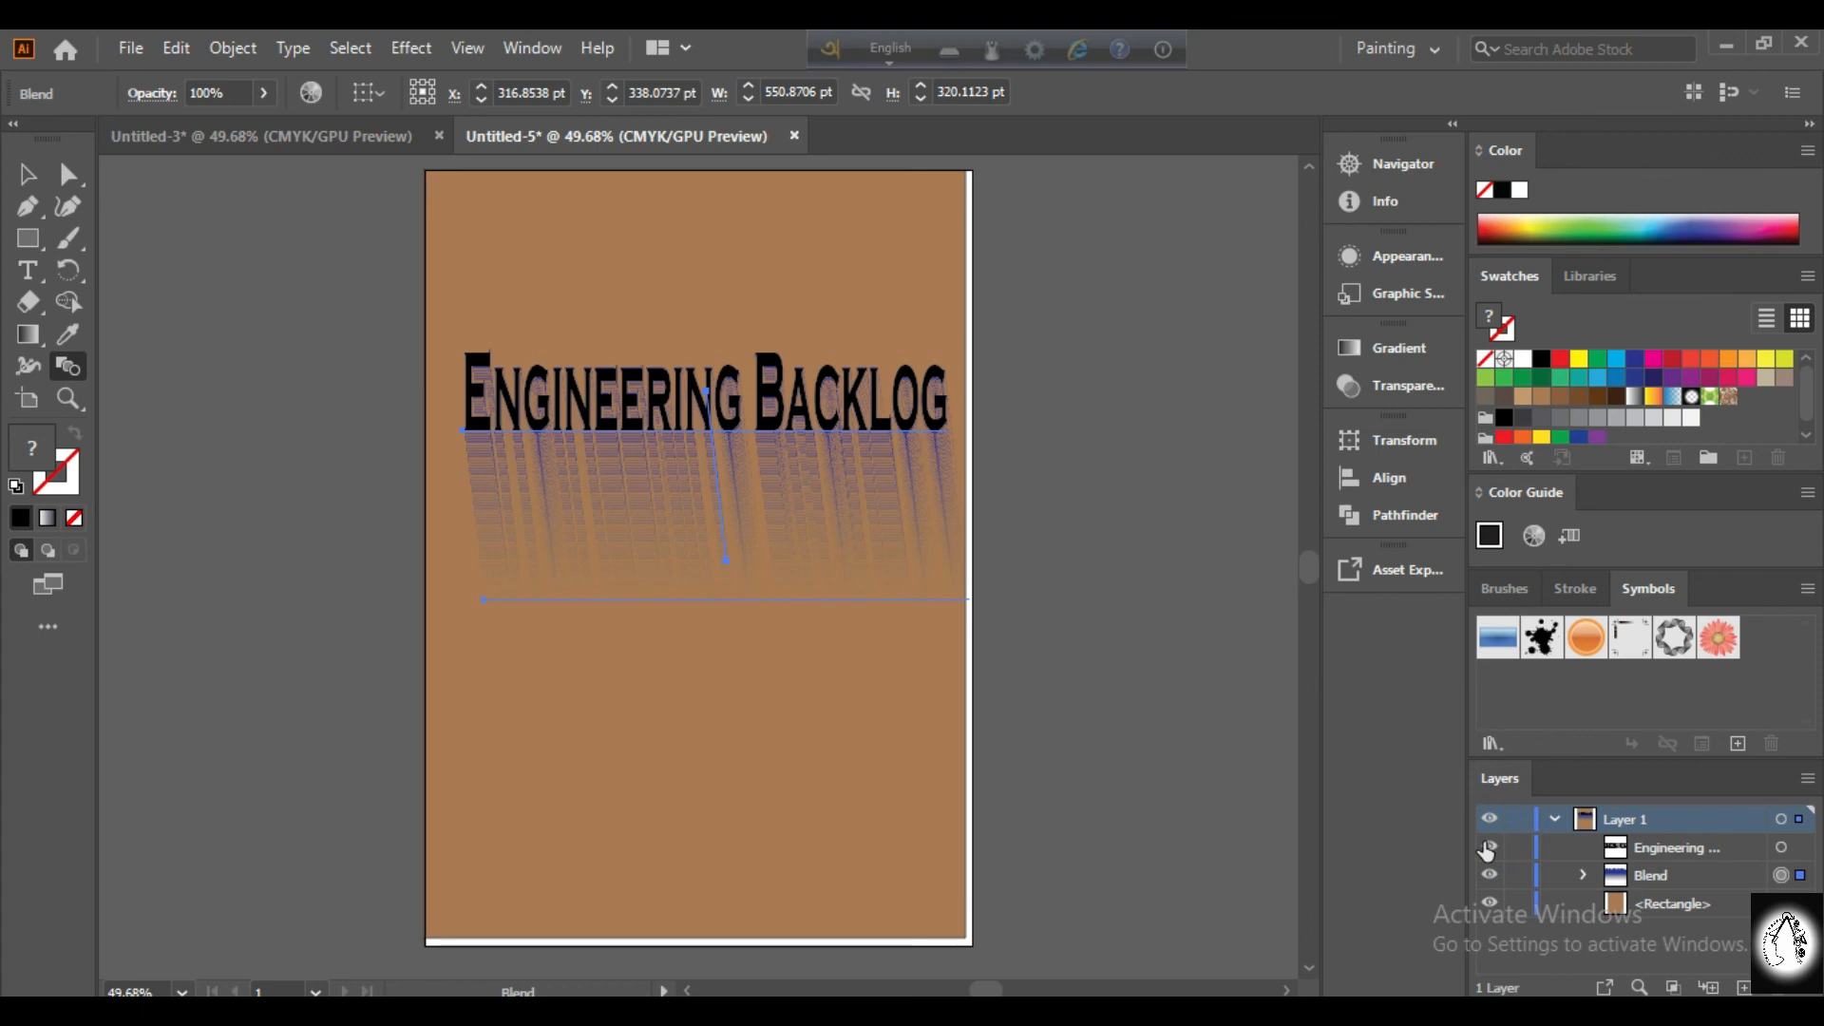
pyautogui.click(26, 174)
pyautogui.click(1120, 563)
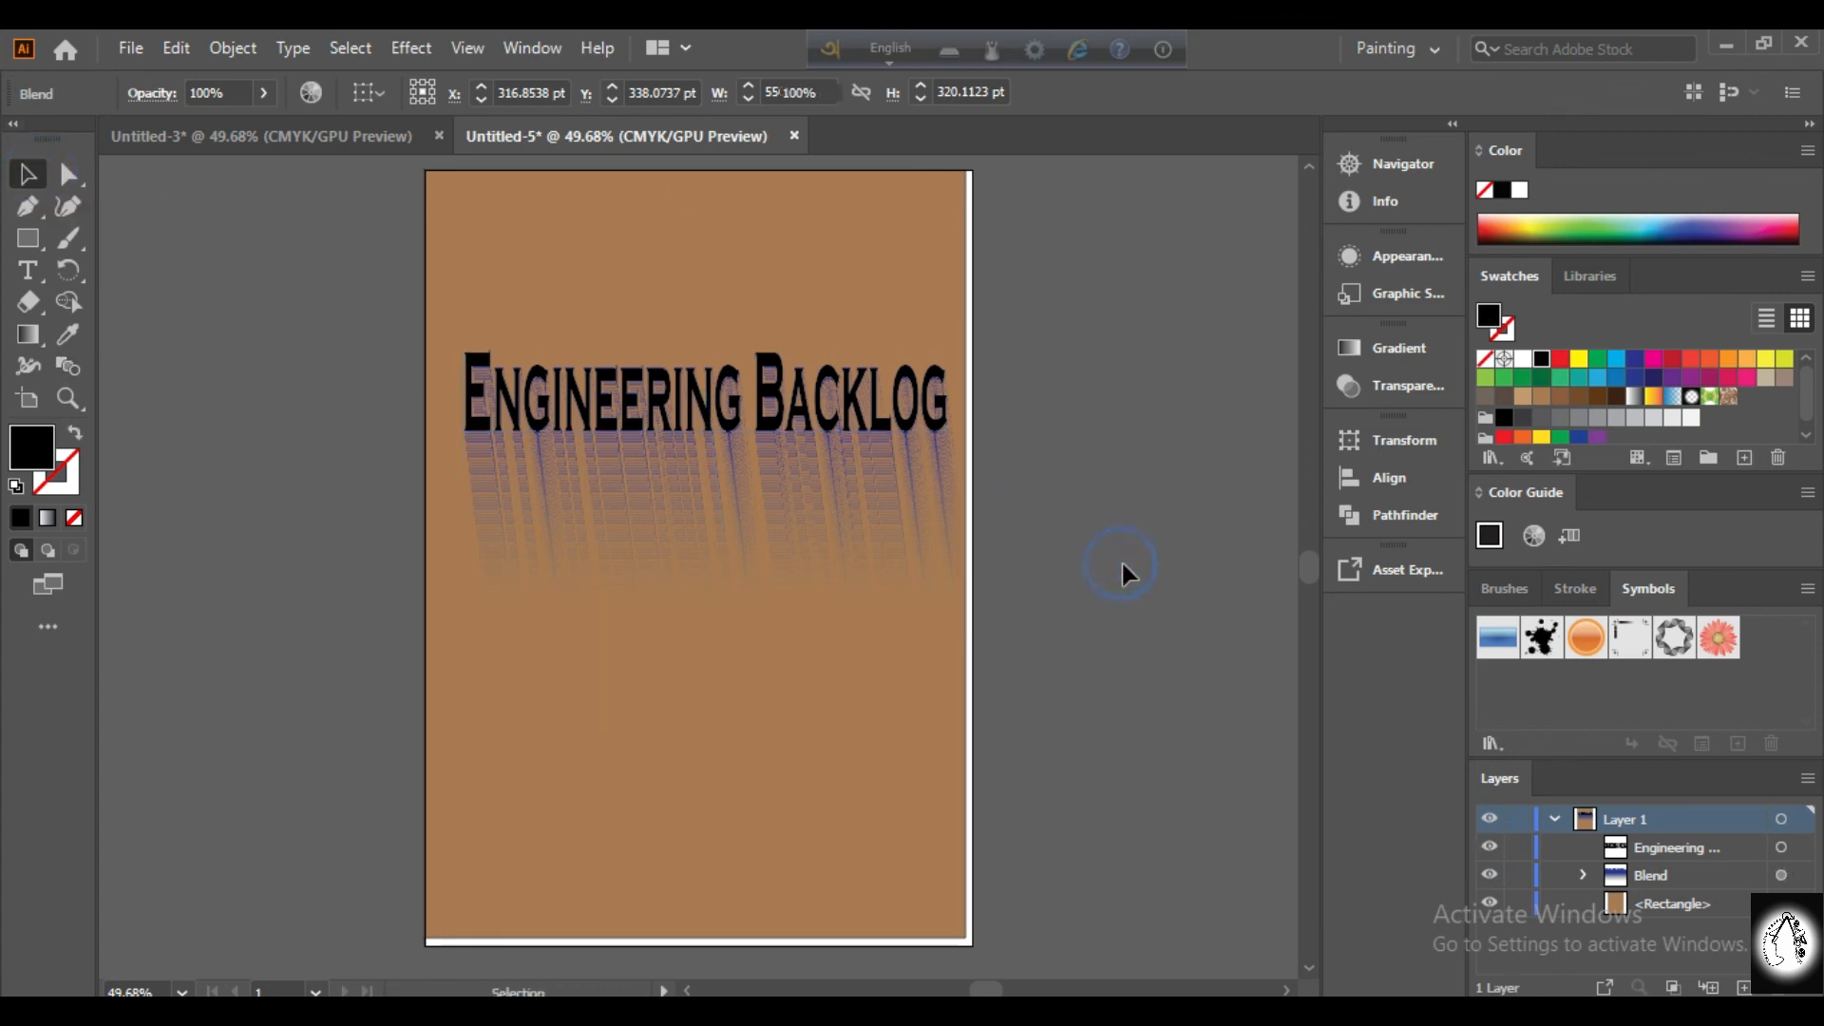